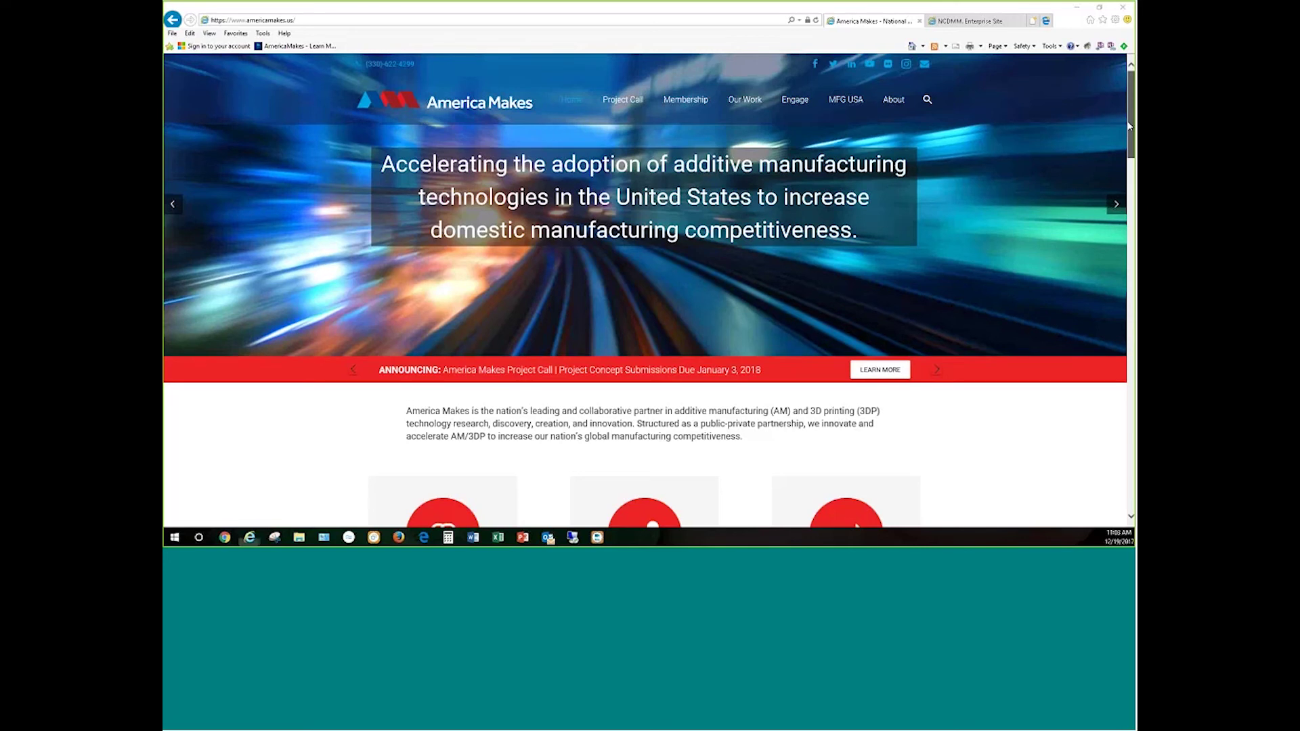
# Open the Digital Storefront information page from the America Makes home page and review its purpose, Insight and access sections.
pyautogui.moveTo(1132, 123); pyautogui.dragTo(1132, 256)
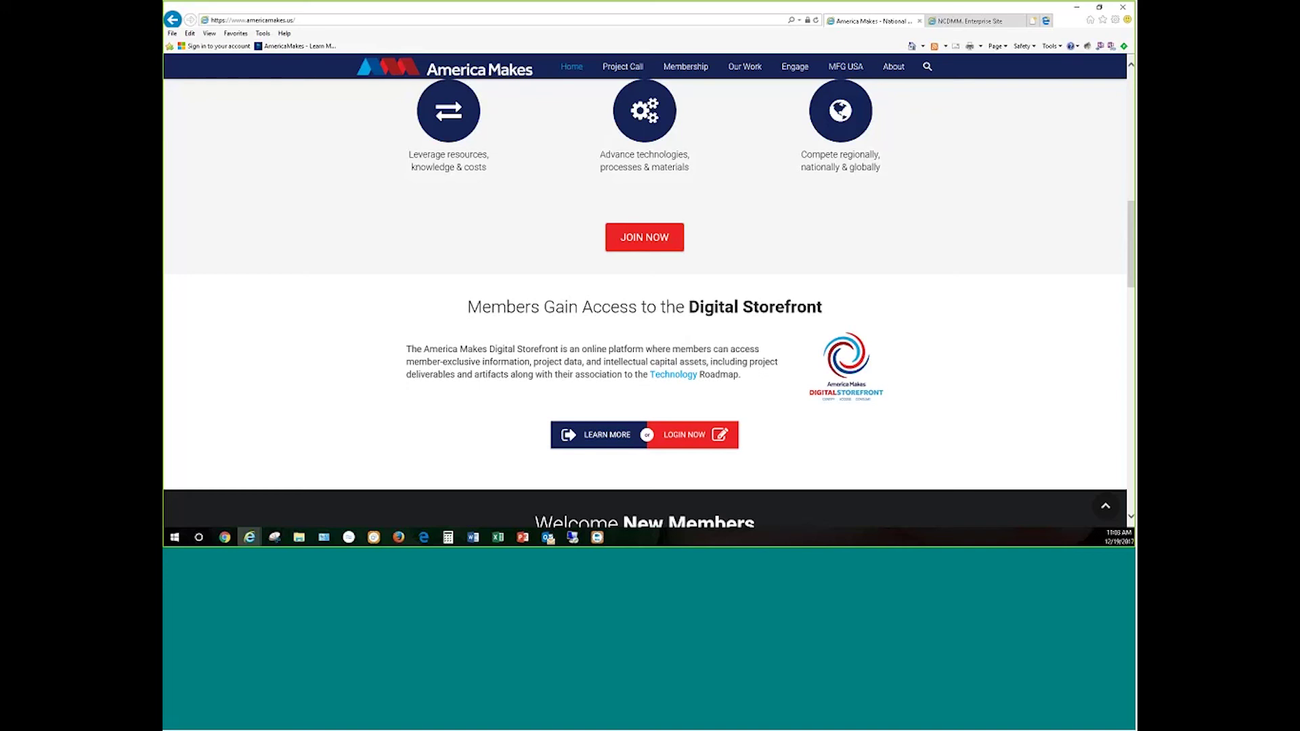
pyautogui.click(616, 437)
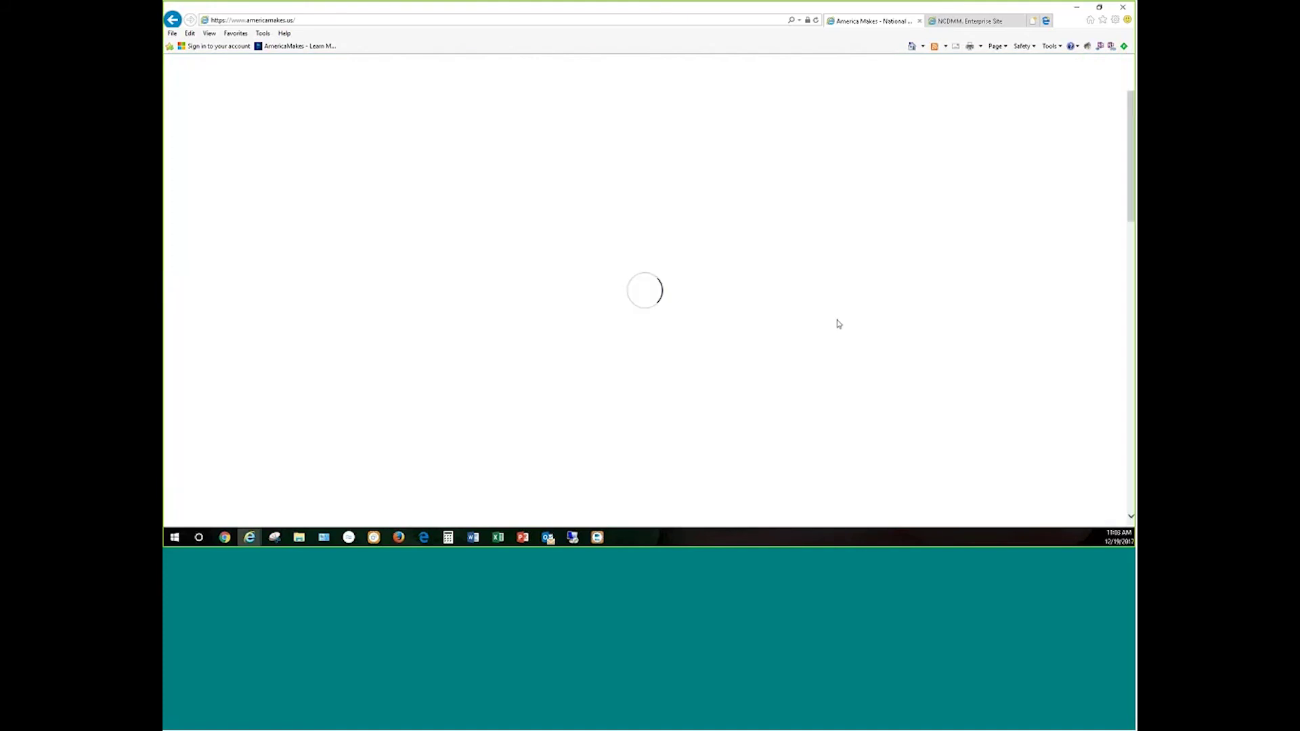
pyautogui.scroll(-4, 931, 333)
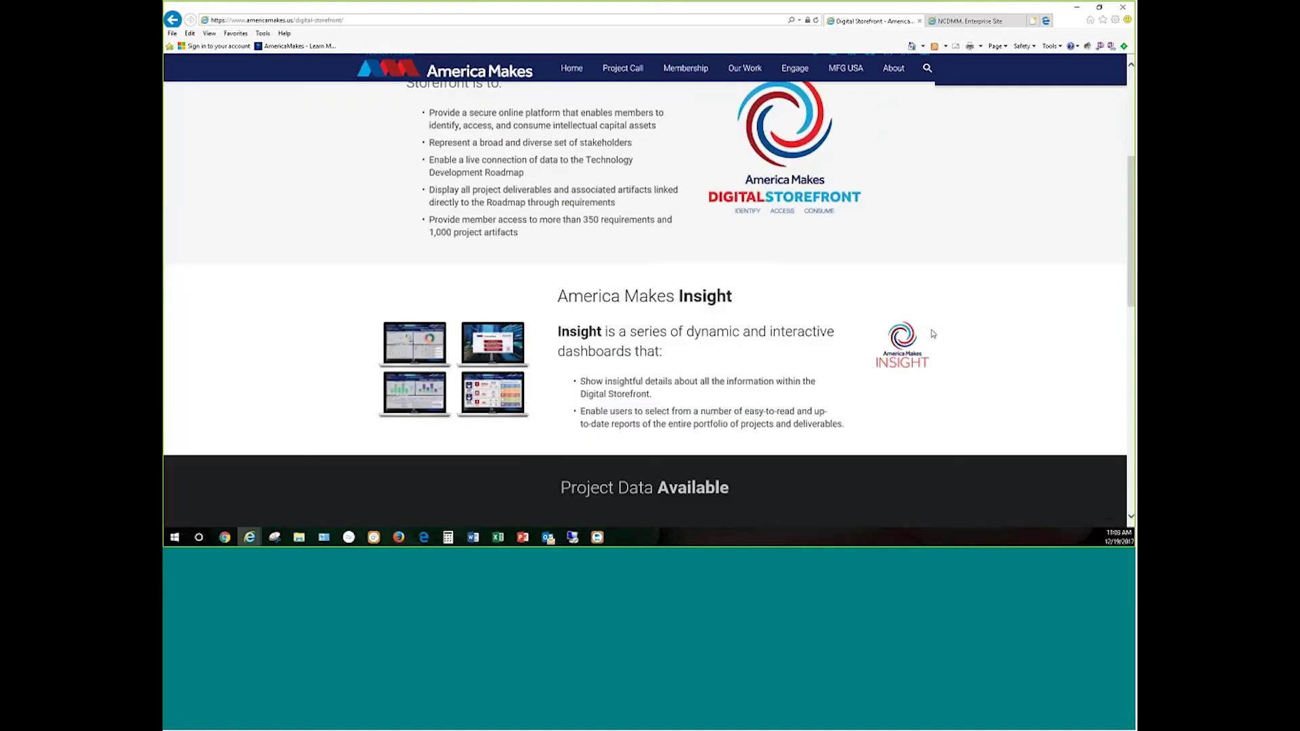
pyautogui.scroll(-4, 934, 333)
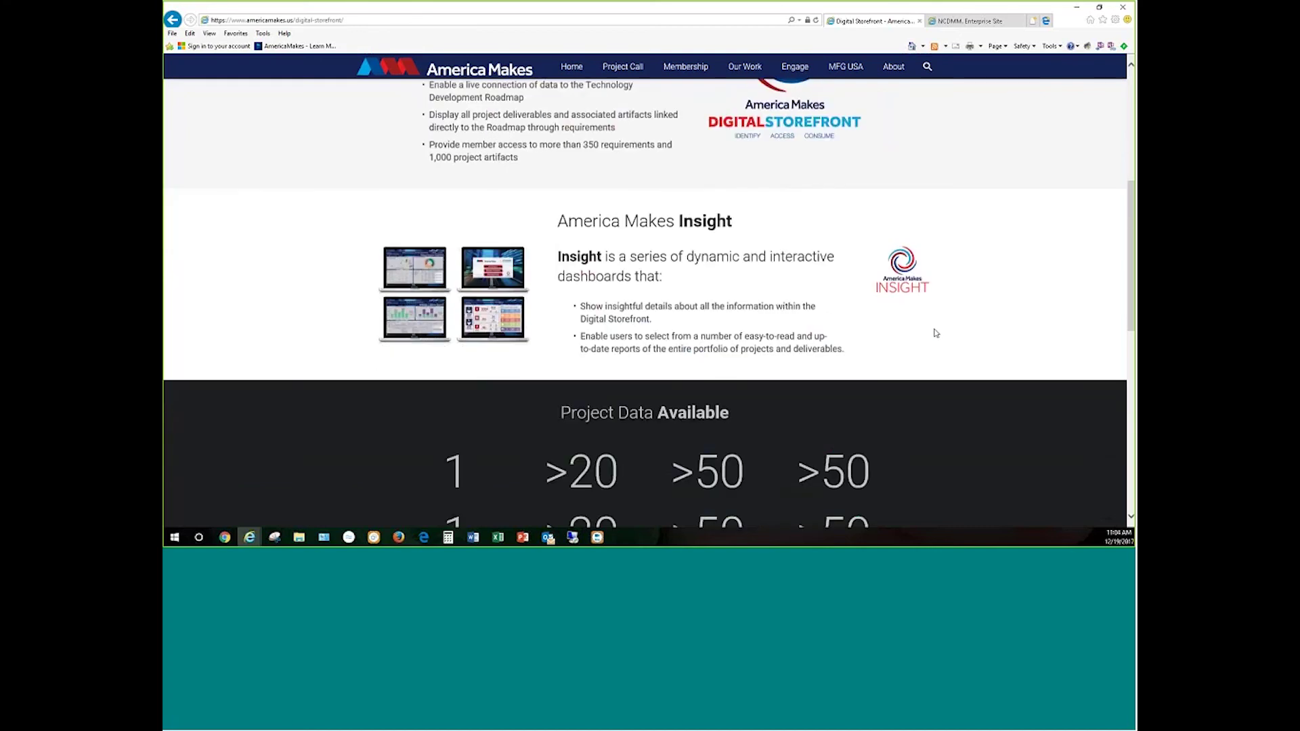
pyautogui.scroll(-2, 934, 333)
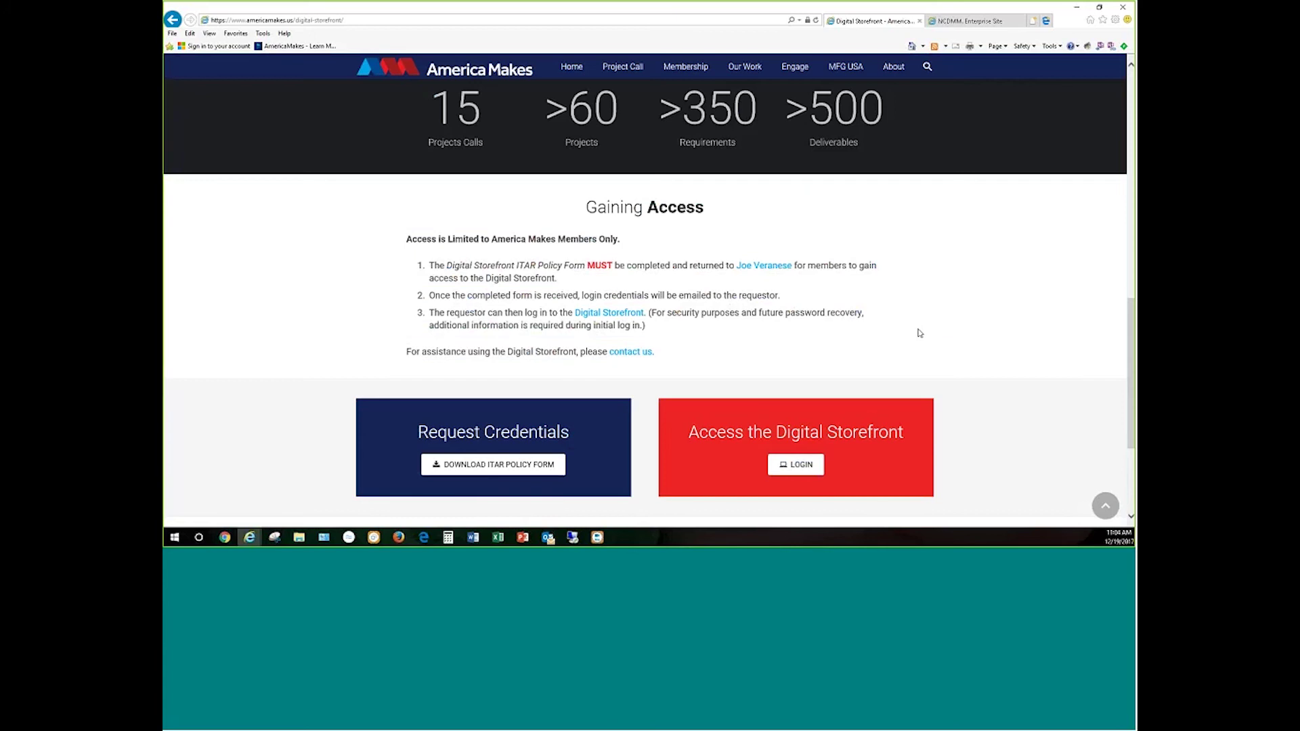
# Review the Project Data Available figures, and open the member login for the Digital Storefront.
pyautogui.scroll(3, 918, 330)
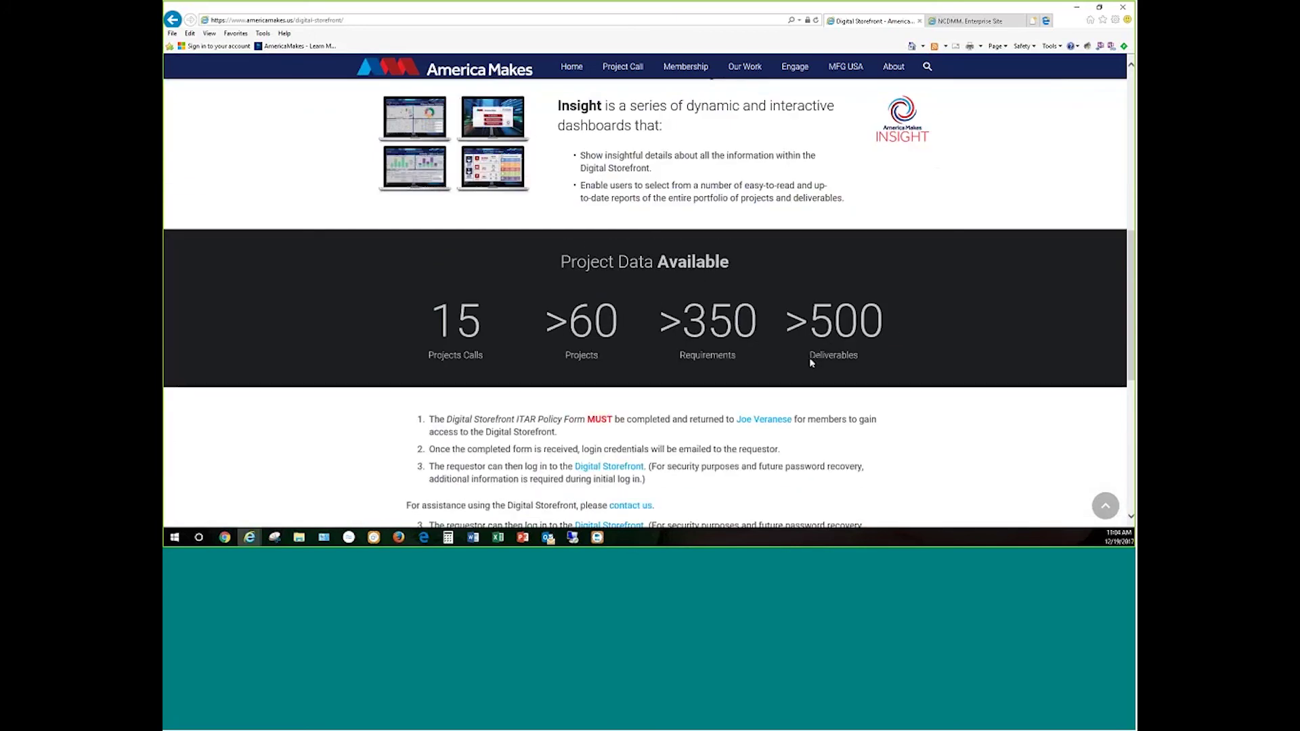
pyautogui.scroll(-3, 810, 362)
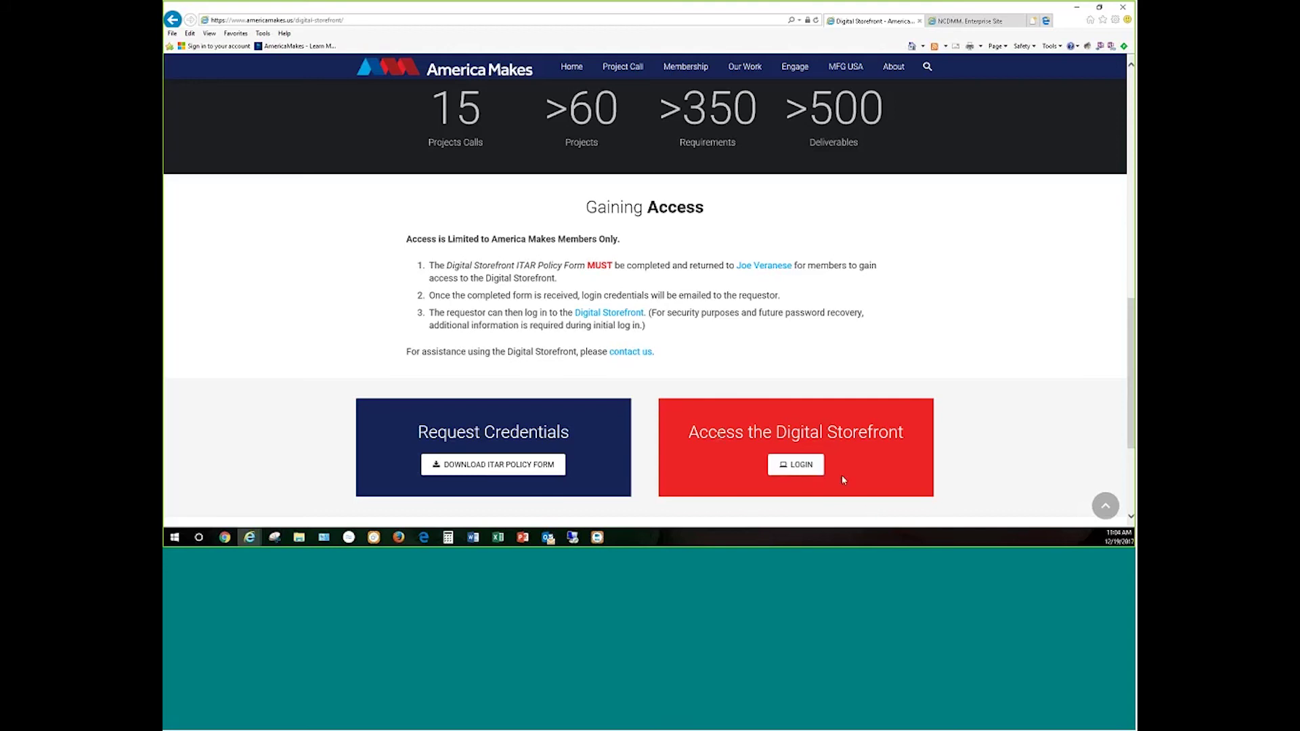
pyautogui.click(800, 469)
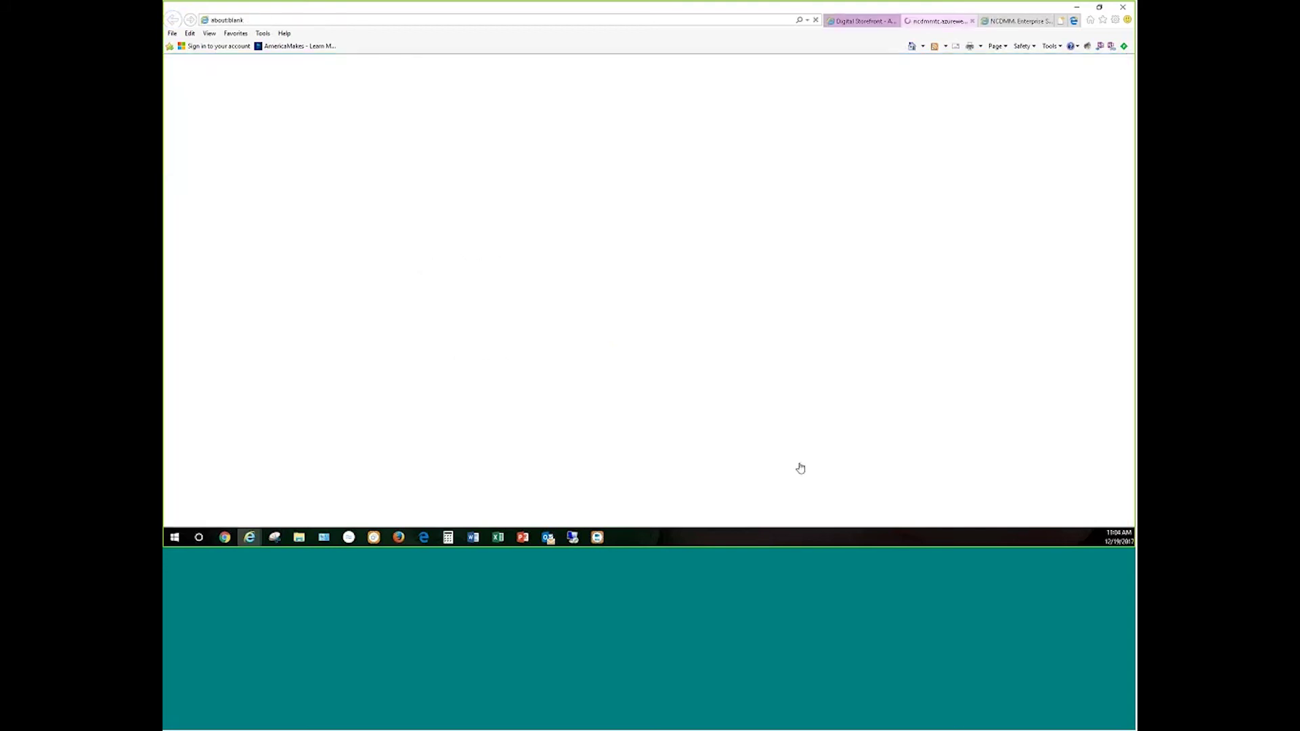
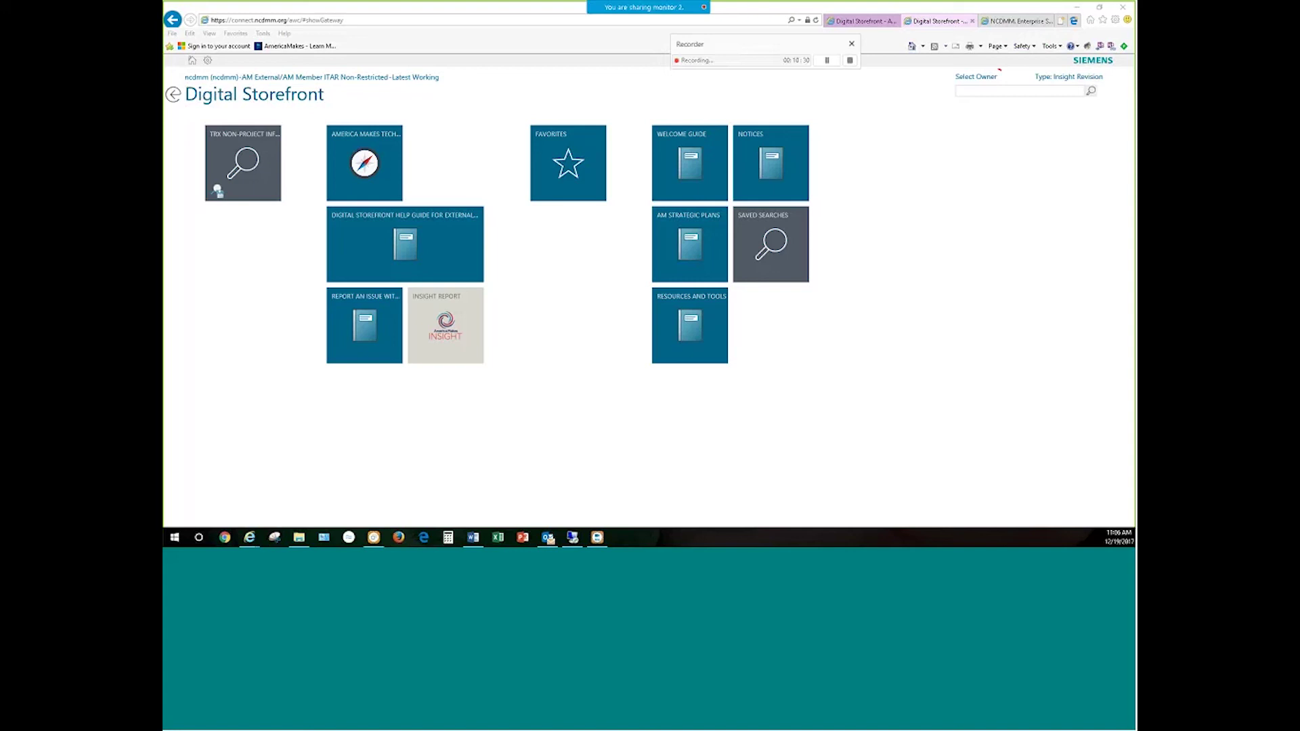
pyautogui.moveTo(999, 68)
pyautogui.mouseDown()
pyautogui.moveTo(1113, 102)
pyautogui.moveTo(1106, 76)
pyautogui.moveTo(1029, 67)
pyautogui.mouseUp()
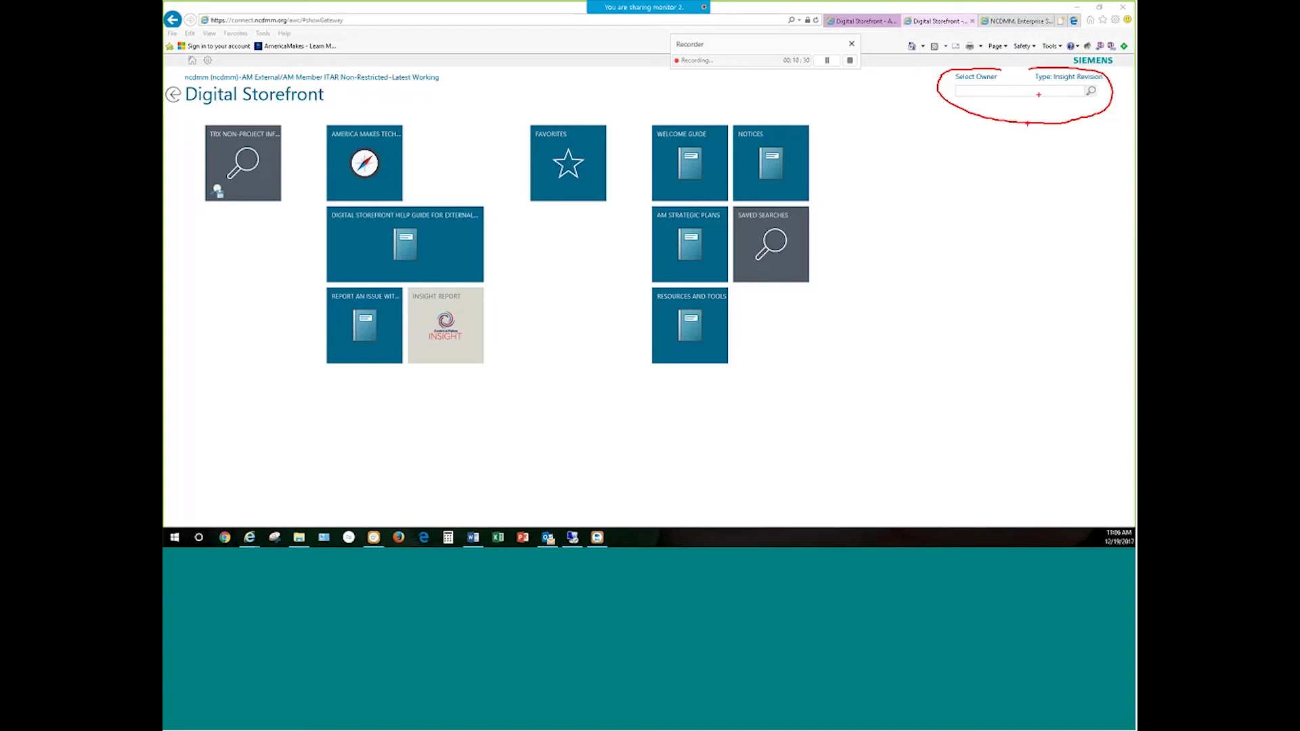
pyautogui.moveTo(1029, 68); pyautogui.dragTo(997, 69)
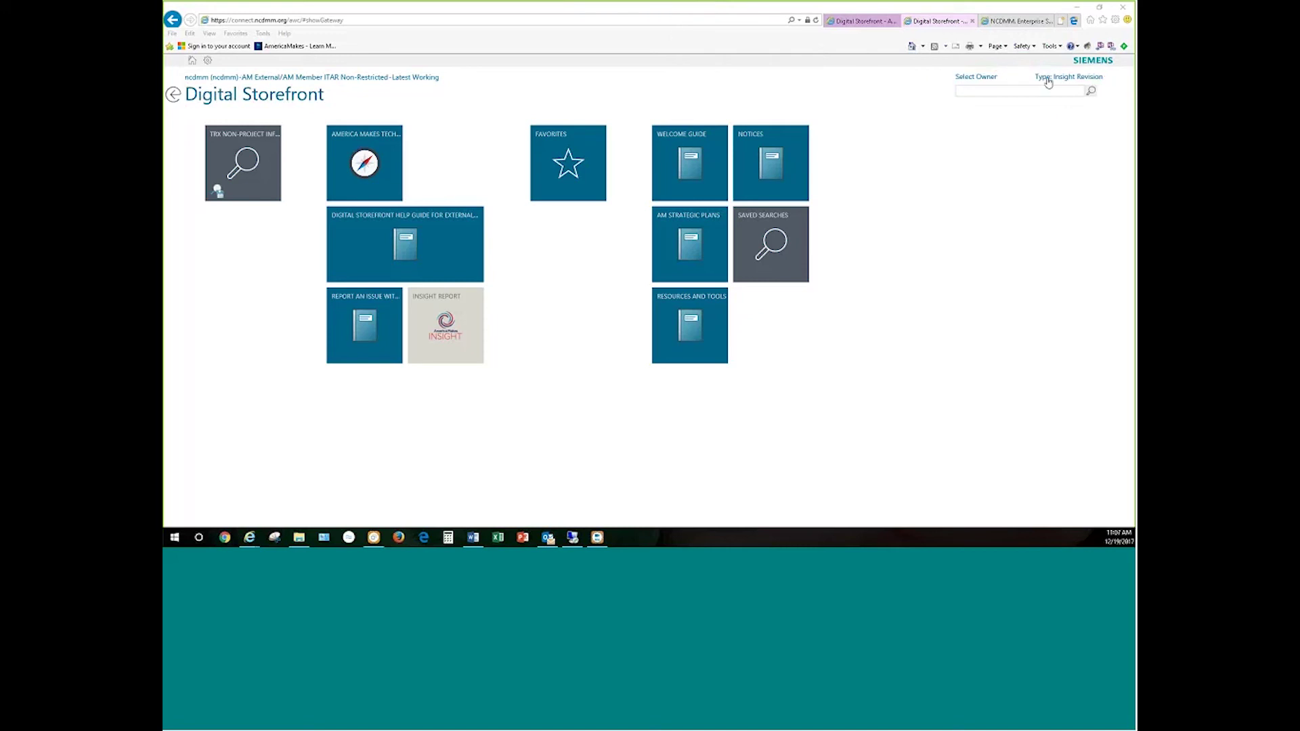
# Search the storefront for Raytheon restricted to the Project Revision type, and examine the matching projects and their performing organizations.
pyautogui.click(1069, 79)
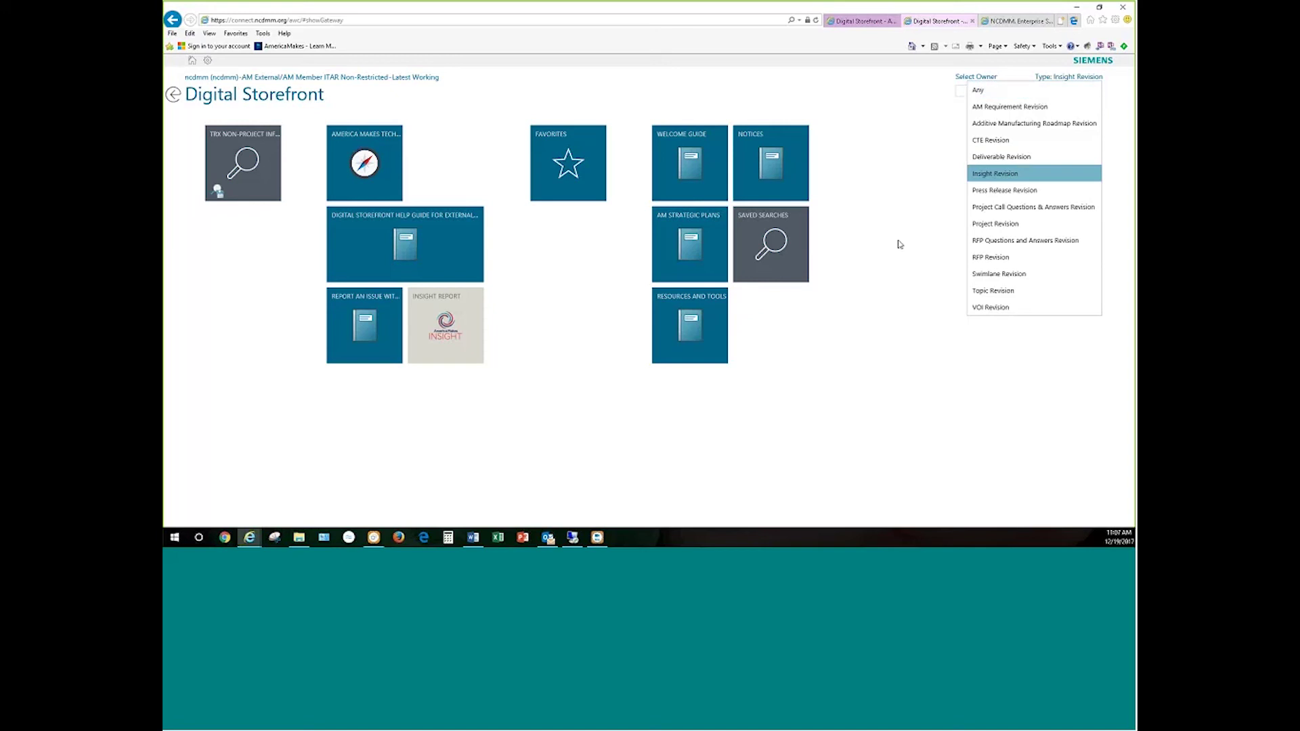
pyautogui.click(990, 224)
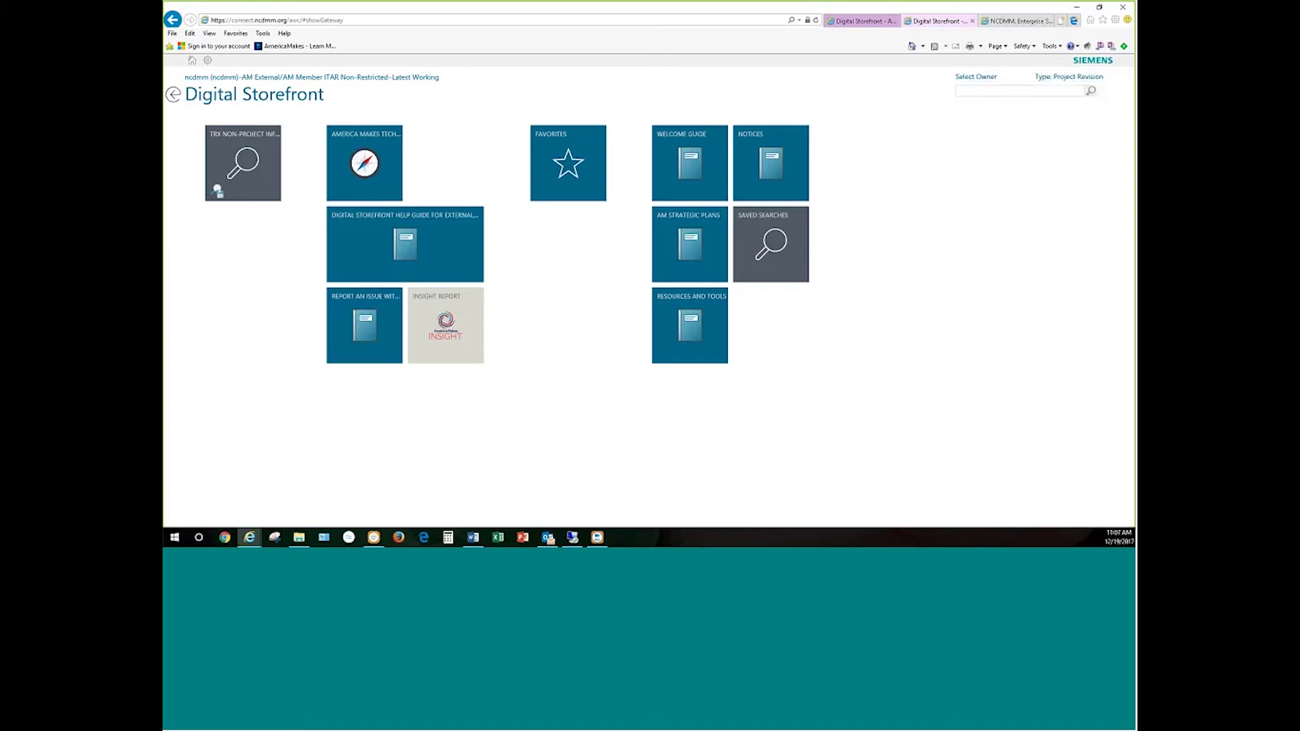
pyautogui.click(1091, 90)
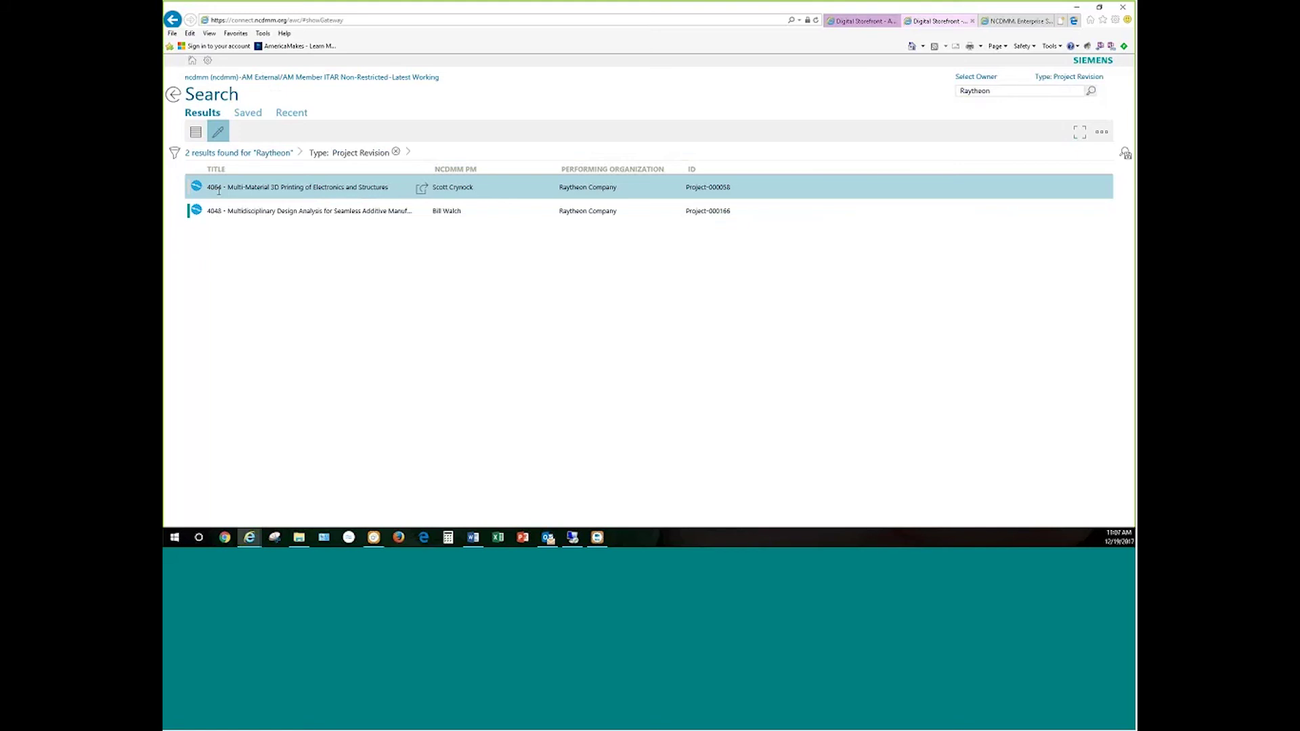
pyautogui.click(257, 211)
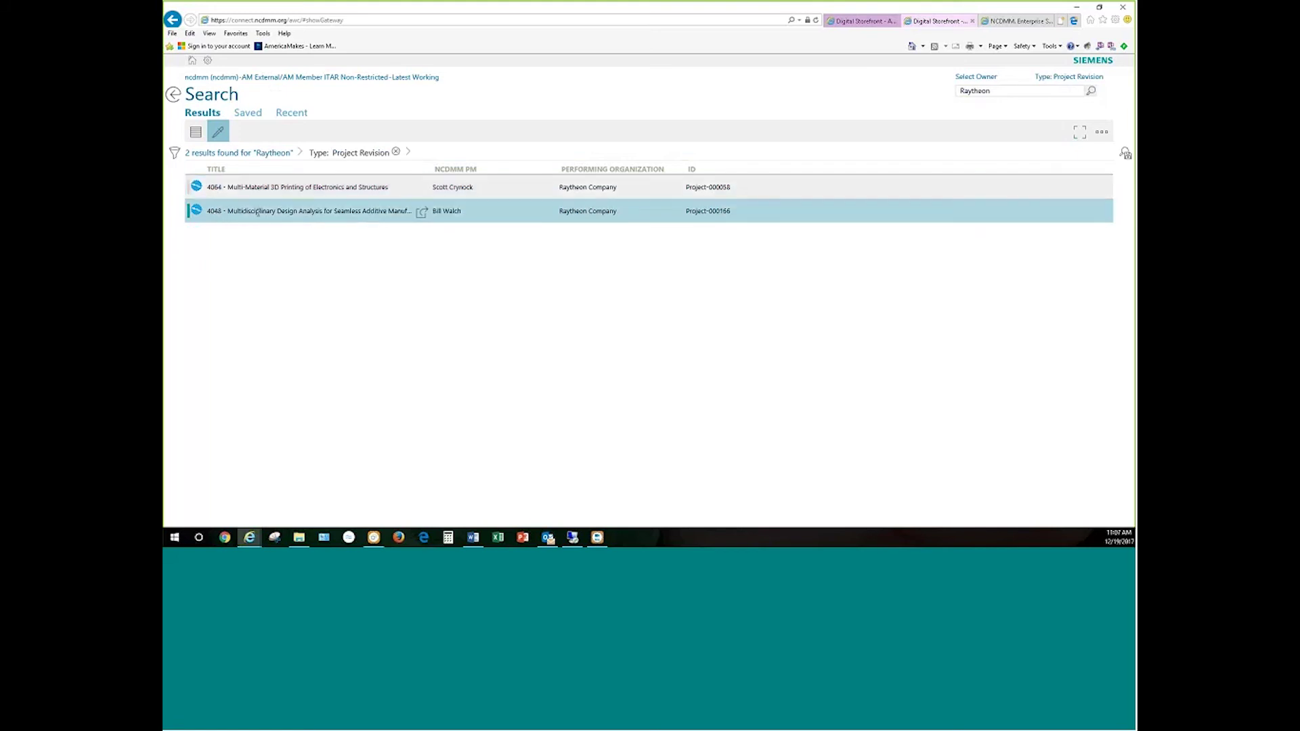
pyautogui.click(613, 185)
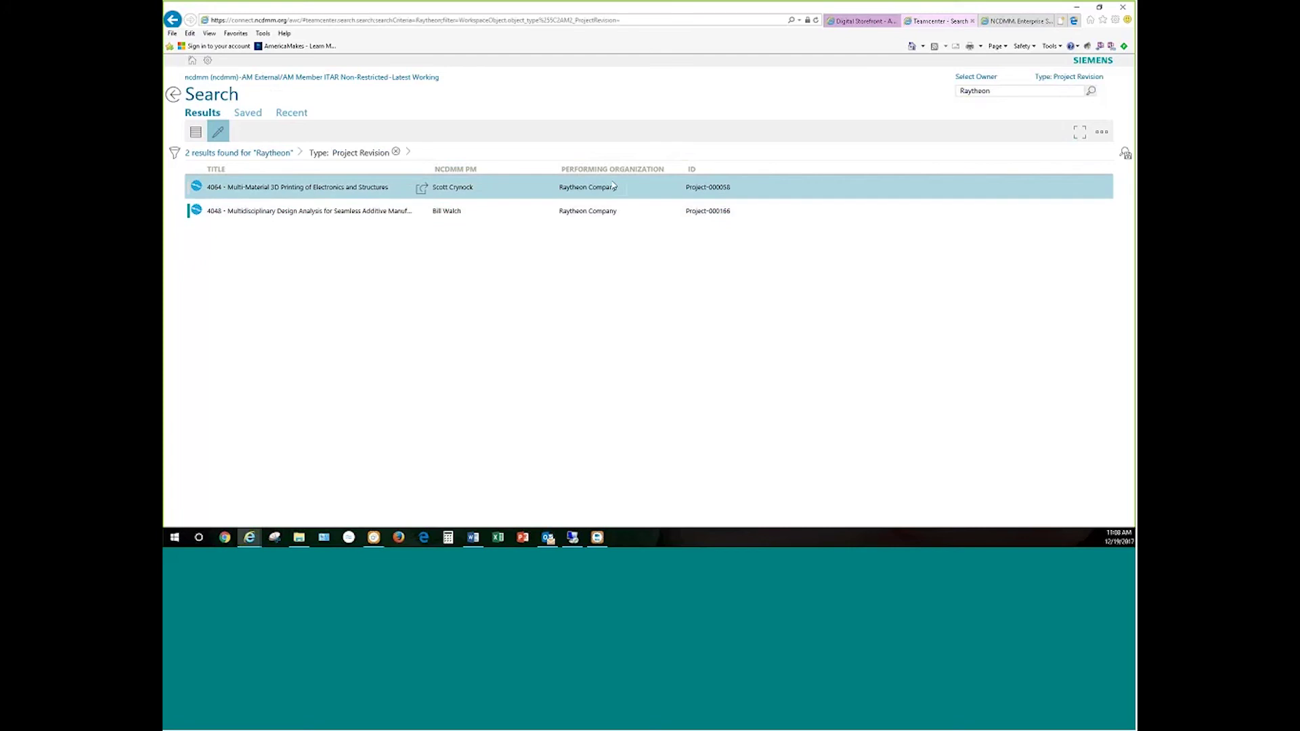
pyautogui.click(600, 212)
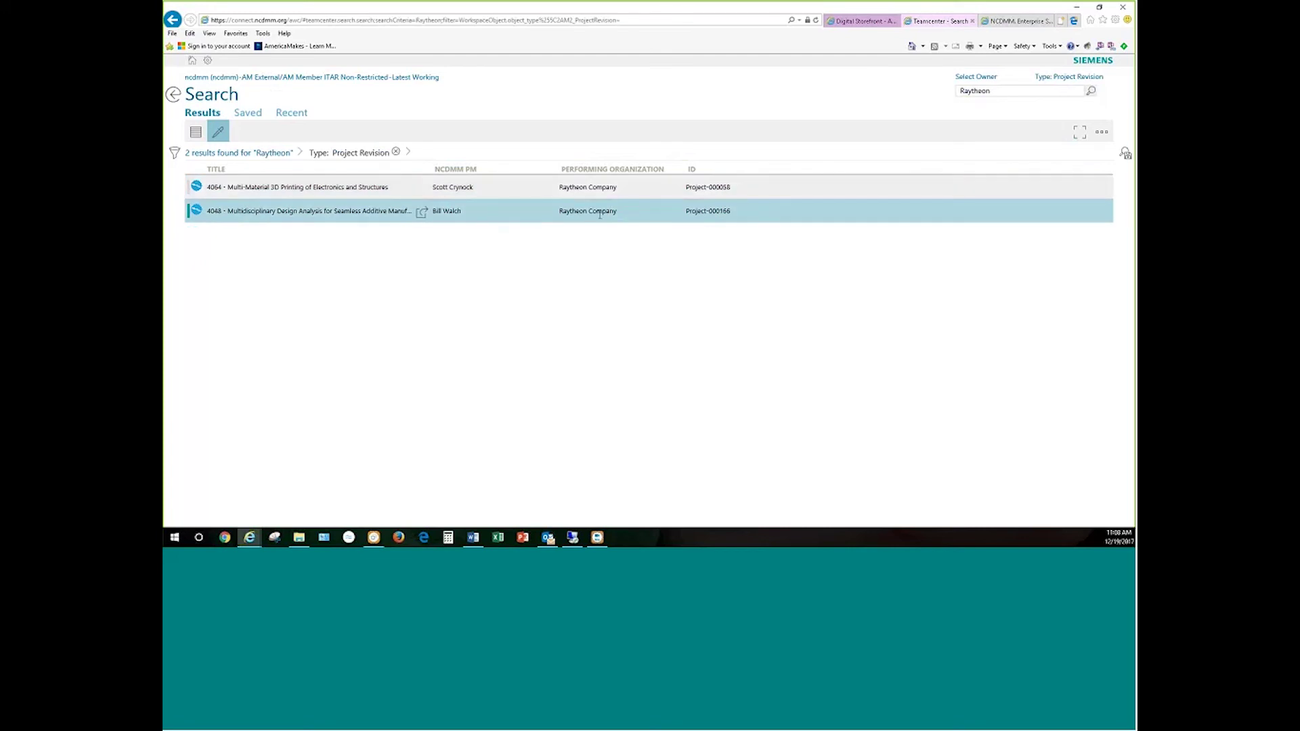
# Repeat the Raytheon search with the type set to Any, and browse the list of related deliverables and documents.
pyautogui.click(1091, 92)
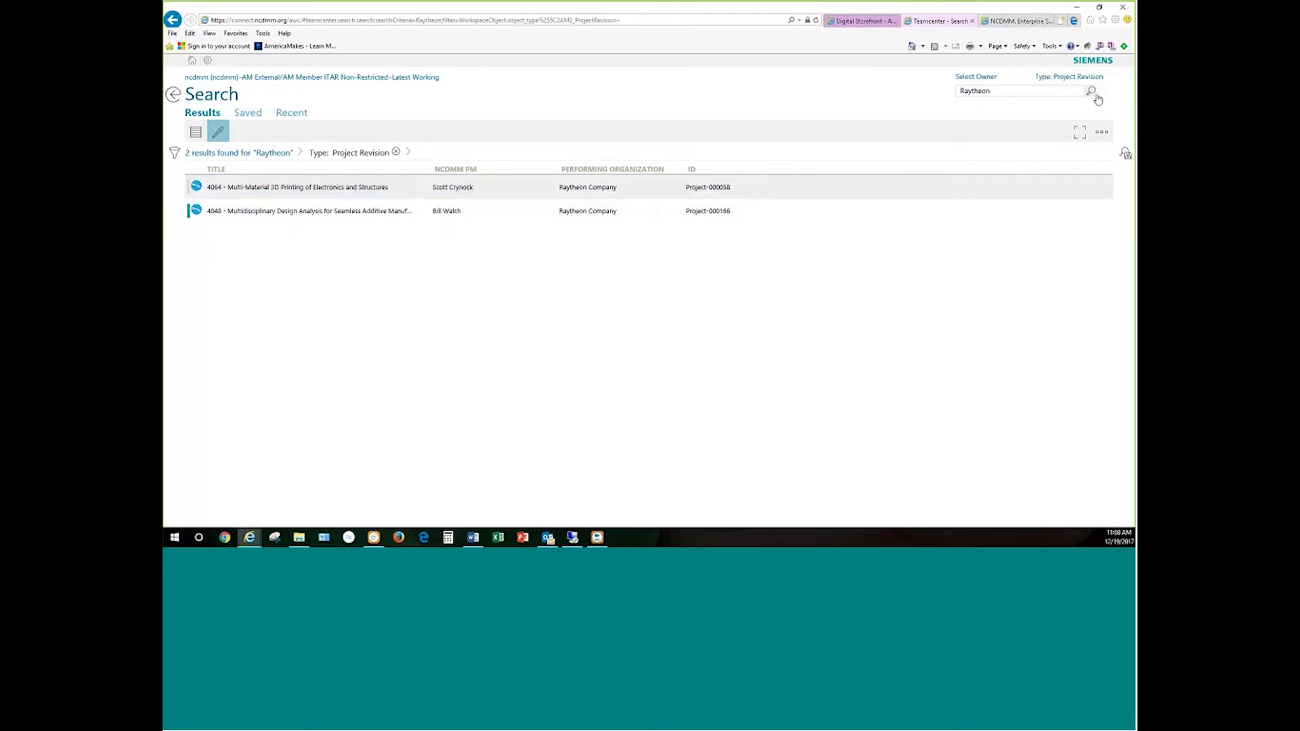
pyautogui.click(1077, 77)
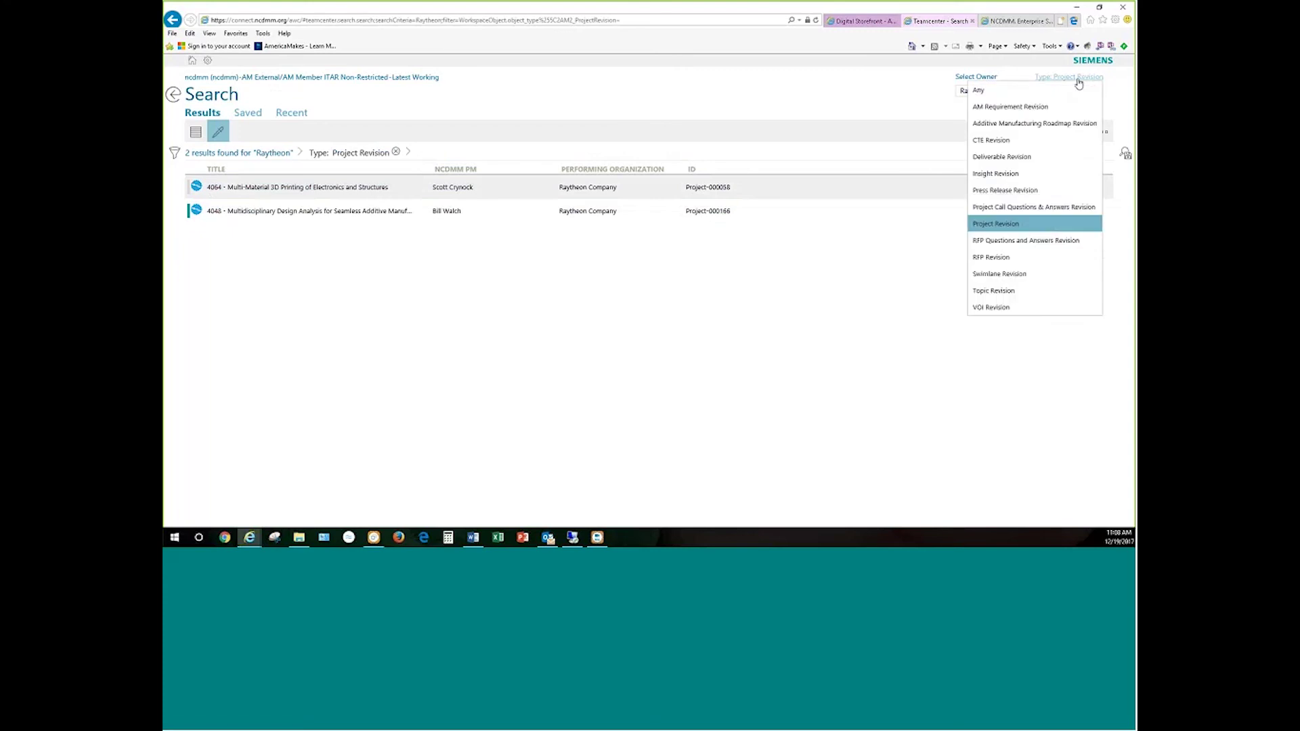
pyautogui.click(1004, 95)
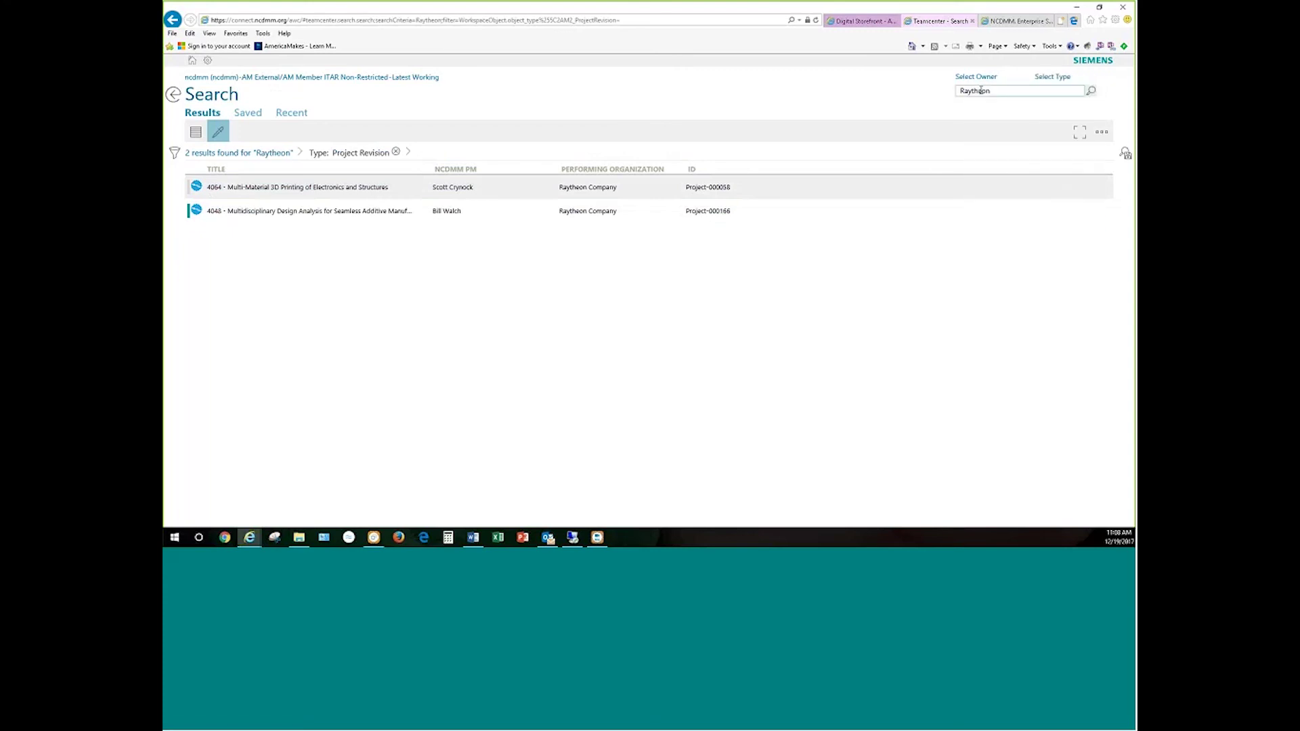
pyautogui.click(1090, 93)
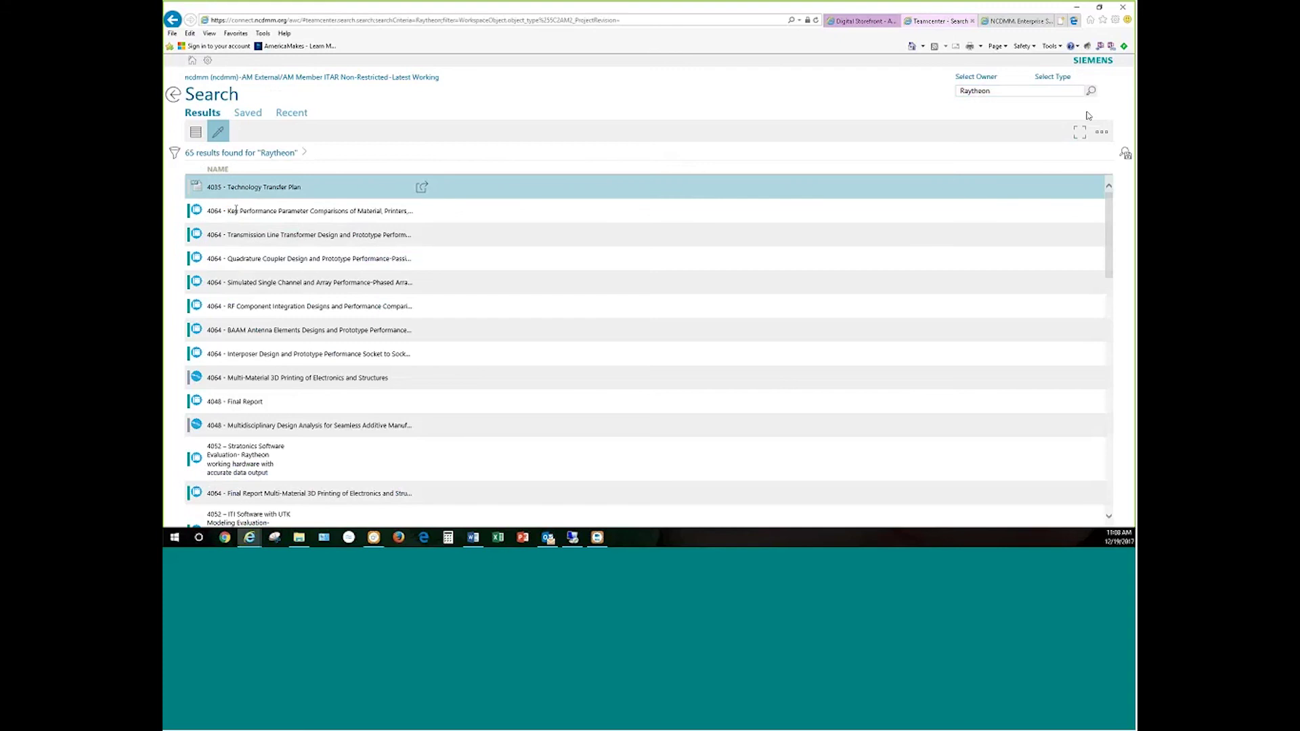
pyautogui.scroll(-4, 328, 420)
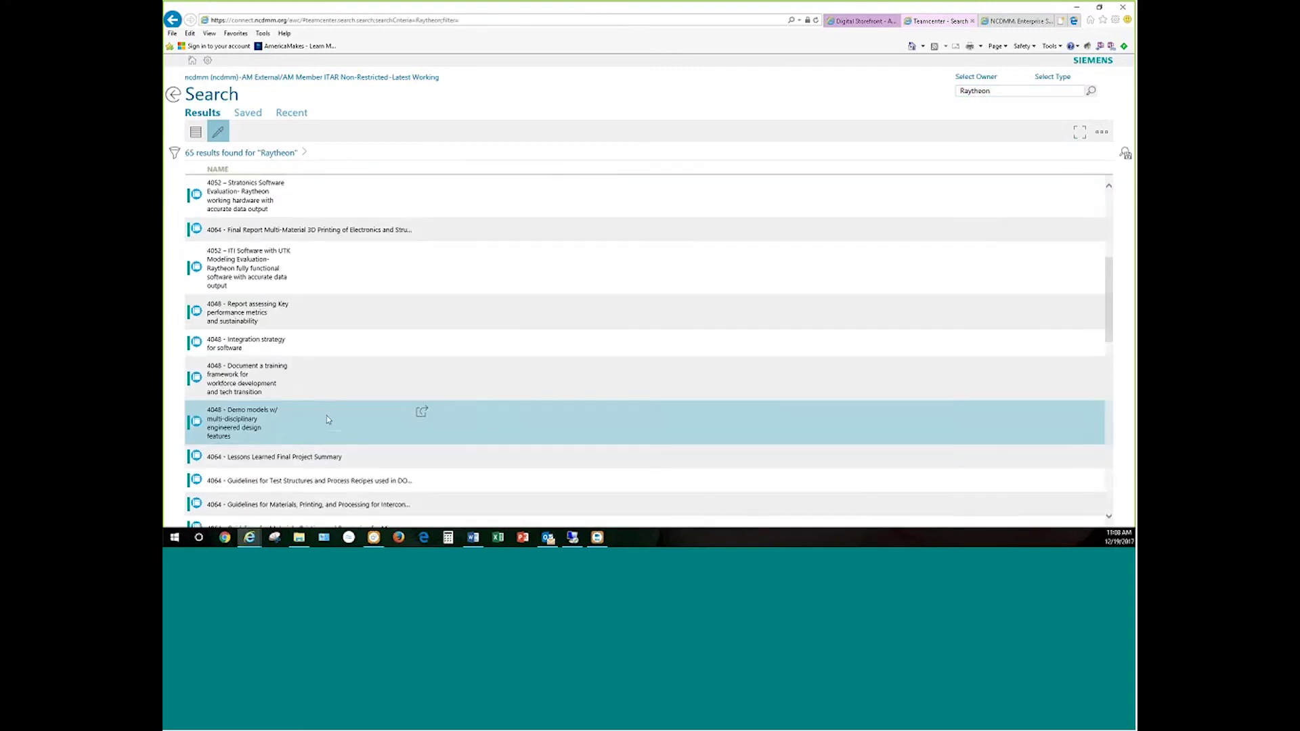
pyautogui.scroll(-3, 328, 419)
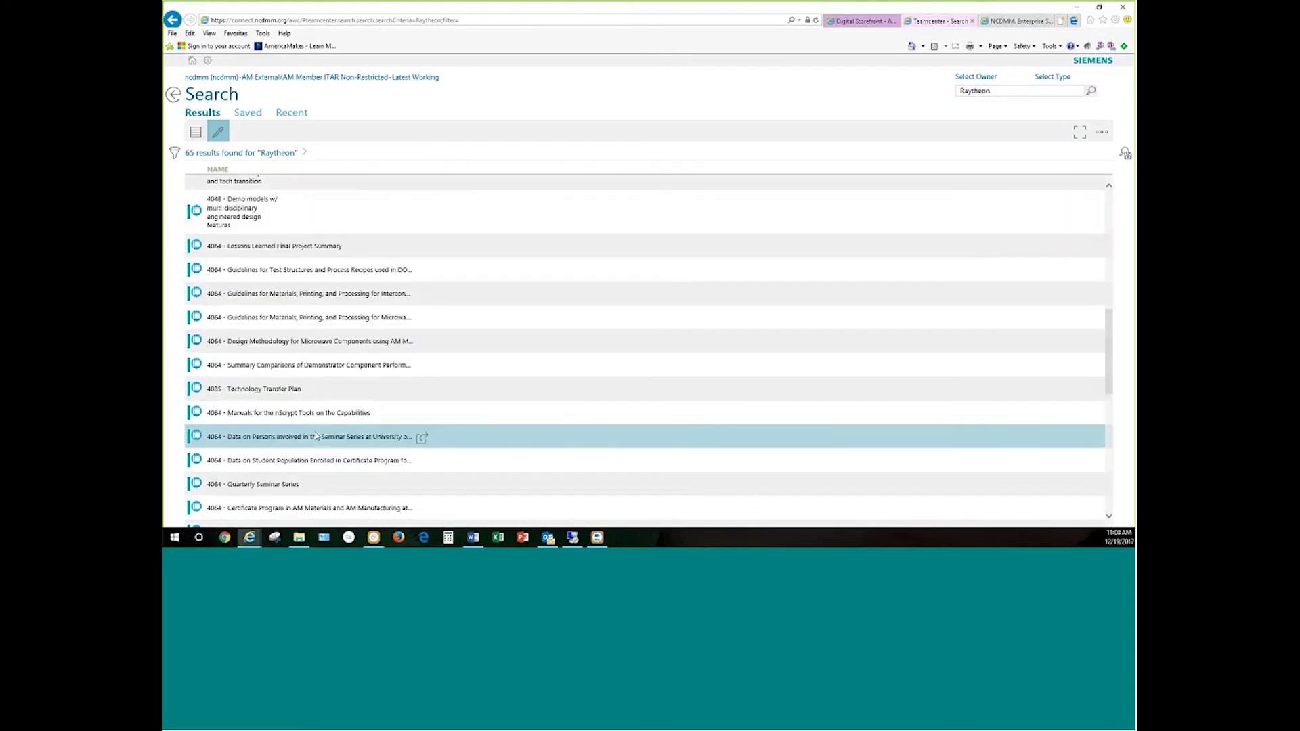
pyautogui.scroll(-5, 316, 437)
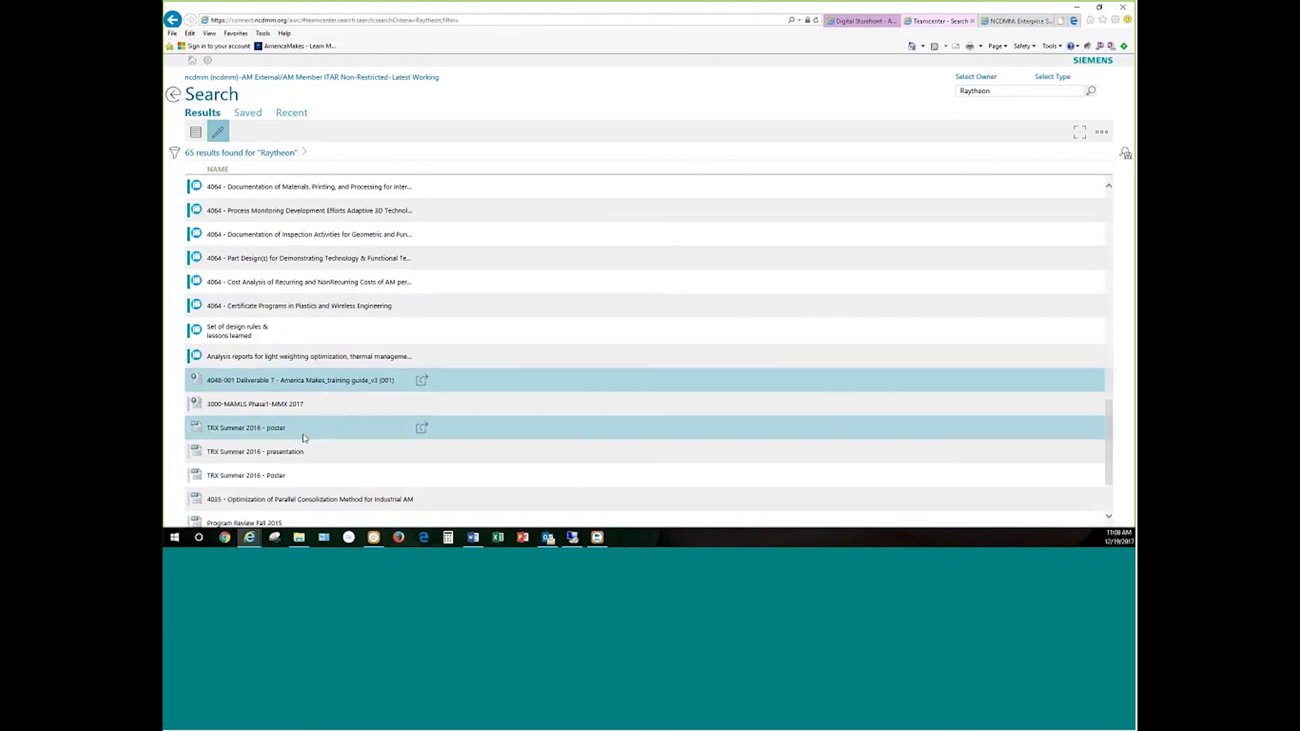
pyautogui.scroll(-2, 303, 437)
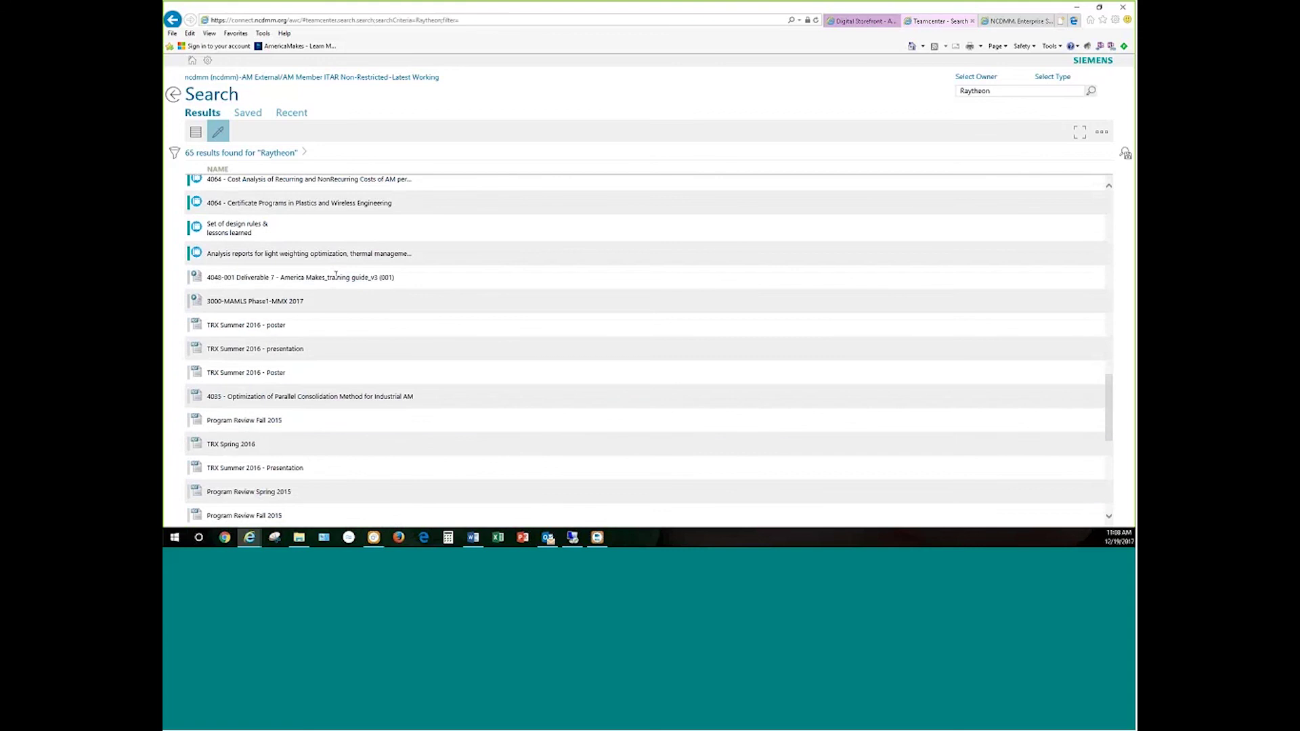
# View the swimlanes in the America Makes Technology Development Roadmap from the storefront home page, and return to the home page.
pyautogui.click(200, 76)
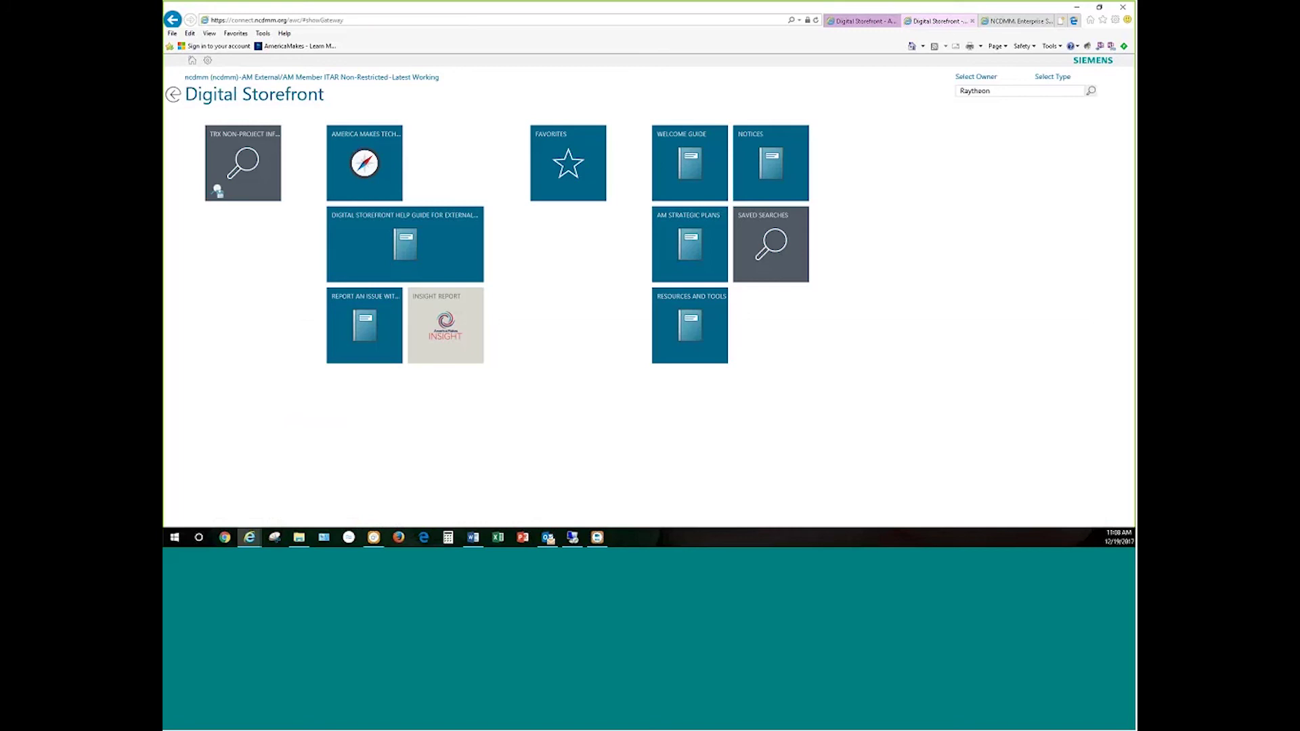
pyautogui.click(365, 167)
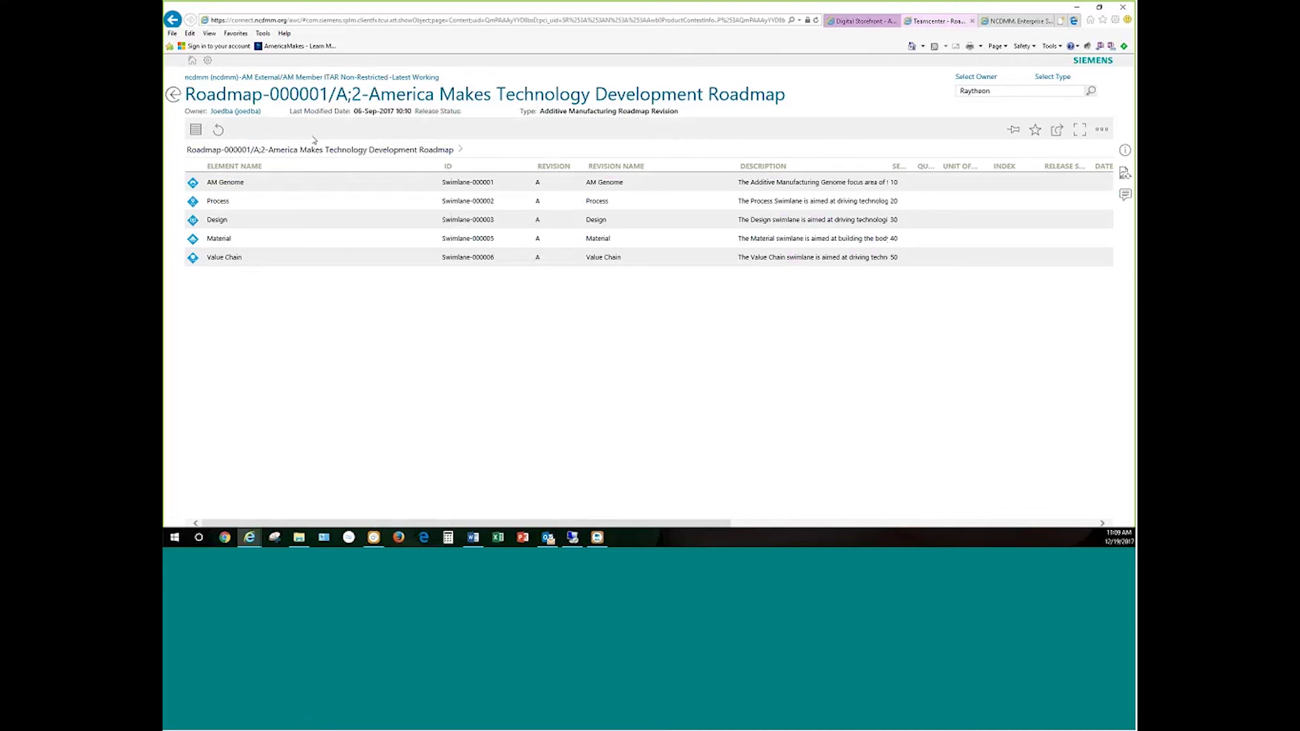
pyautogui.click(192, 60)
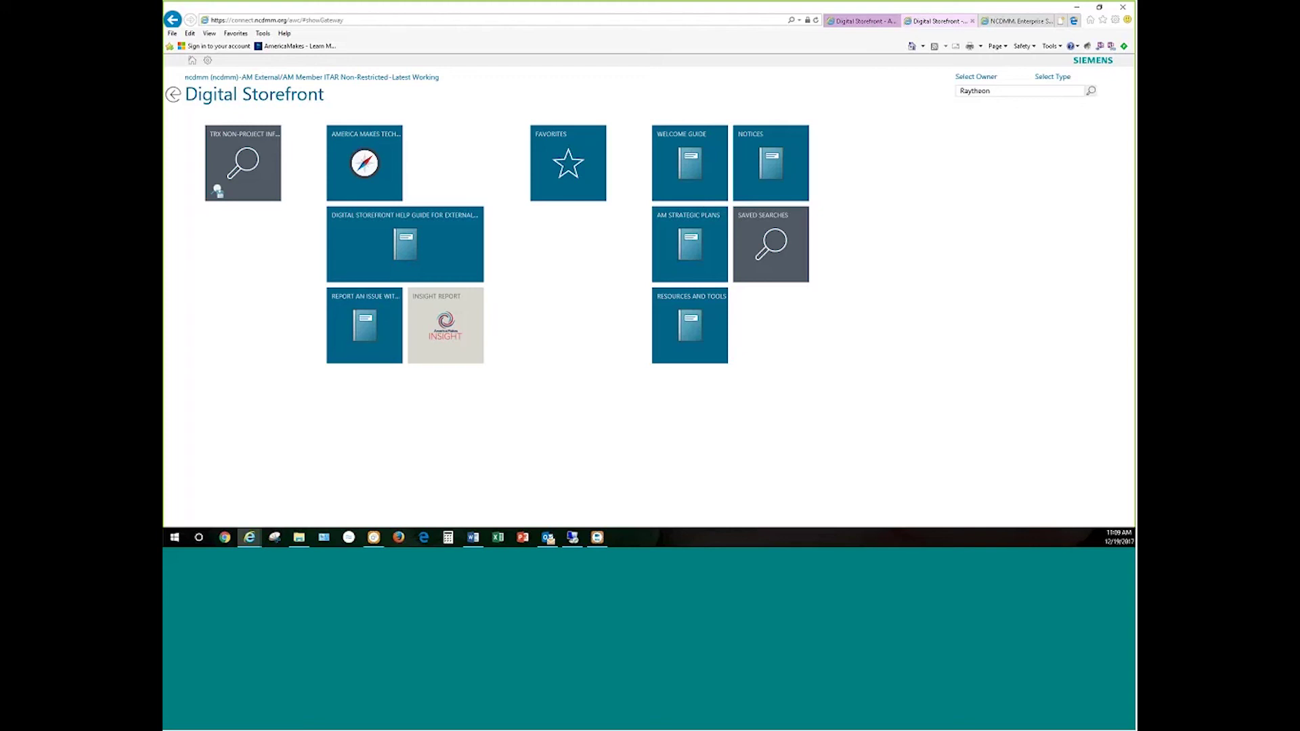
# Open the AM Strategic Plans document and review its title and the description in its overview.
pyautogui.click(687, 246)
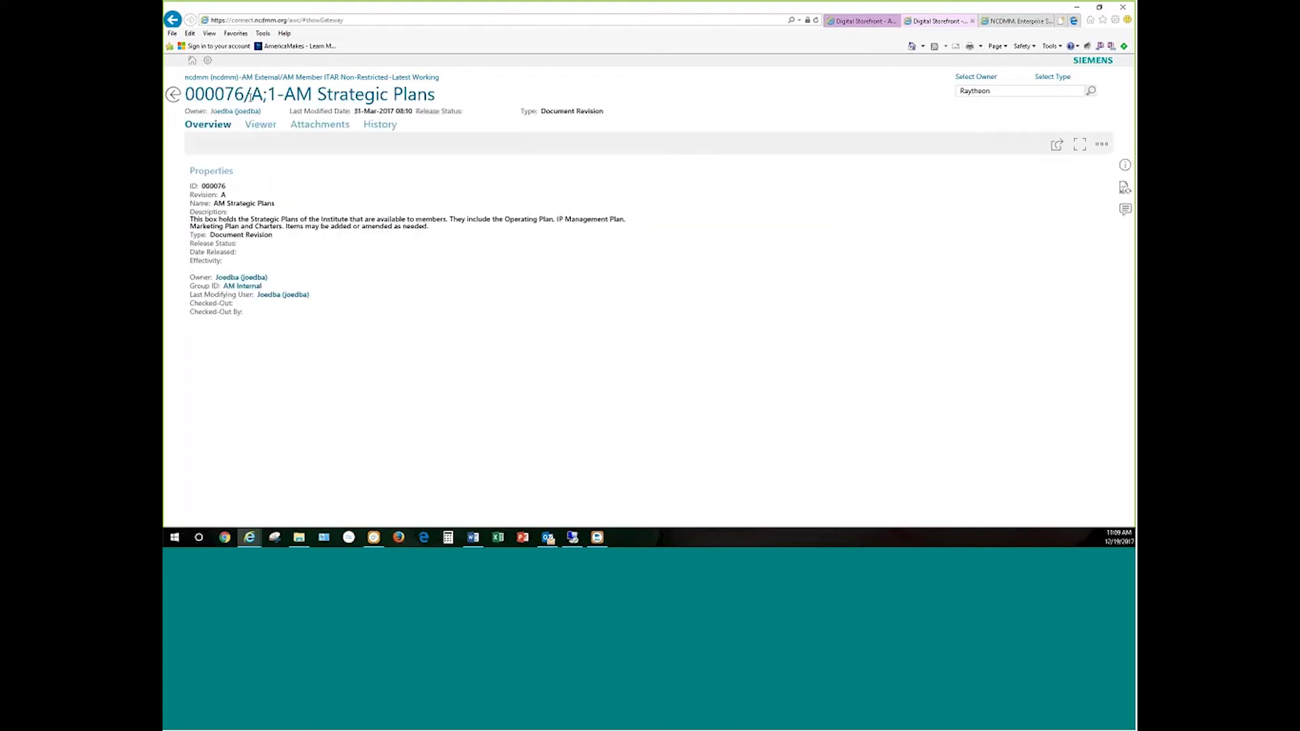
pyautogui.tripleClick(250, 96)
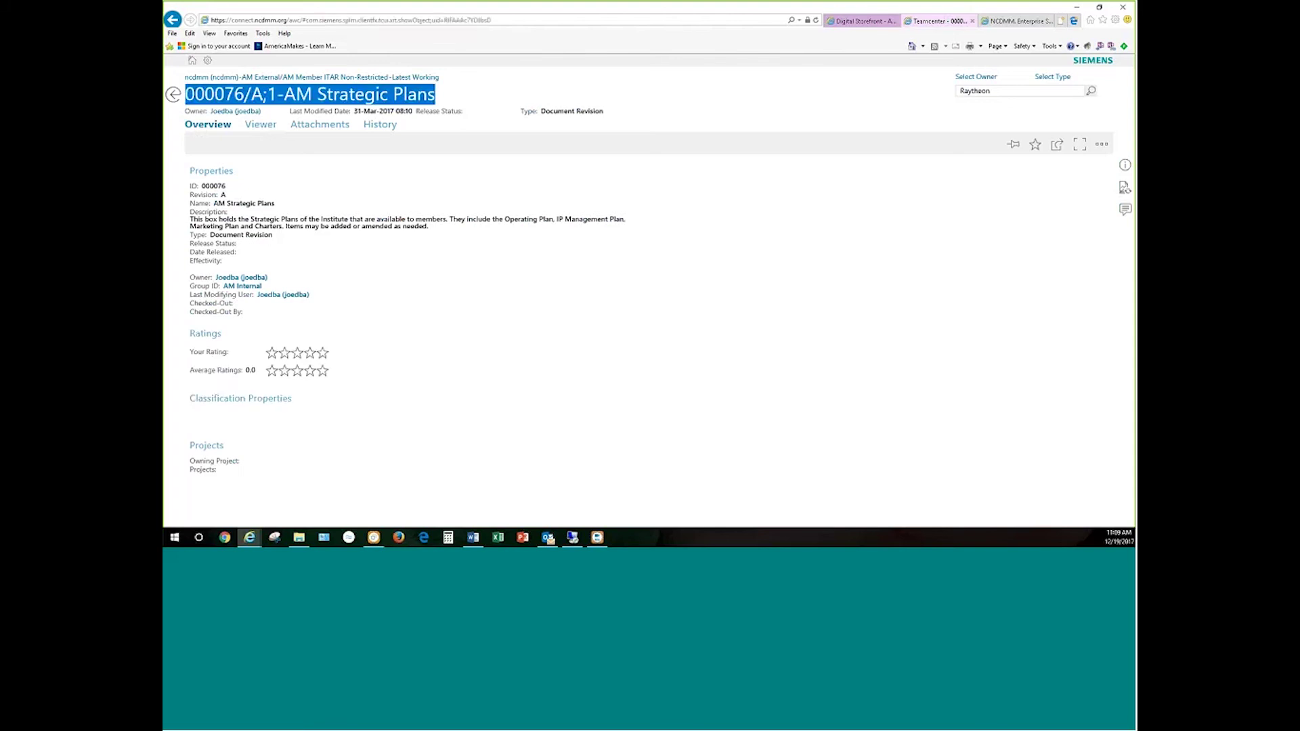
pyautogui.click(206, 126)
pyautogui.click(448, 220)
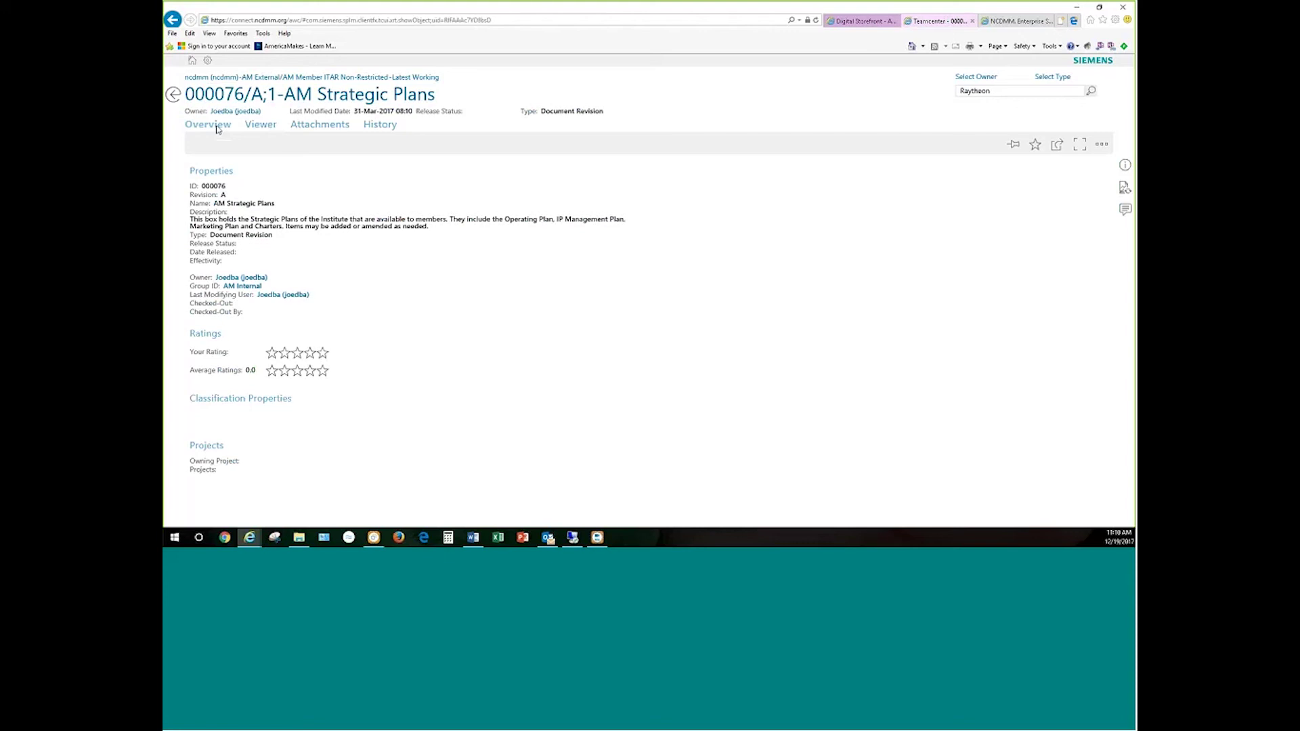
# Show the files attached to the AM Strategic Plans document in the Table layout.
pyautogui.click(330, 129)
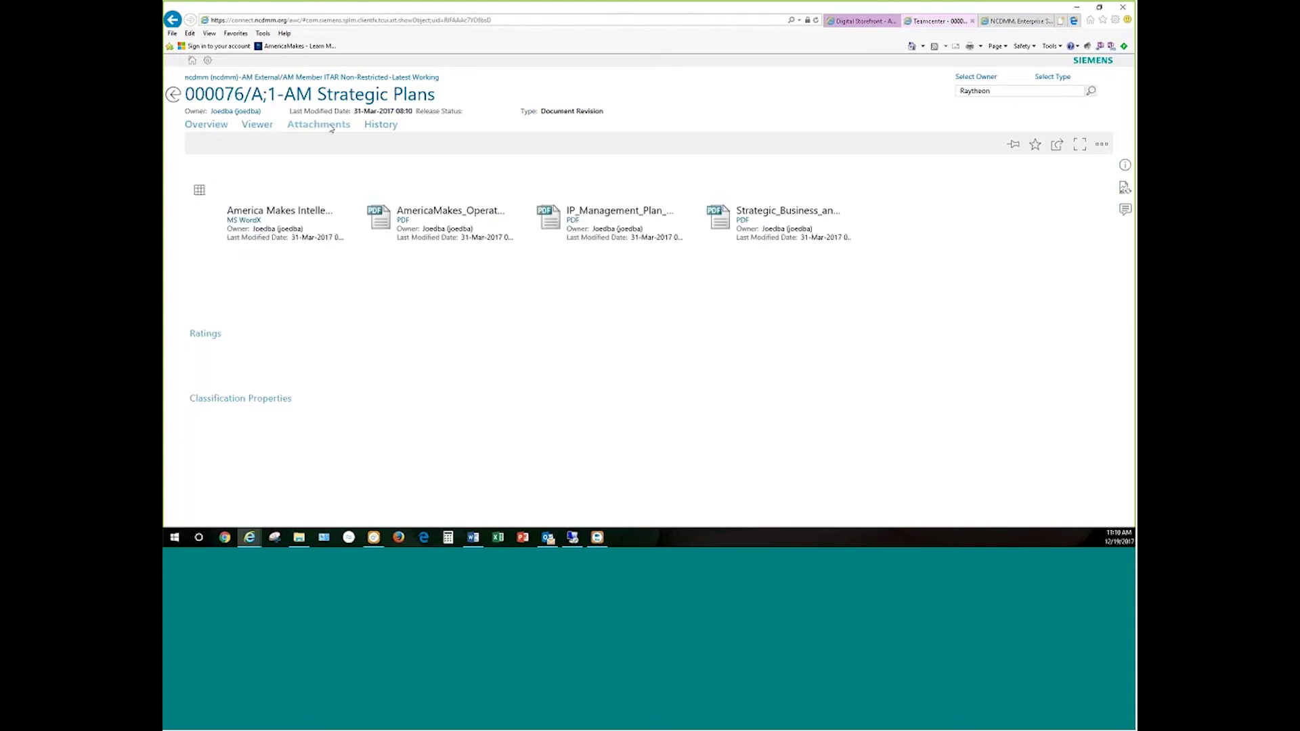
pyautogui.click(235, 222)
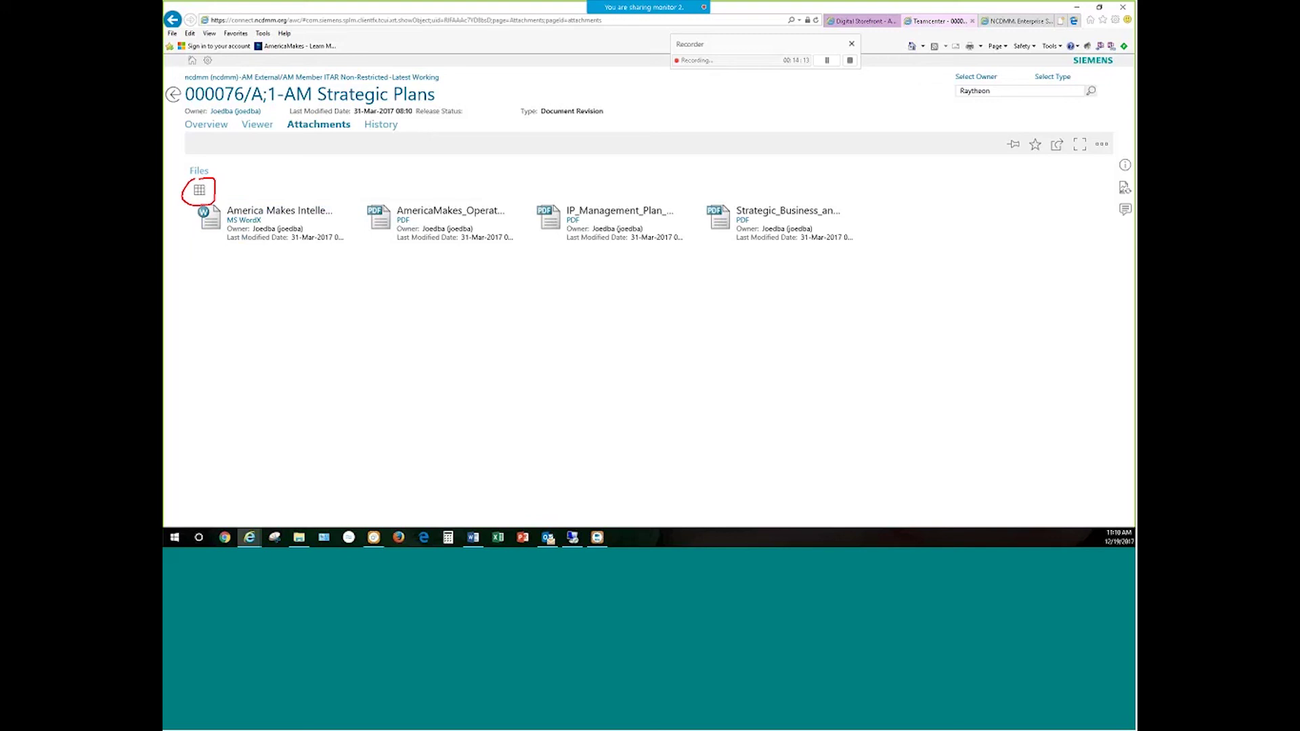
pyautogui.click(199, 191)
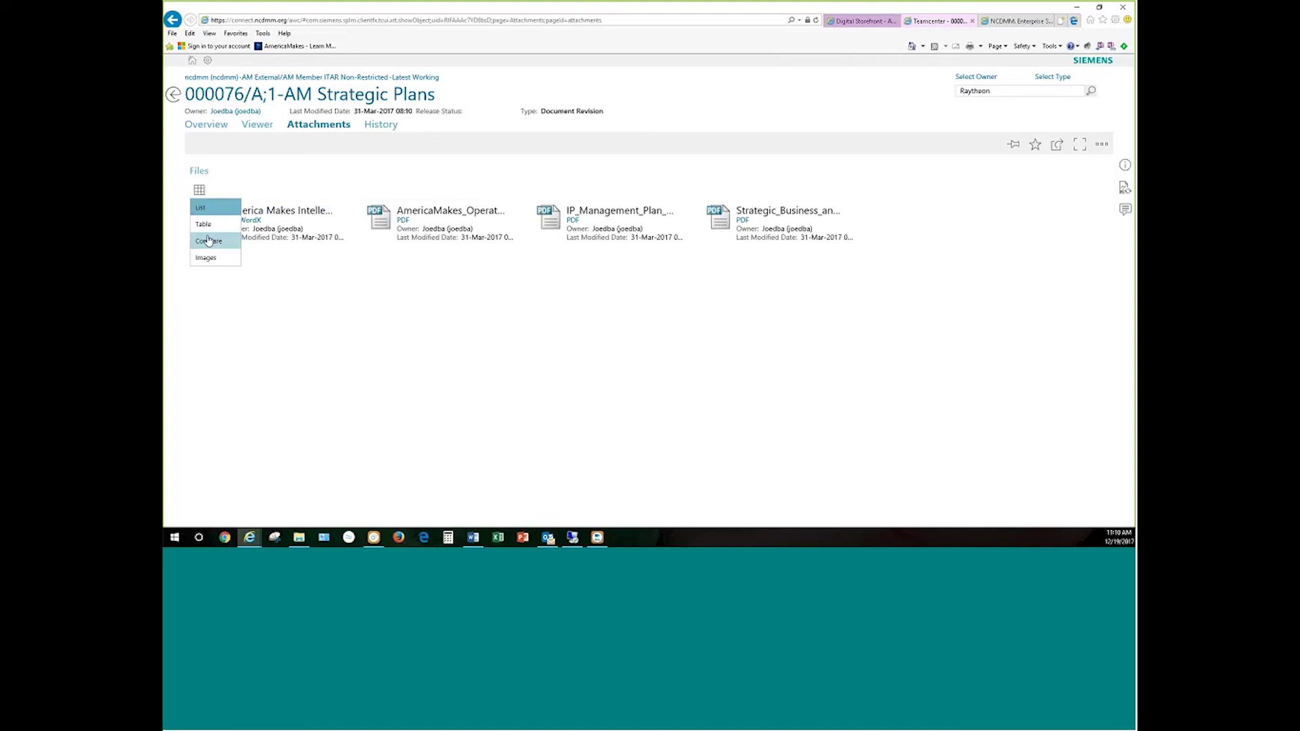
pyautogui.click(205, 225)
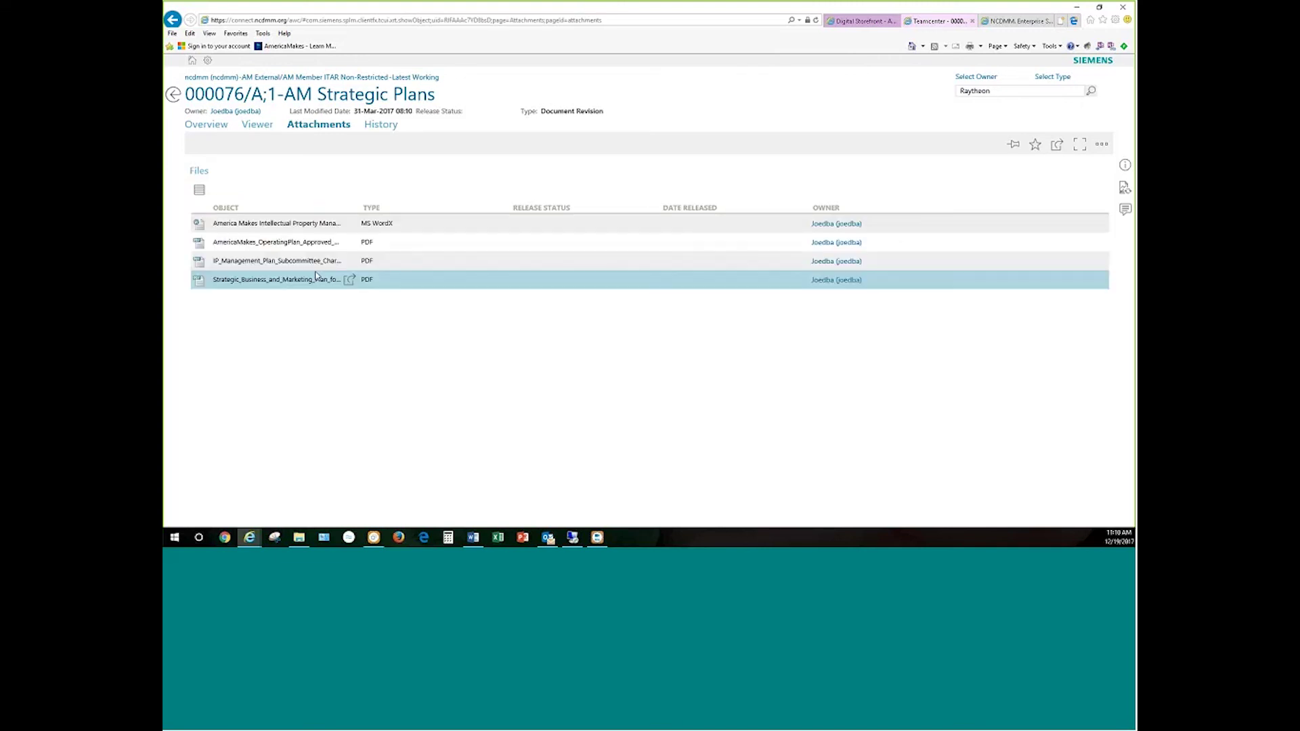
# Fit the Object column to the full file names, select the AmericaMakes_OperatingPlan_Approved_UpdatedVersion_10_Sept_2016 PDF and view its opening options.
pyautogui.doubleClick(359, 208)
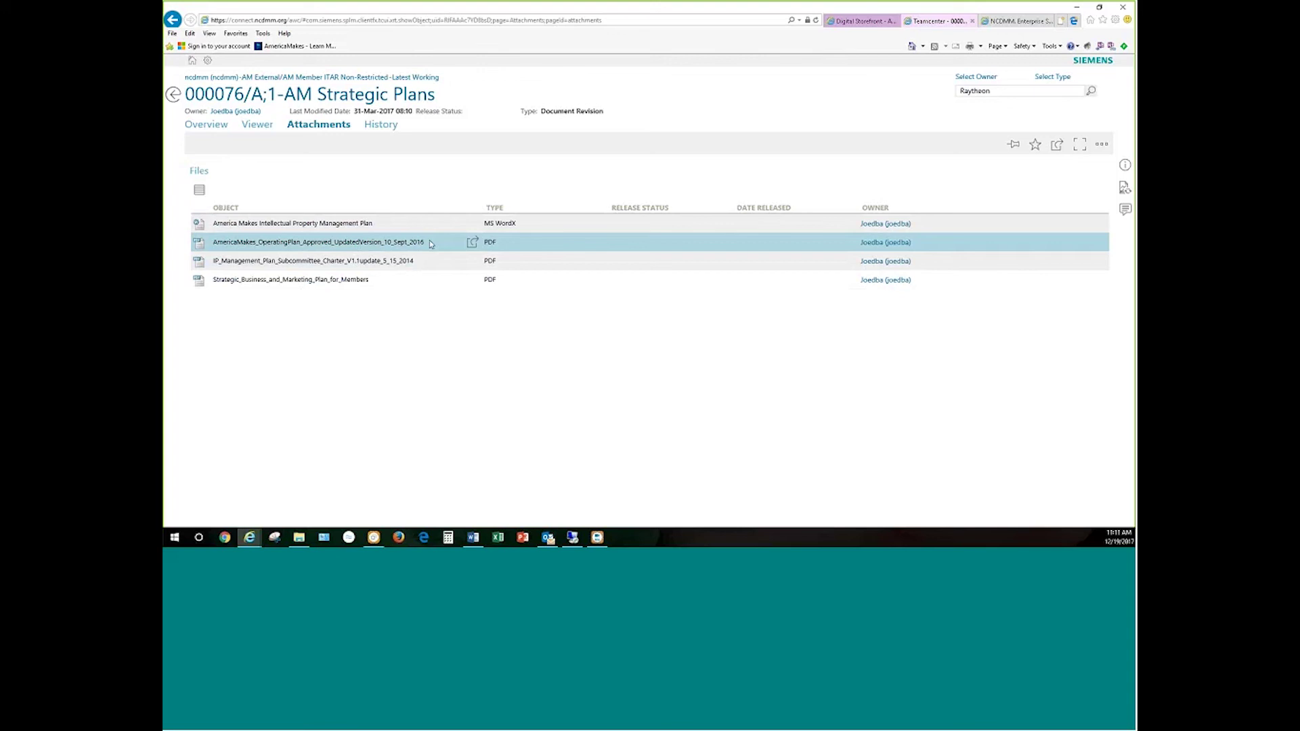
pyautogui.click(601, 246)
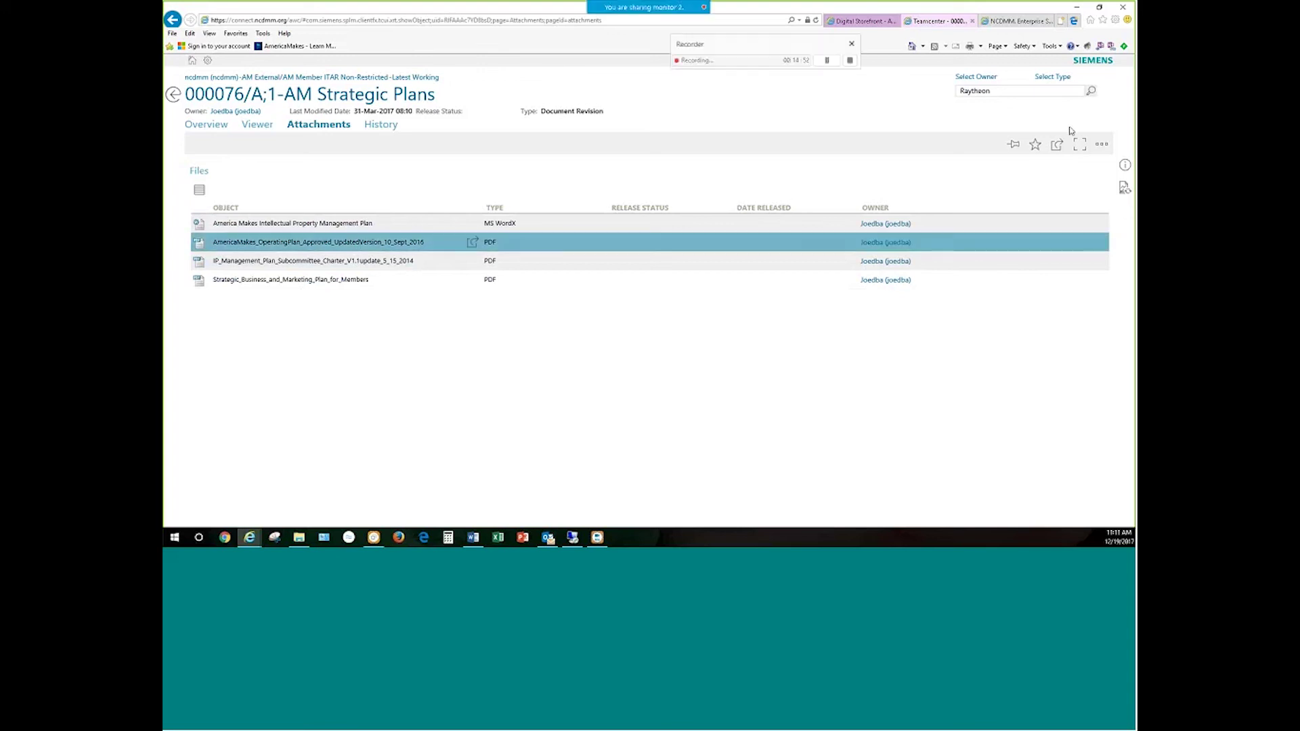
pyautogui.moveTo(1052, 115)
pyautogui.mouseDown()
pyautogui.moveTo(980, 159)
pyautogui.moveTo(1079, 119)
pyautogui.mouseUp()
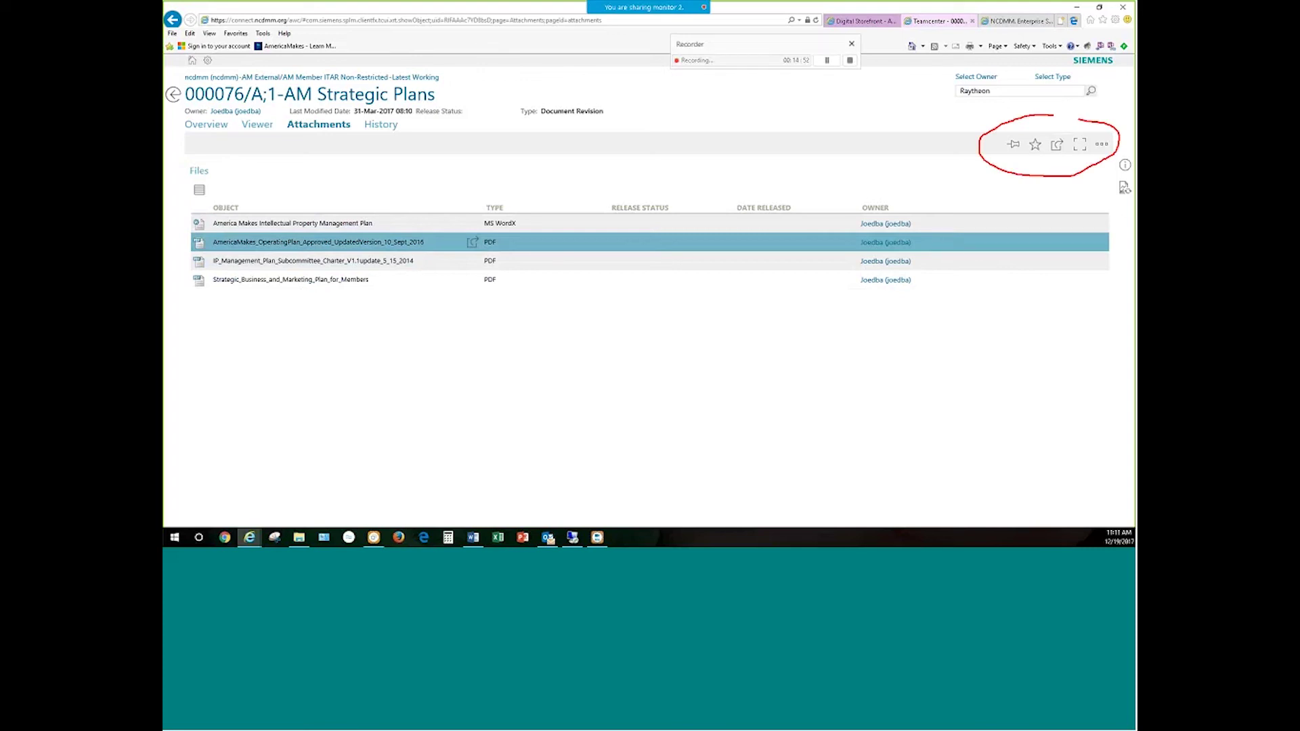
pyautogui.moveTo(1056, 134)
pyautogui.mouseDown()
pyautogui.moveTo(1049, 157)
pyautogui.moveTo(1062, 130)
pyautogui.mouseUp()
pyautogui.press('Escape')
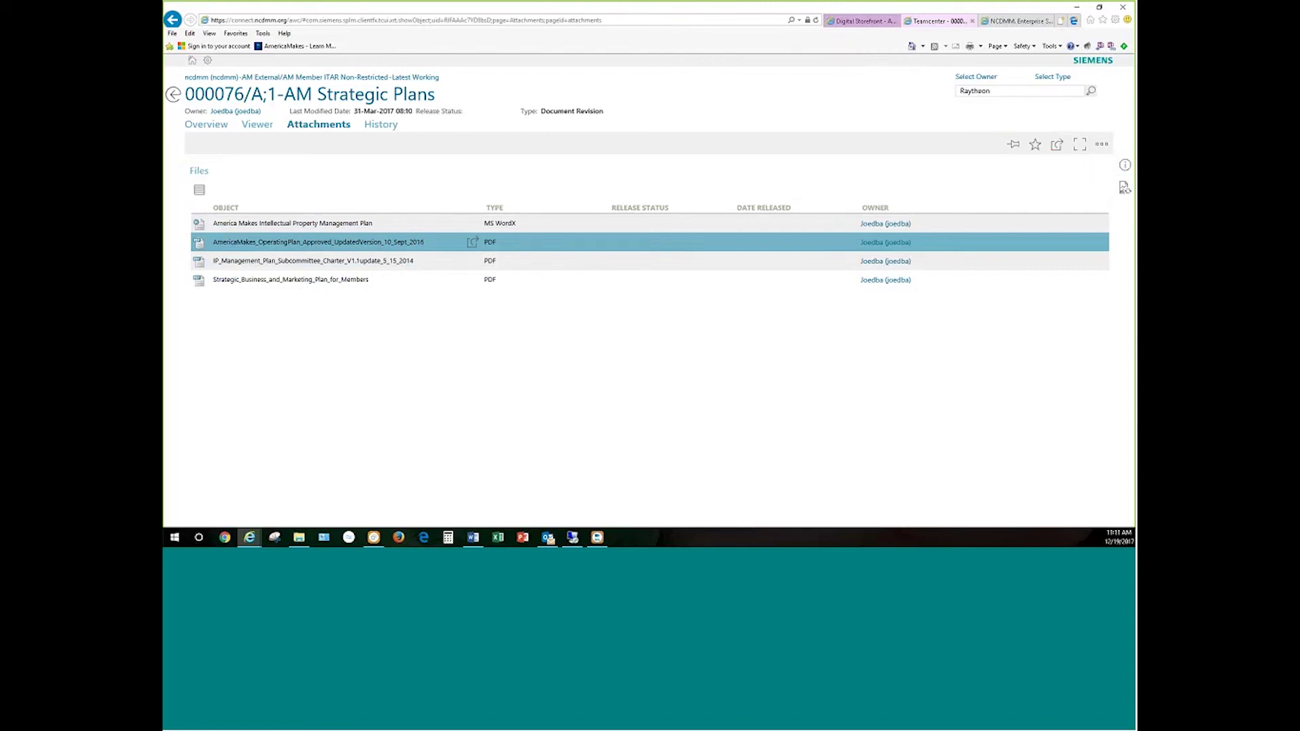
pyautogui.click(1057, 151)
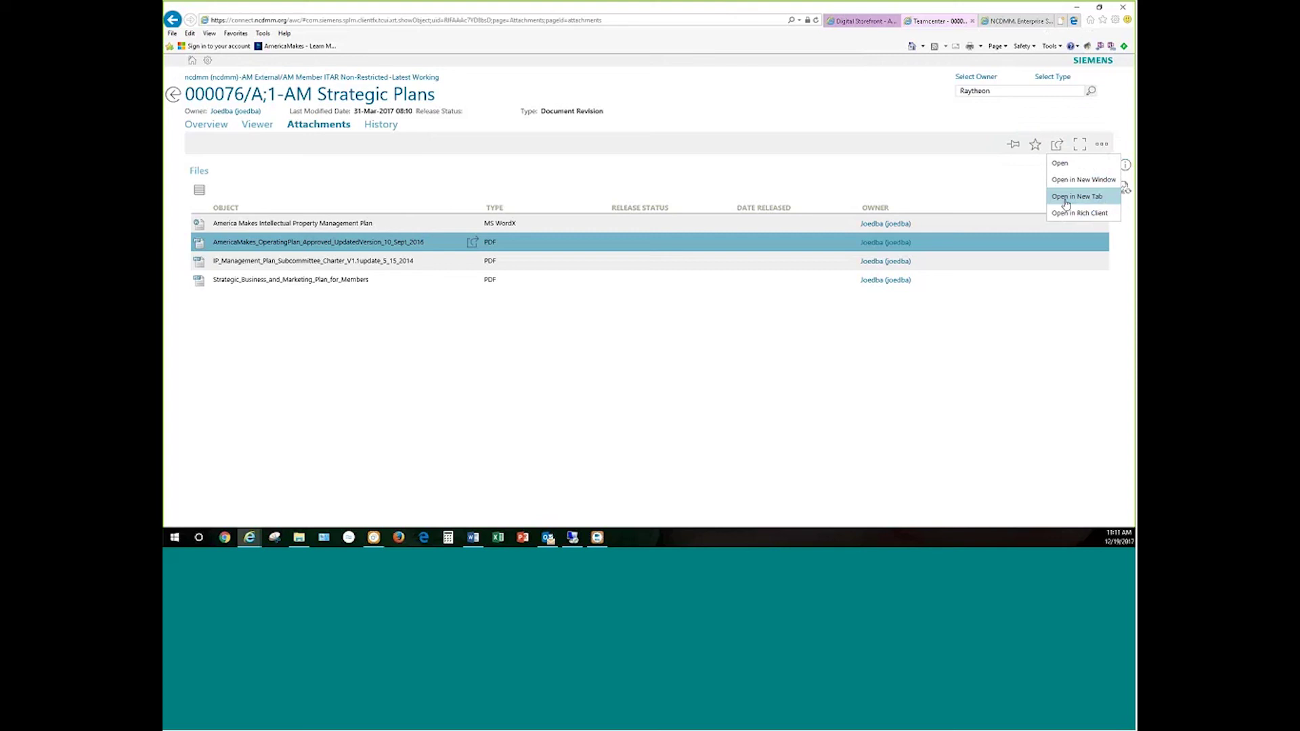
pyautogui.click(474, 243)
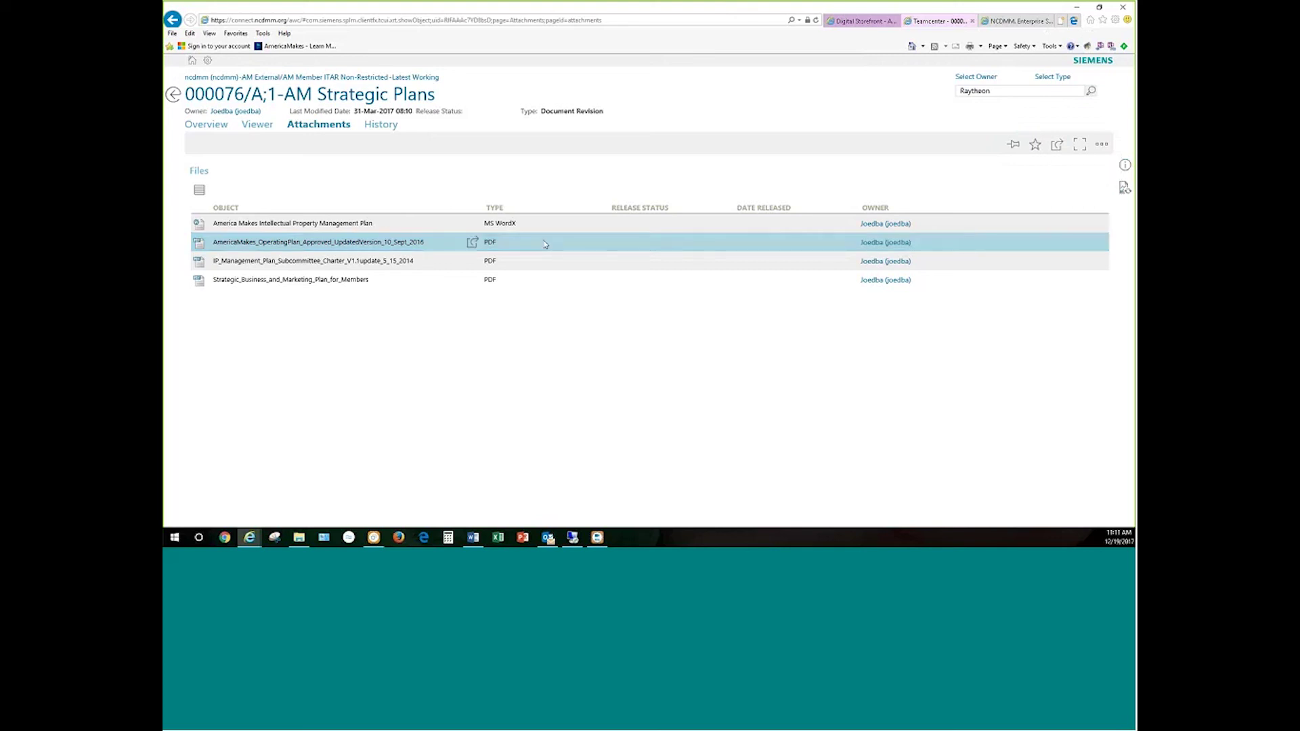
# Download the AmericaMakes_OperatingPlan_Approved_UpdatedVersion_10_Sept_2016 PDF from the attachments and open it directly without saving.
pyautogui.click(474, 223)
pyautogui.click(474, 261)
pyautogui.click(466, 246)
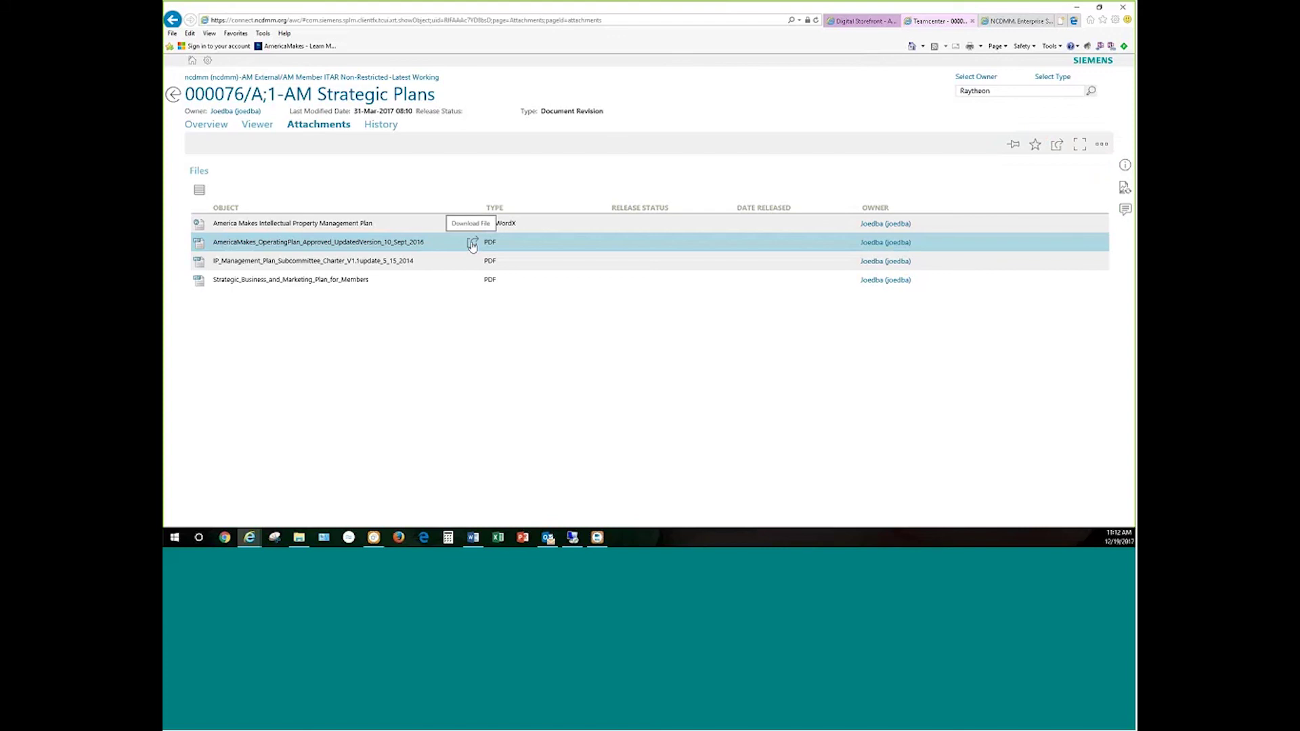
pyautogui.click(472, 243)
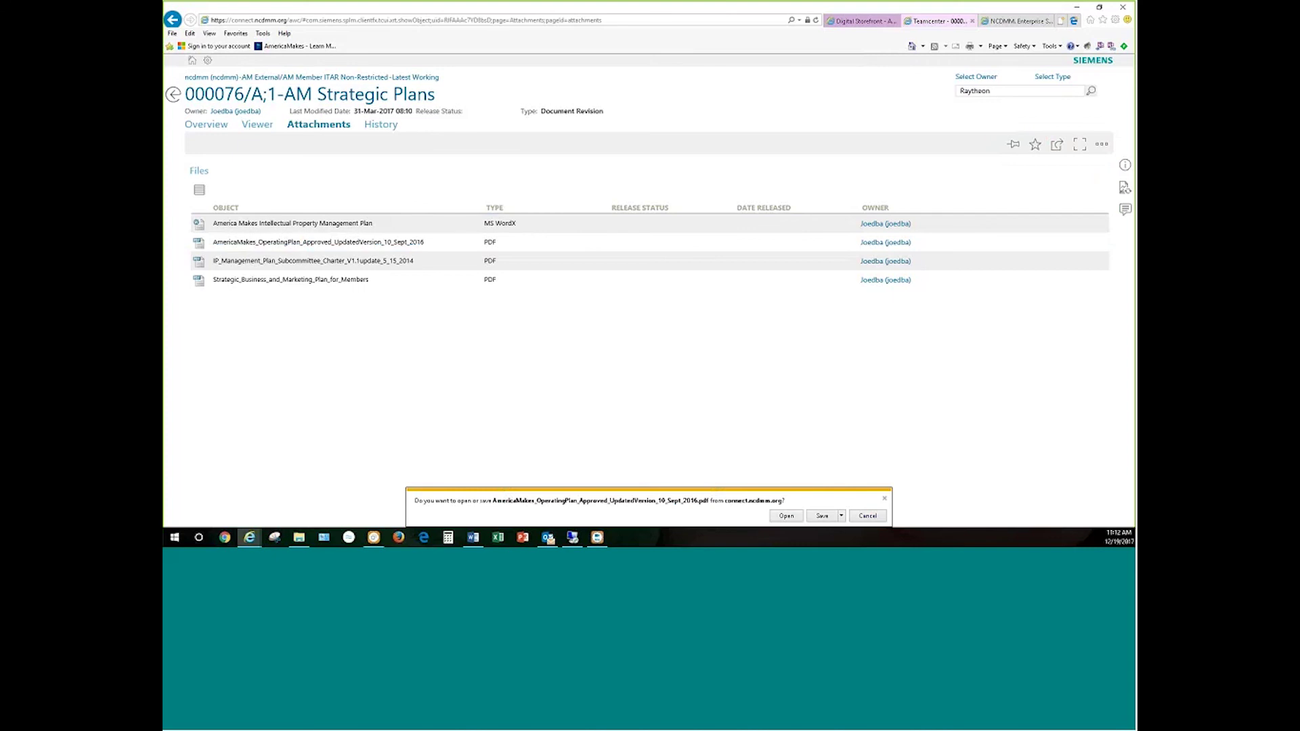
pyautogui.moveTo(464, 451)
pyautogui.mouseDown()
pyautogui.moveTo(433, 530)
pyautogui.moveTo(789, 520)
pyautogui.moveTo(800, 464)
pyautogui.mouseUp()
pyautogui.click(786, 516)
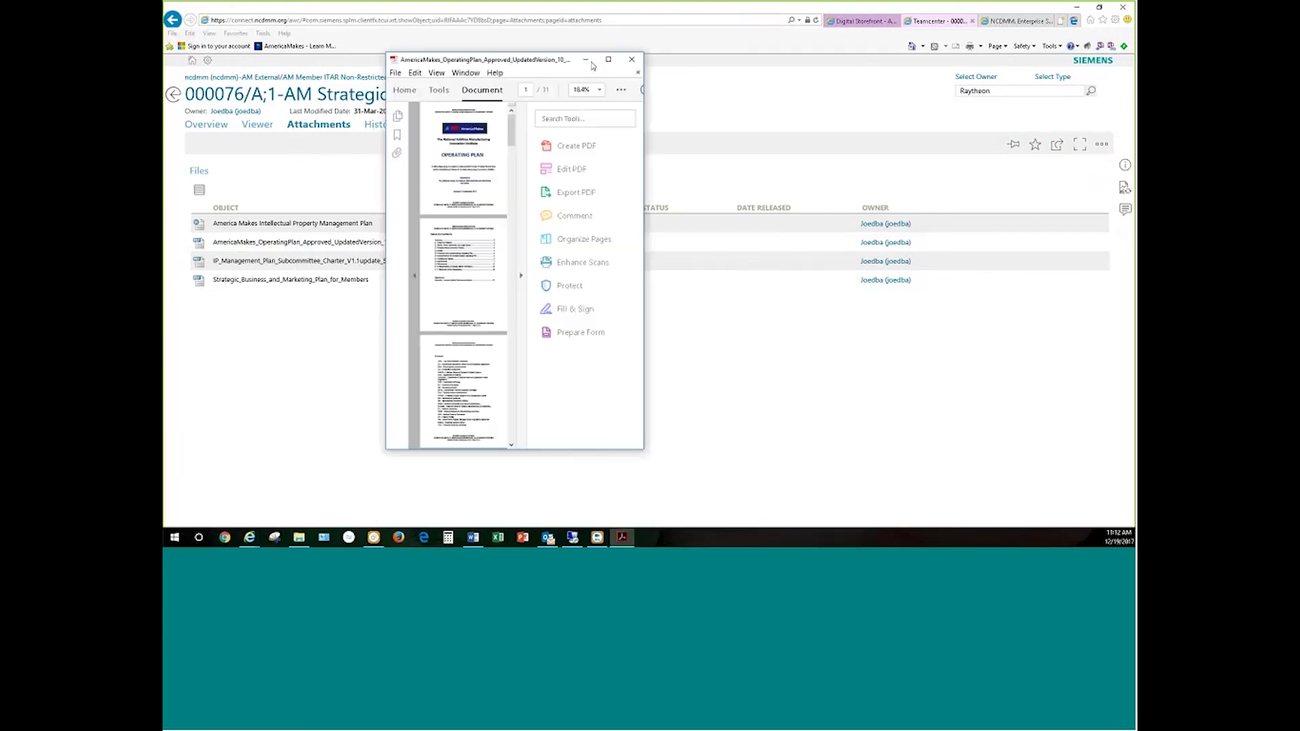
# Maximize the operating plan PDF, skim its opening pages and close it.
pyautogui.click(608, 60)
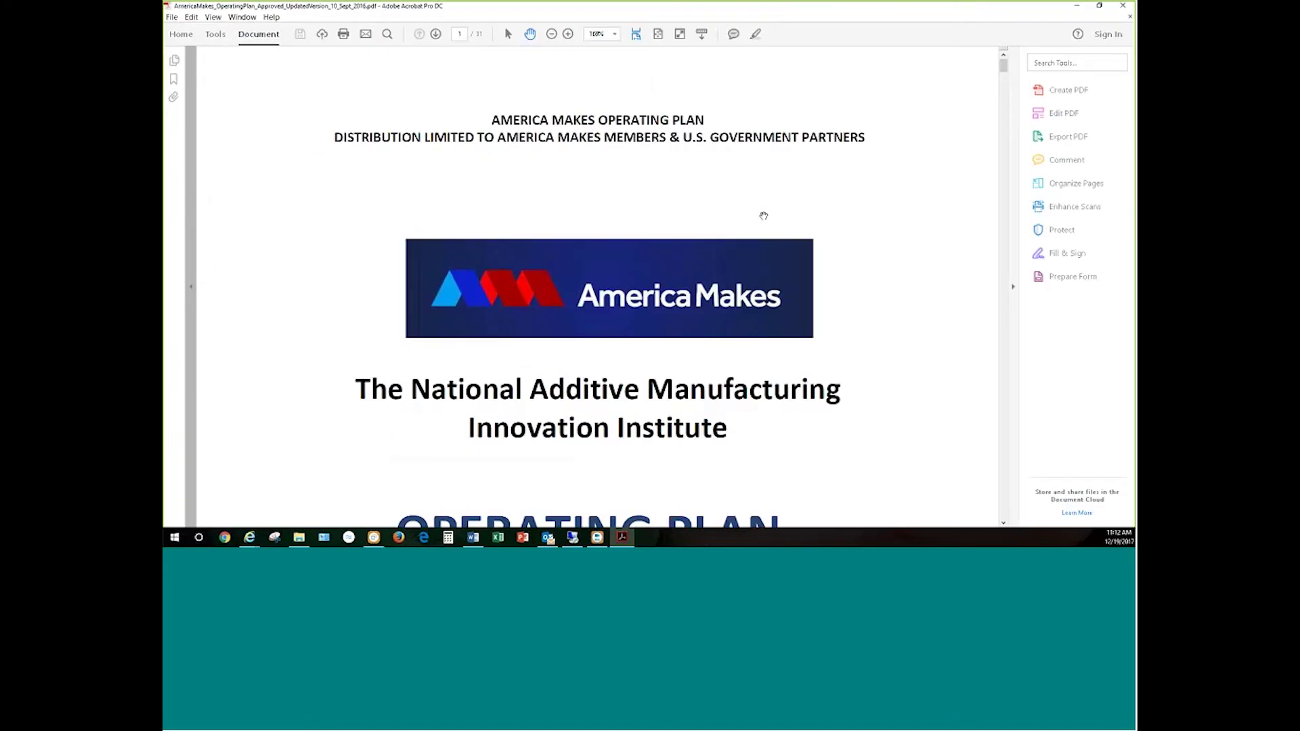
pyautogui.moveTo(1004, 65); pyautogui.dragTo(1015, 114)
pyautogui.click(1123, 5)
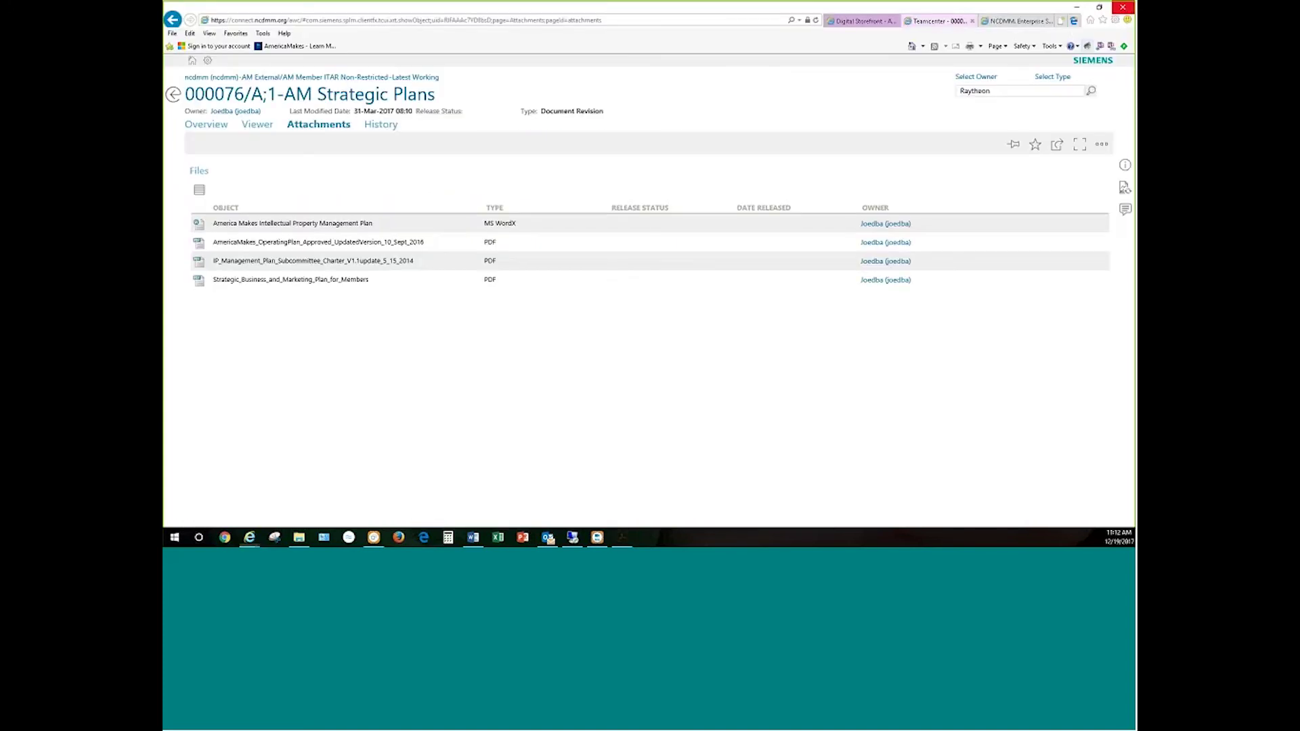
# Go over the remaining strategic plan attachments and return to the Digital Storefront home page.
pyautogui.click(291, 280)
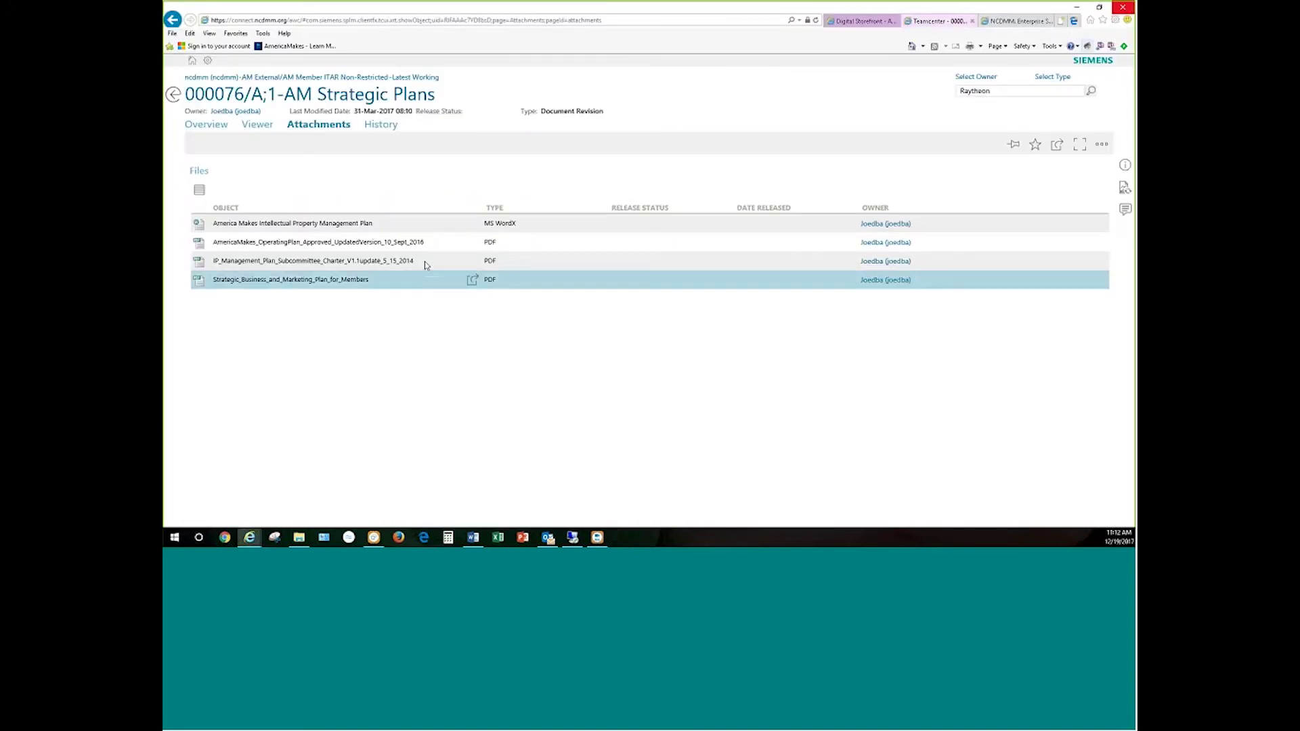
pyautogui.keyDown('ctrl'); pyautogui.click(413, 242); pyautogui.keyUp('ctrl')
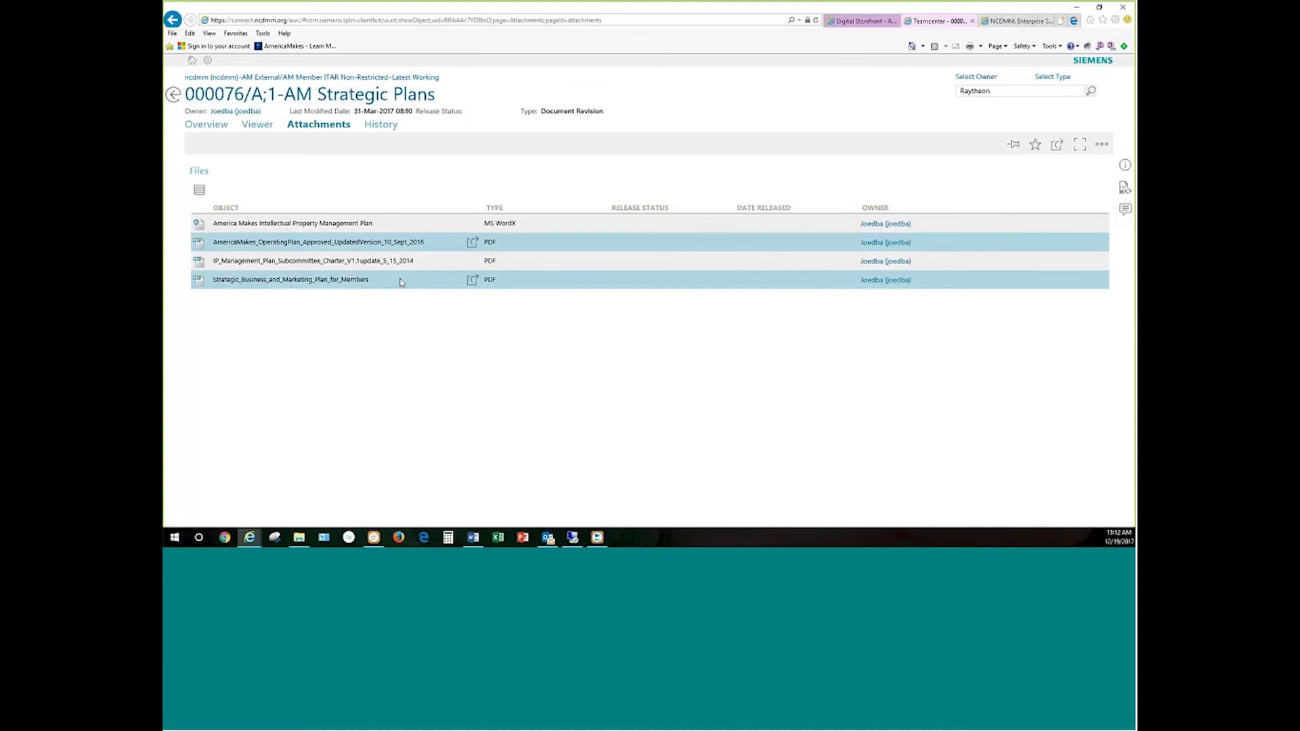
pyautogui.click(338, 223)
pyautogui.click(338, 223)
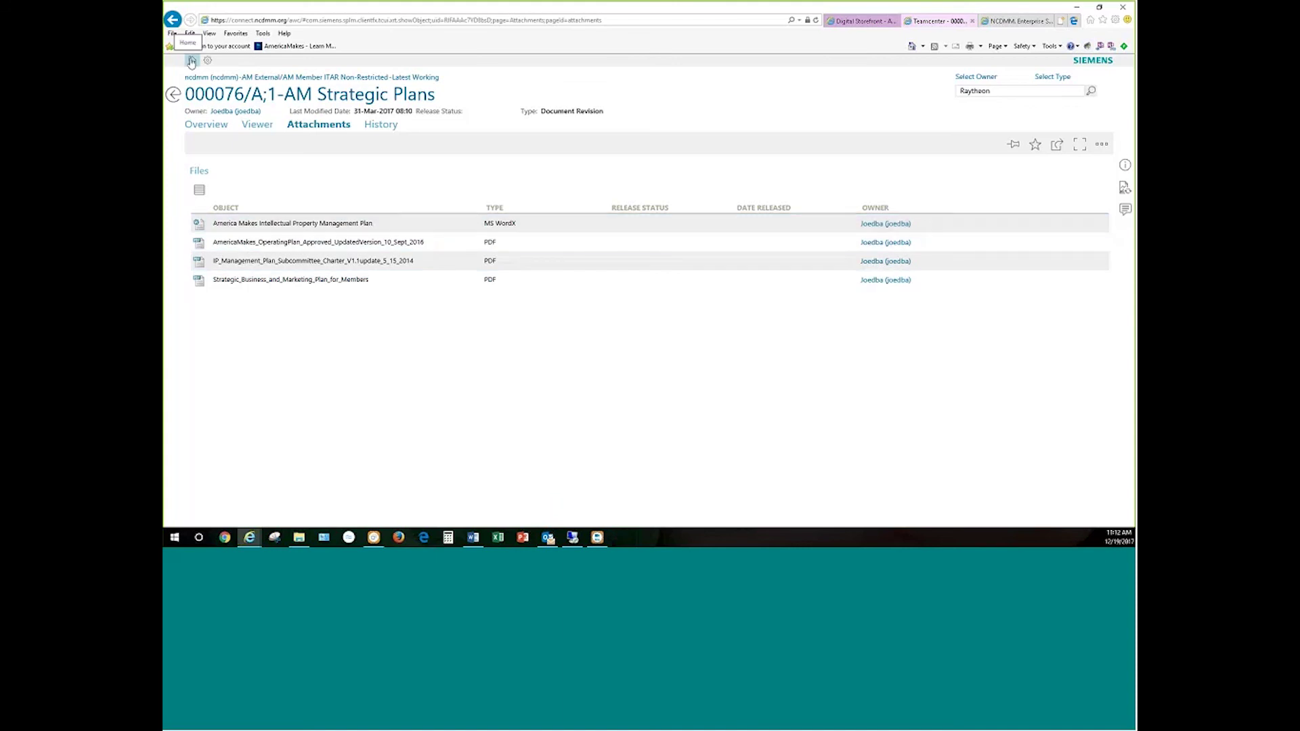
pyautogui.click(192, 61)
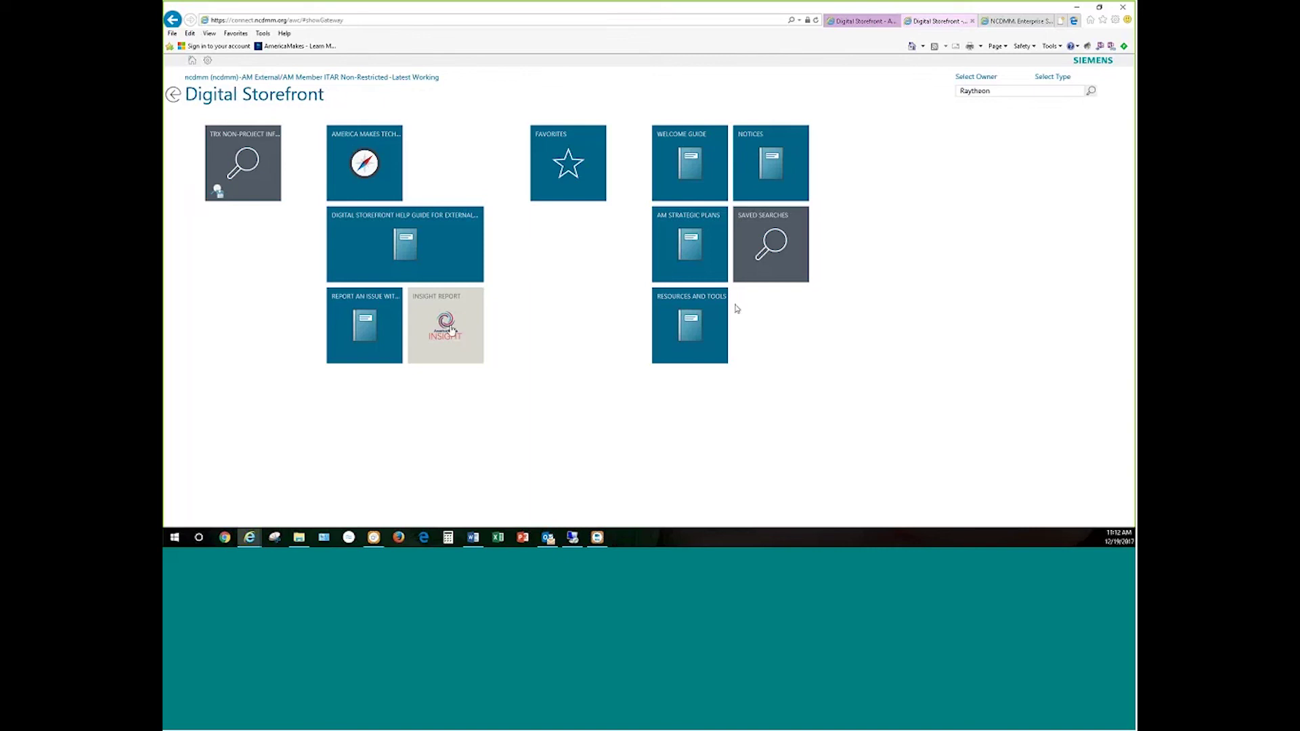
# Search for * with the type set to Project Revision, and browse the list of projects.
pyautogui.click(1061, 81)
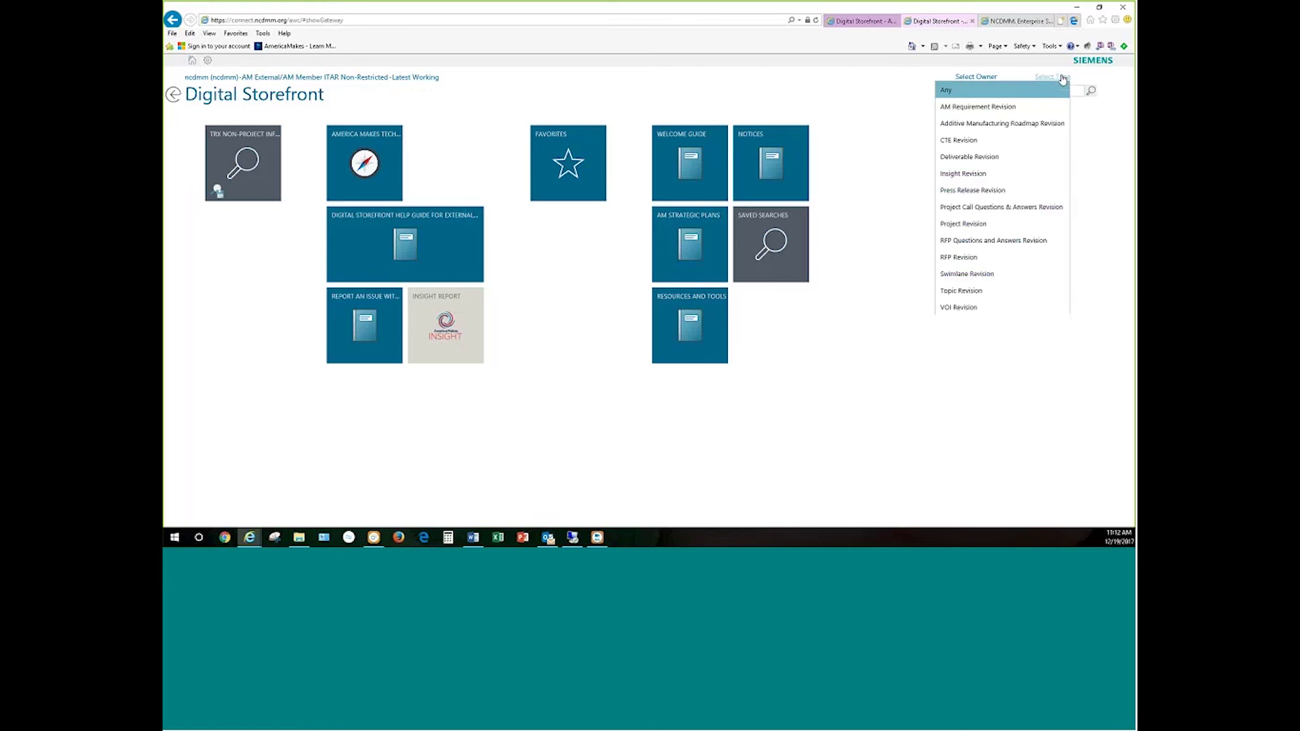
pyautogui.click(963, 225)
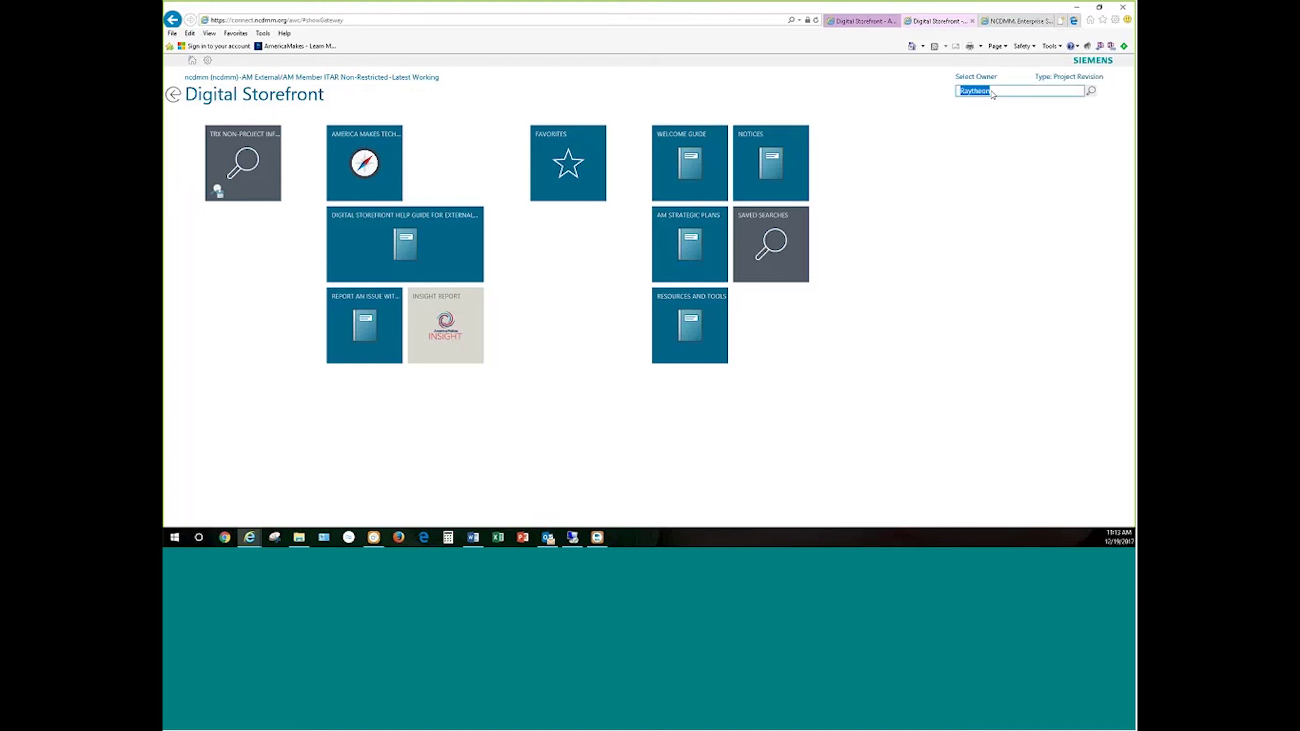
pyautogui.write('*')
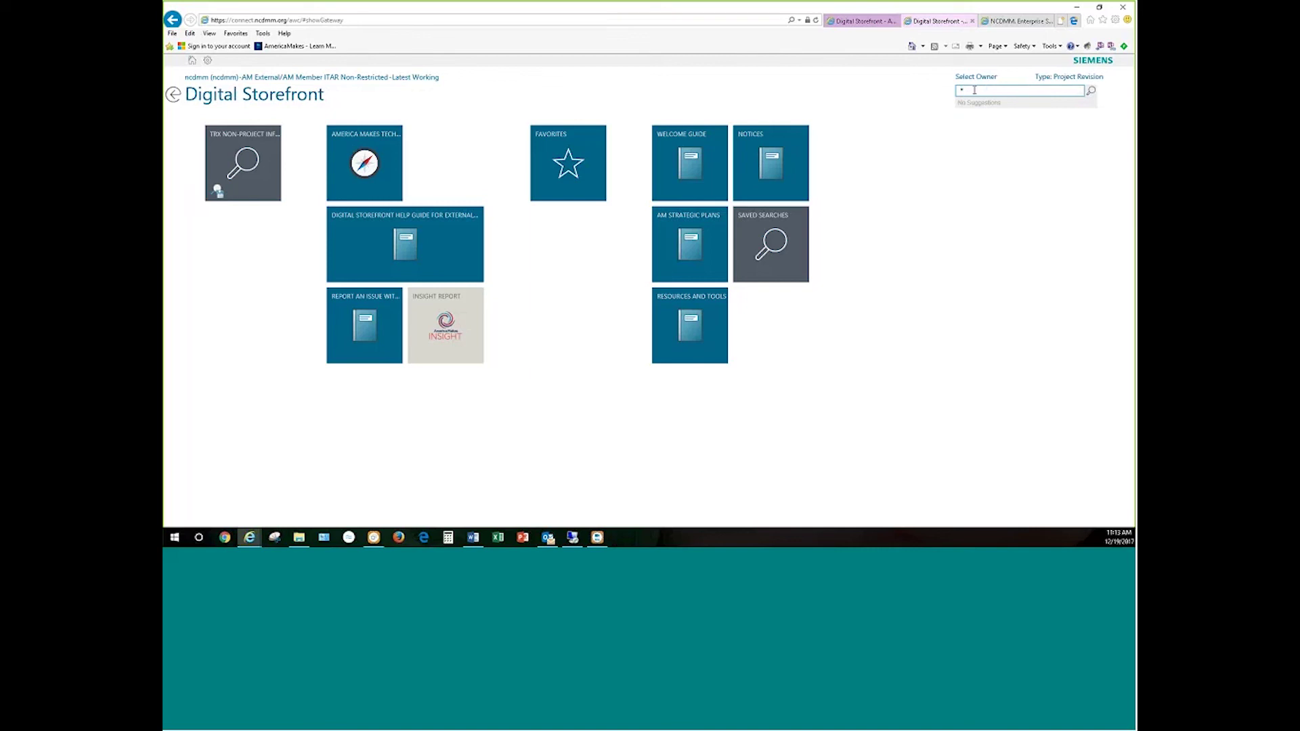
pyautogui.click(1091, 92)
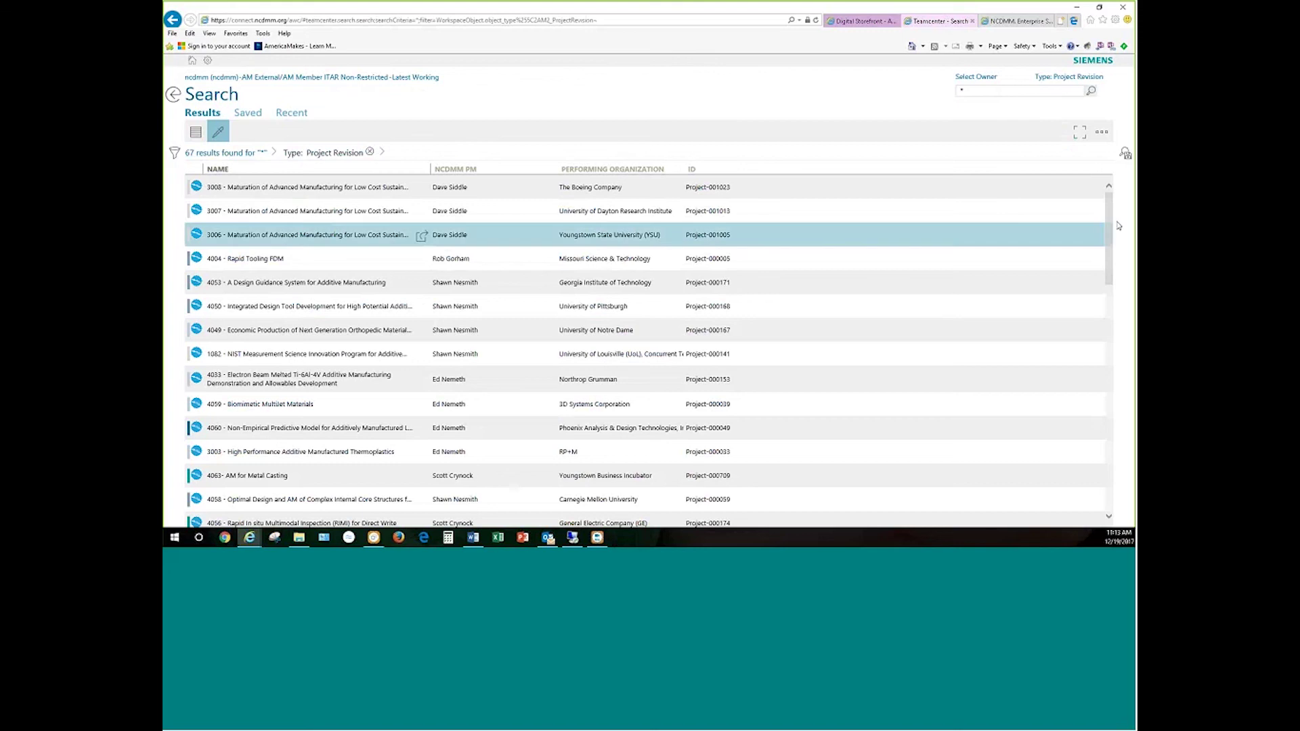
pyautogui.scroll(-3, 1110, 268)
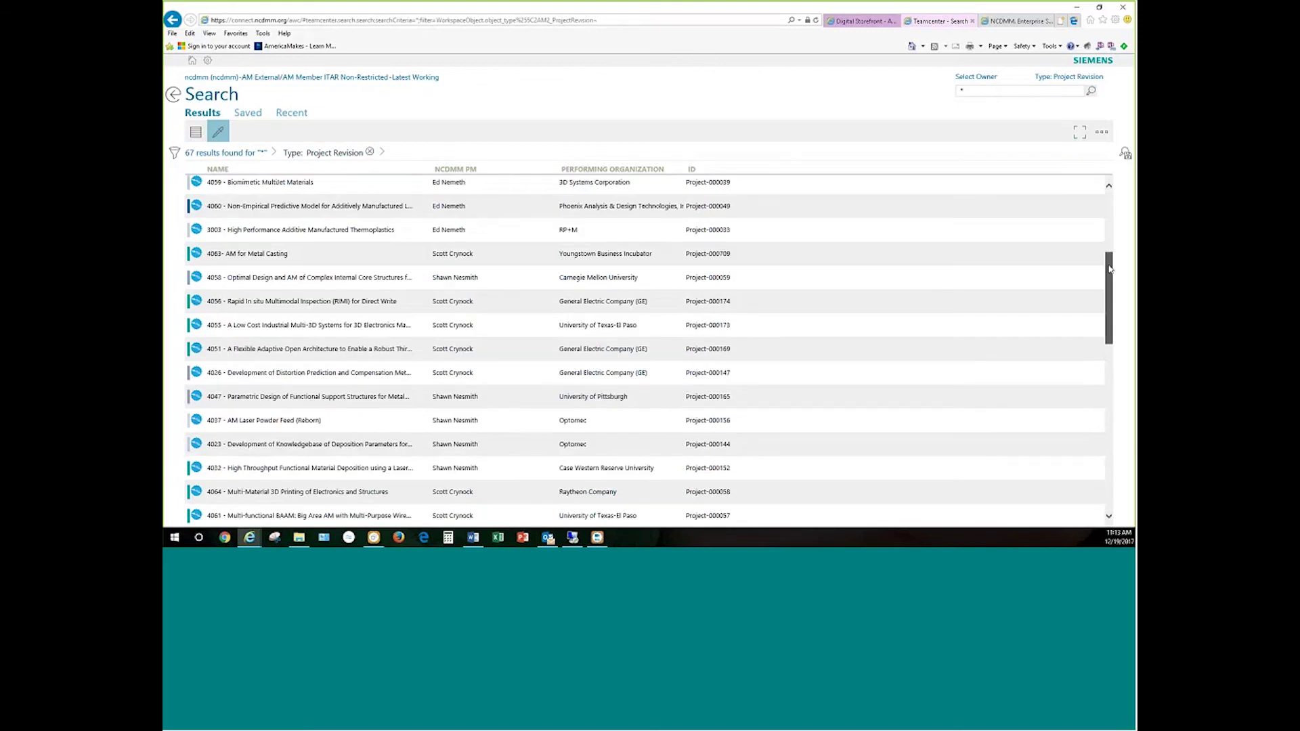
pyautogui.scroll(-2, 1110, 269)
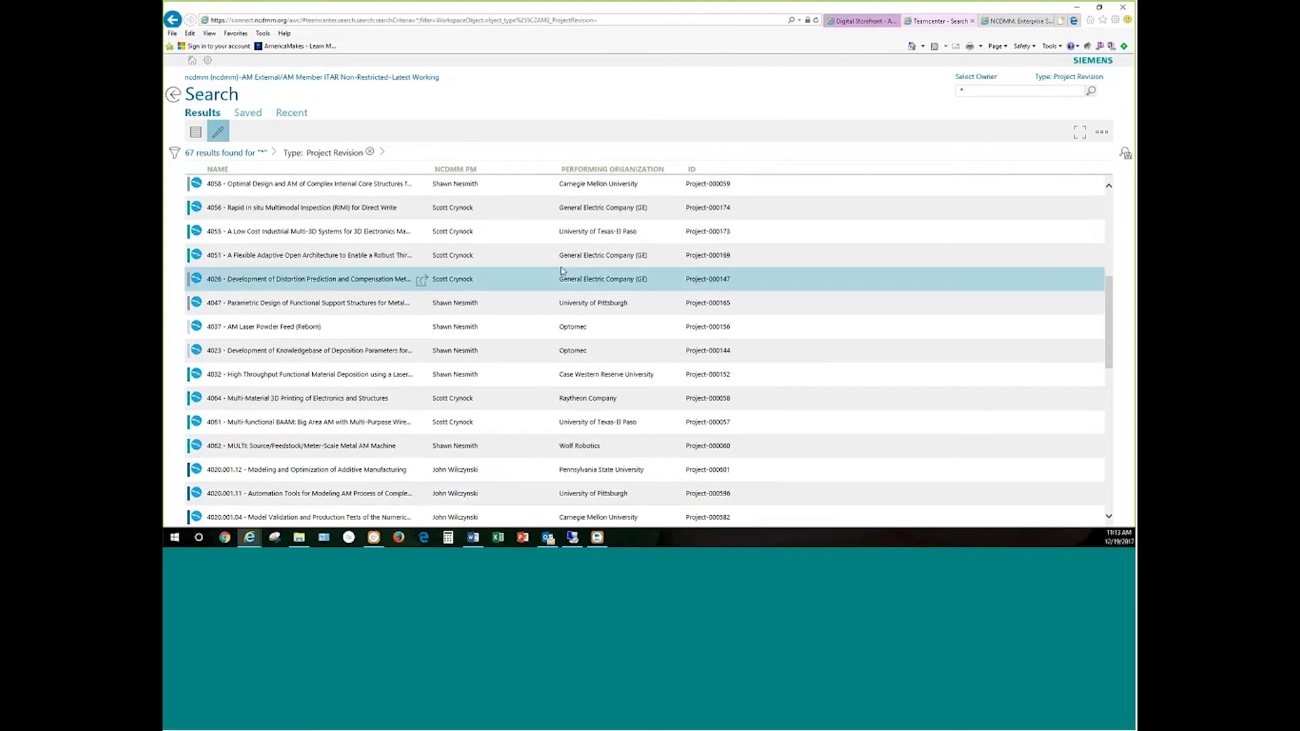
pyautogui.click(486, 188)
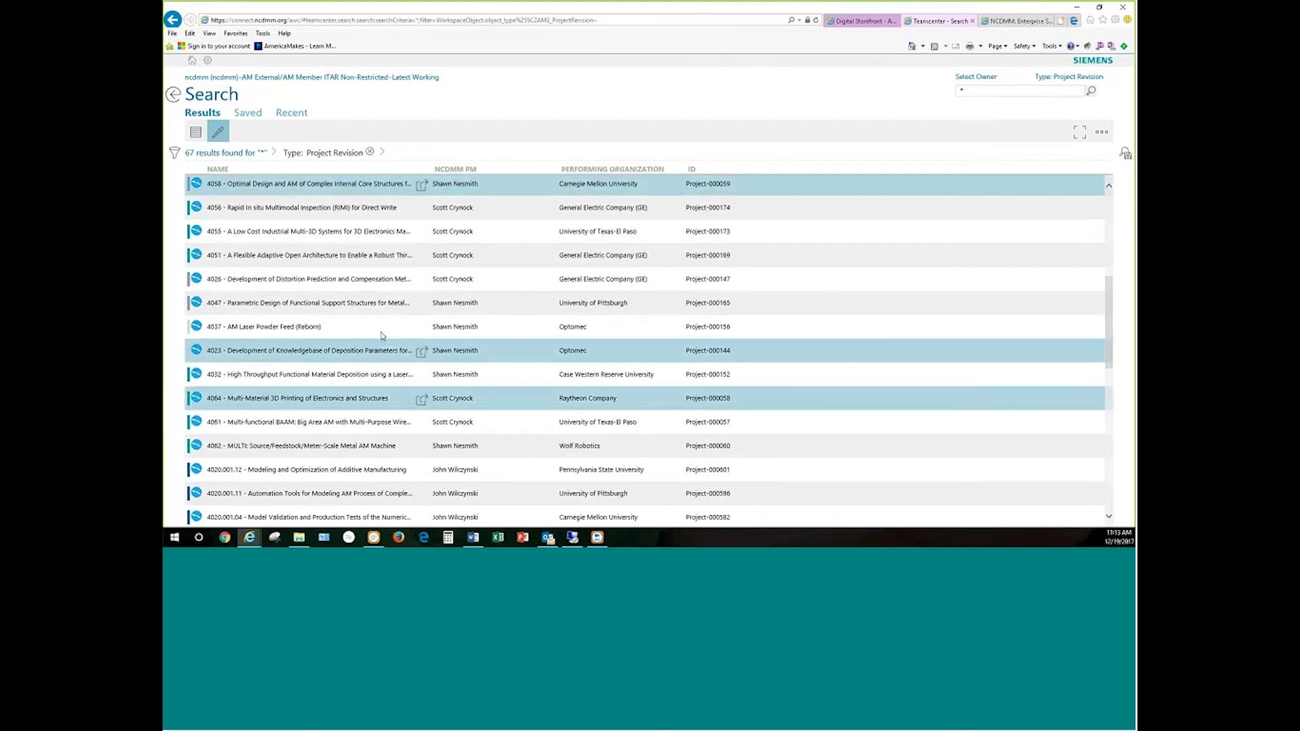
# View the project results by swimlane in the List with Summary layout, and switch back to the Table layout.
pyautogui.click(197, 133)
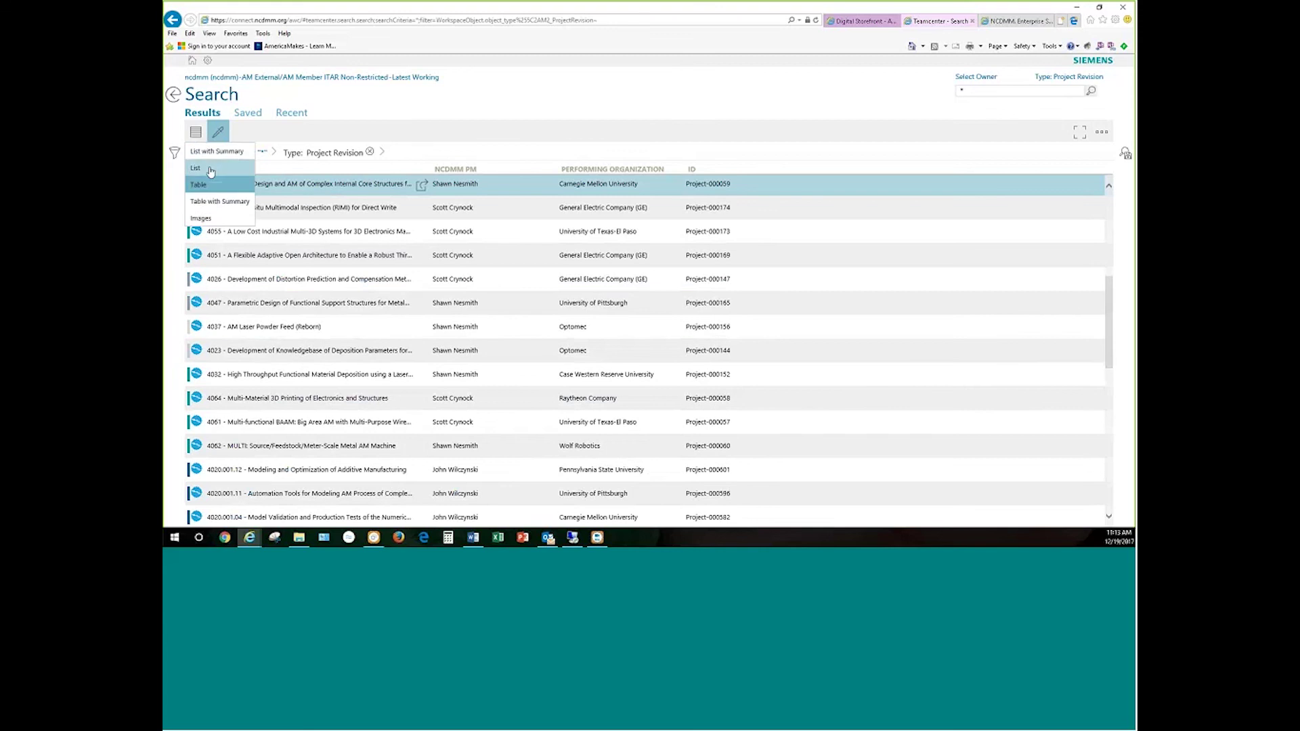
pyautogui.click(210, 172)
pyautogui.click(196, 132)
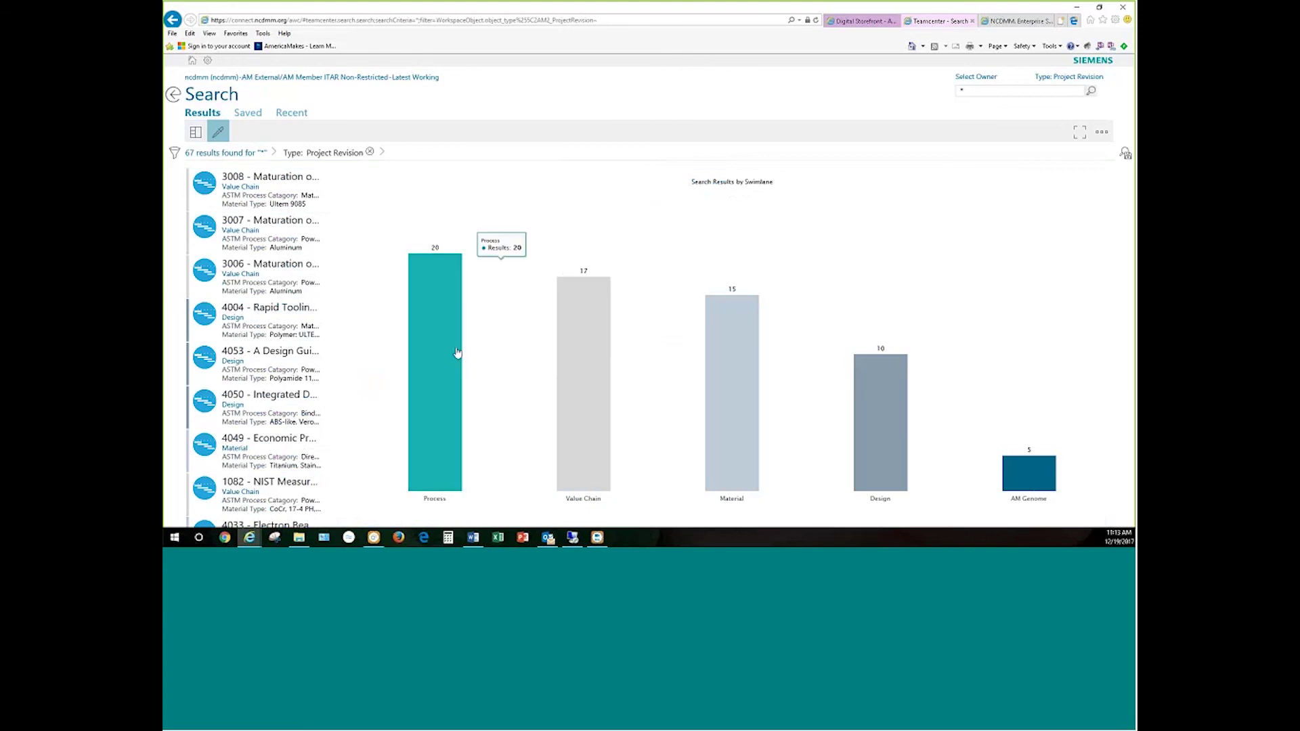
pyautogui.click(199, 137)
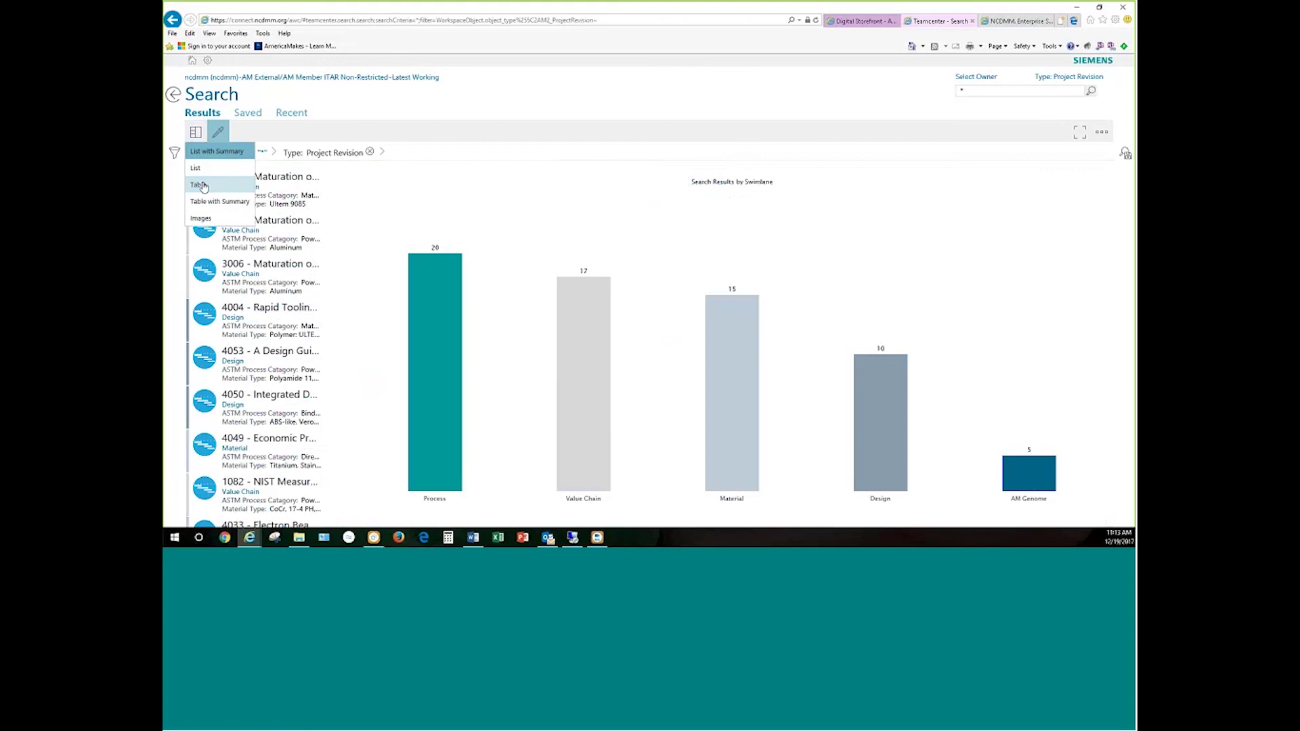
pyautogui.click(207, 180)
pyautogui.press('Down')
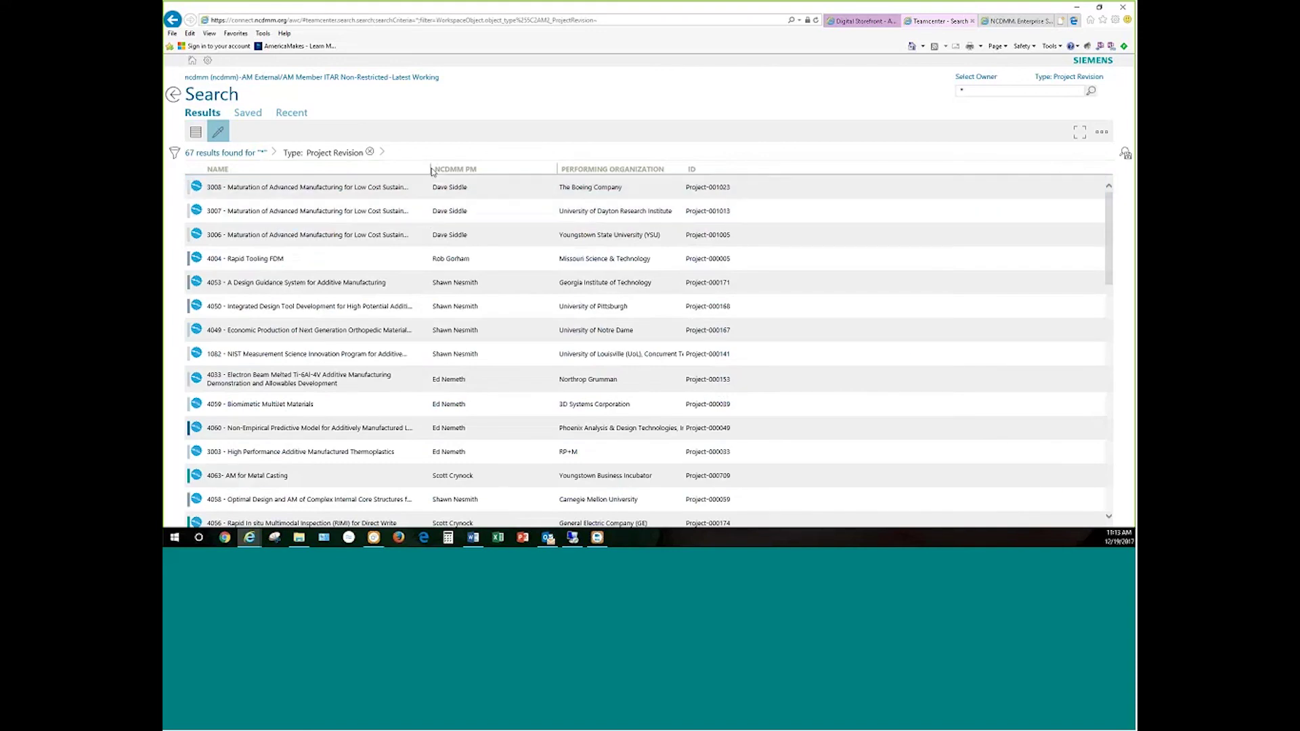
# Widen the Name column to show the full project titles, and review the project managers and performing organizations.
pyautogui.moveTo(430, 170); pyautogui.dragTo(508, 178)
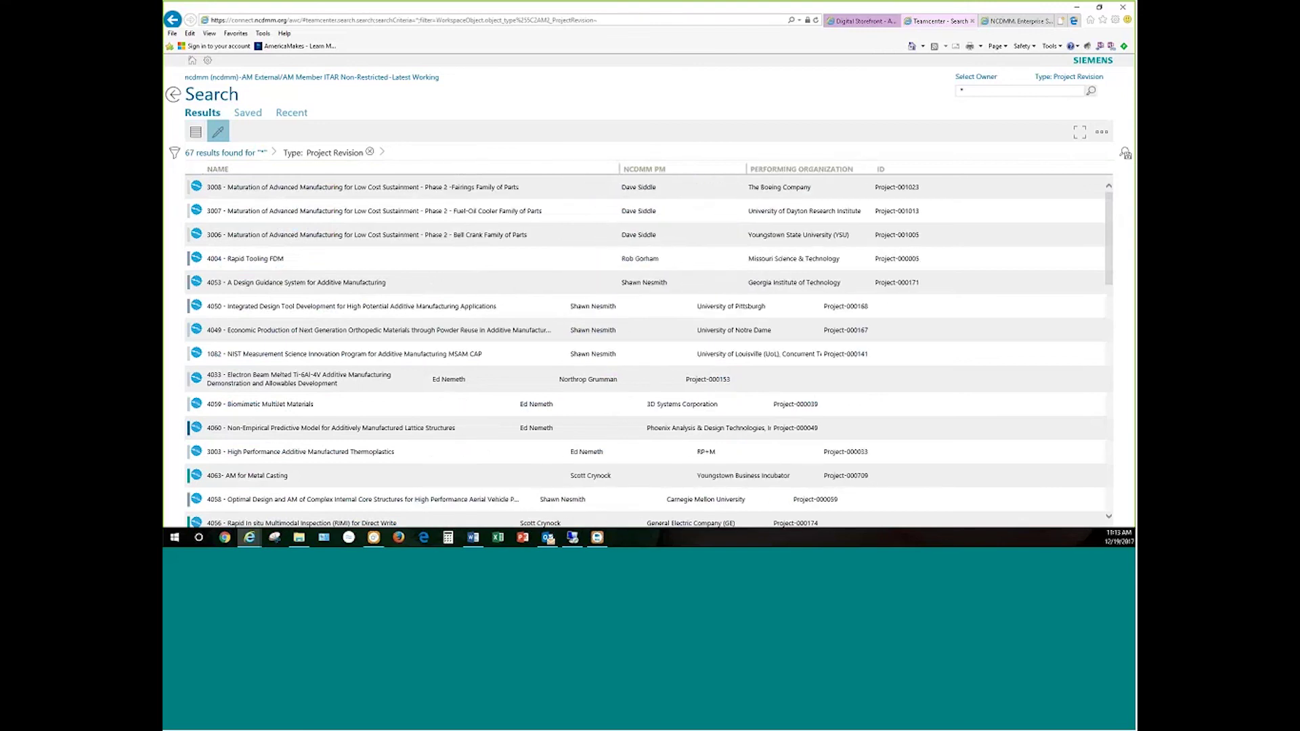
pyautogui.click(571, 379)
pyautogui.click(452, 193)
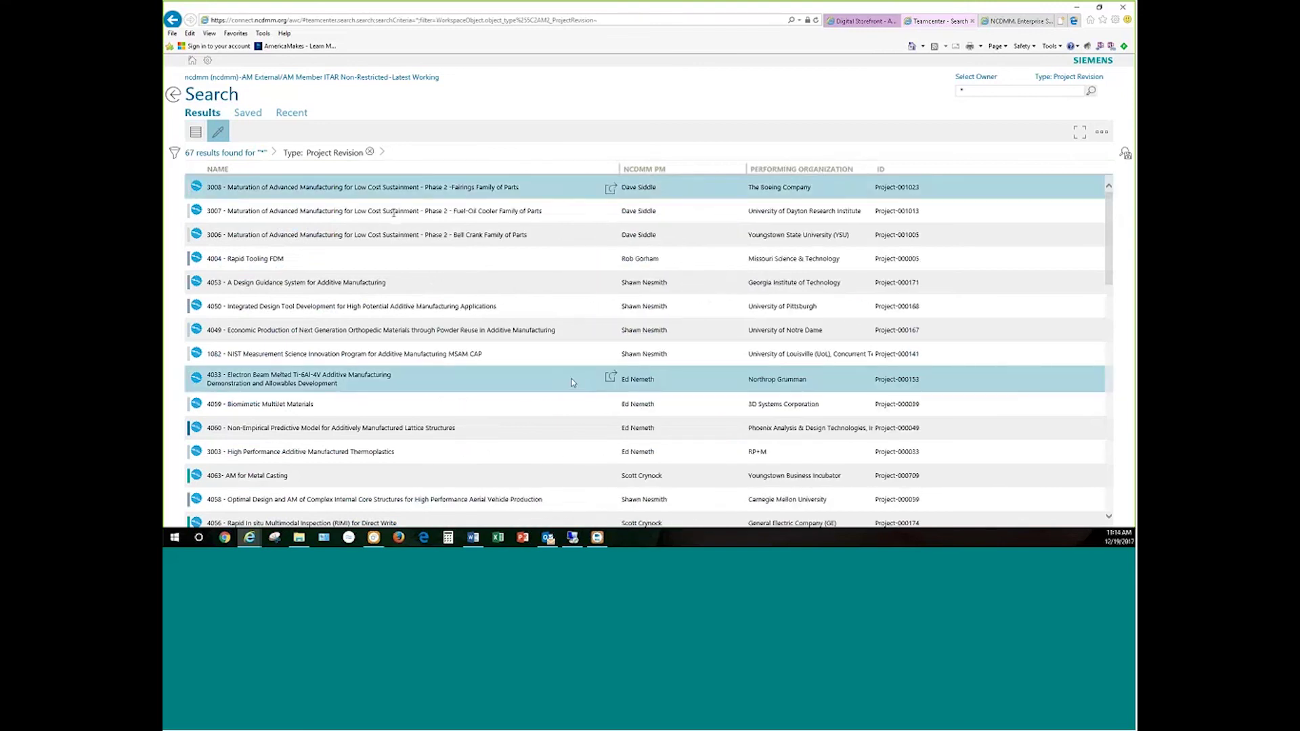
pyautogui.click(465, 261)
pyautogui.click(650, 210)
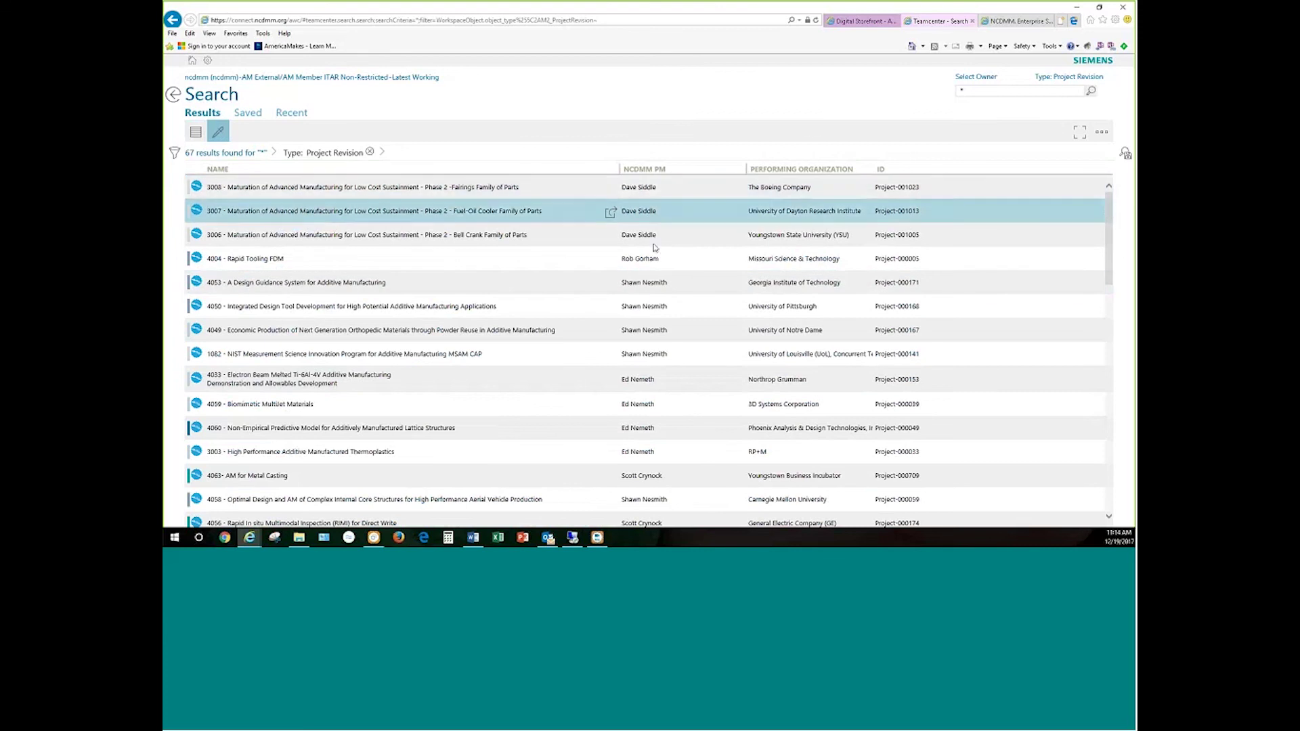
pyautogui.click(657, 283)
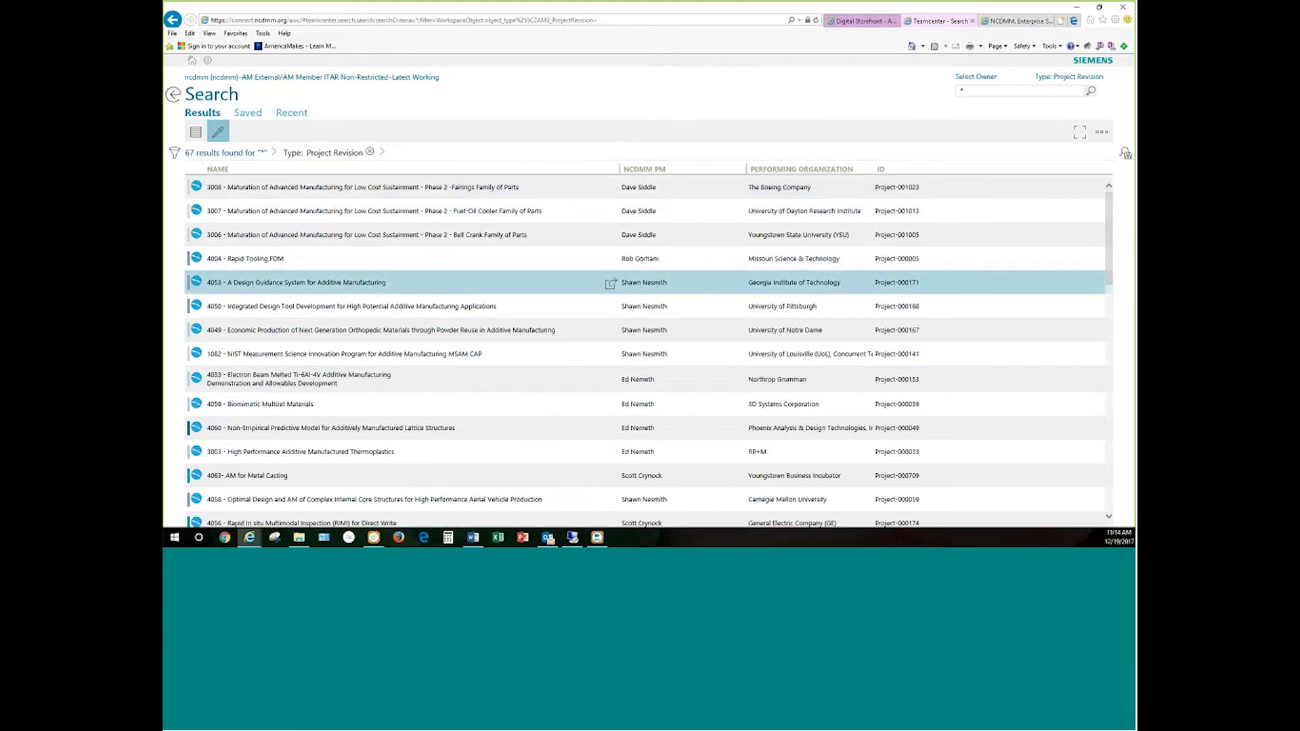
pyautogui.click(808, 285)
pyautogui.click(650, 404)
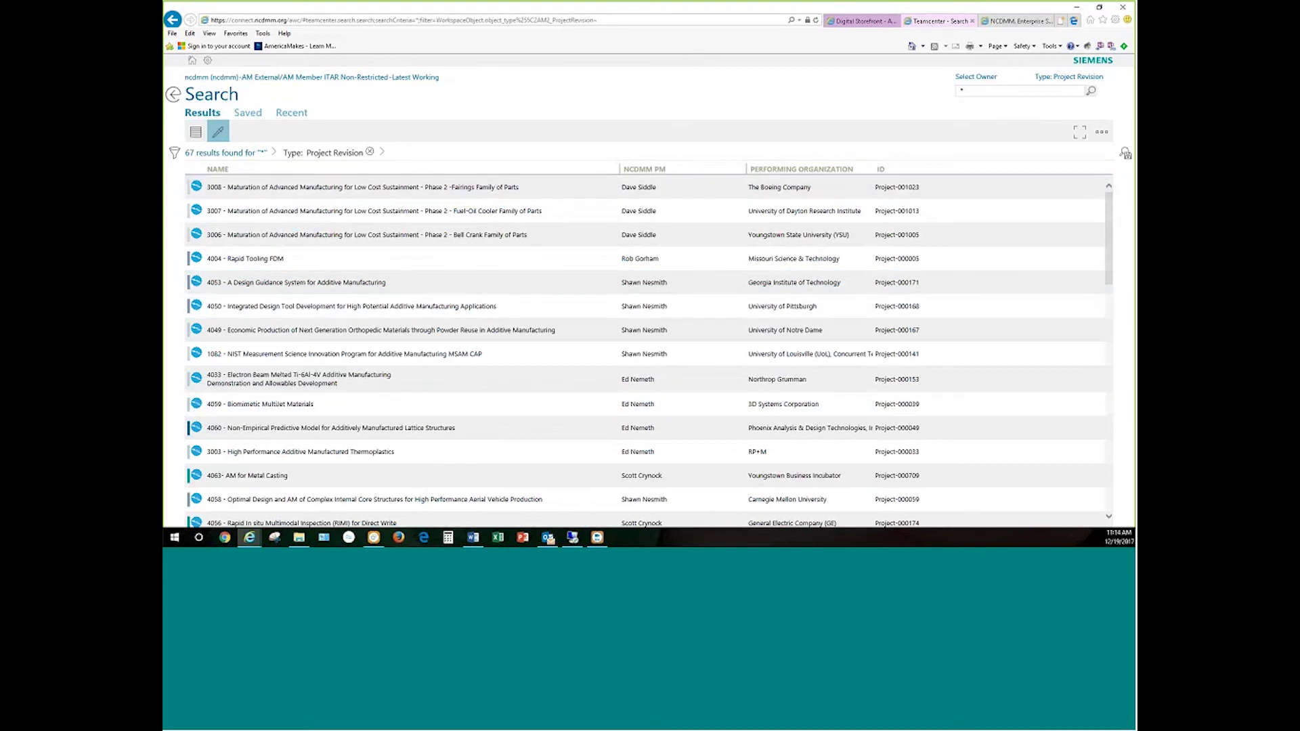
pyautogui.click(921, 259)
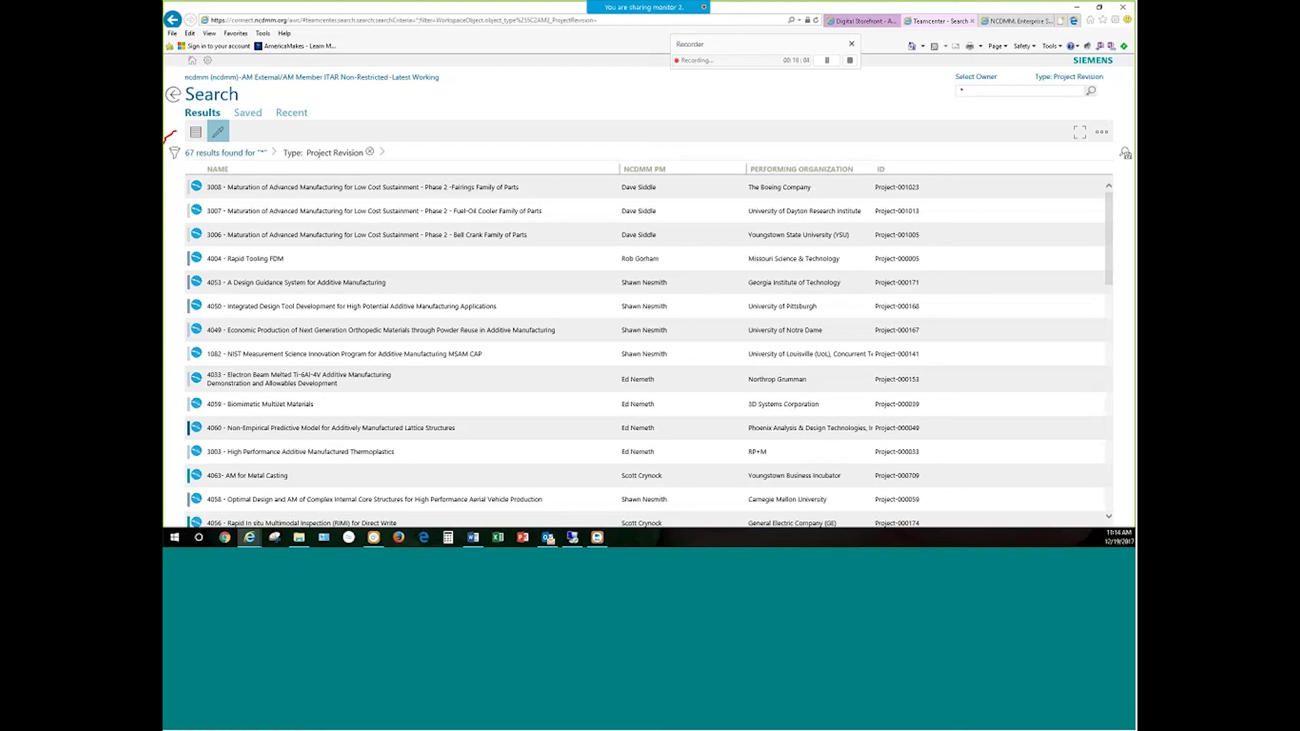
# Show the filters for the project results and examine the swimlane, release date, project call and performing organization categories.
pyautogui.moveTo(169, 135)
pyautogui.mouseDown()
pyautogui.moveTo(193, 138)
pyautogui.moveTo(180, 129)
pyautogui.mouseUp()
pyautogui.click(175, 155)
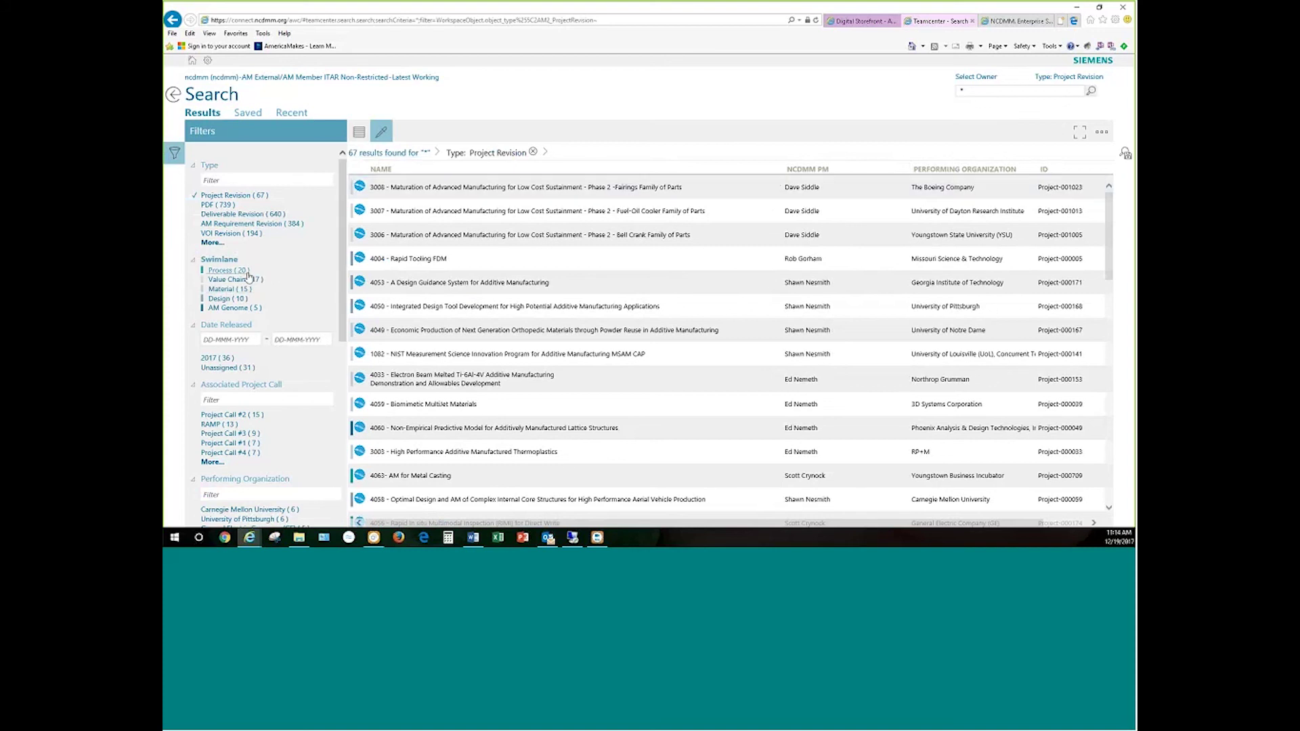
pyautogui.scroll(-3, 293, 285)
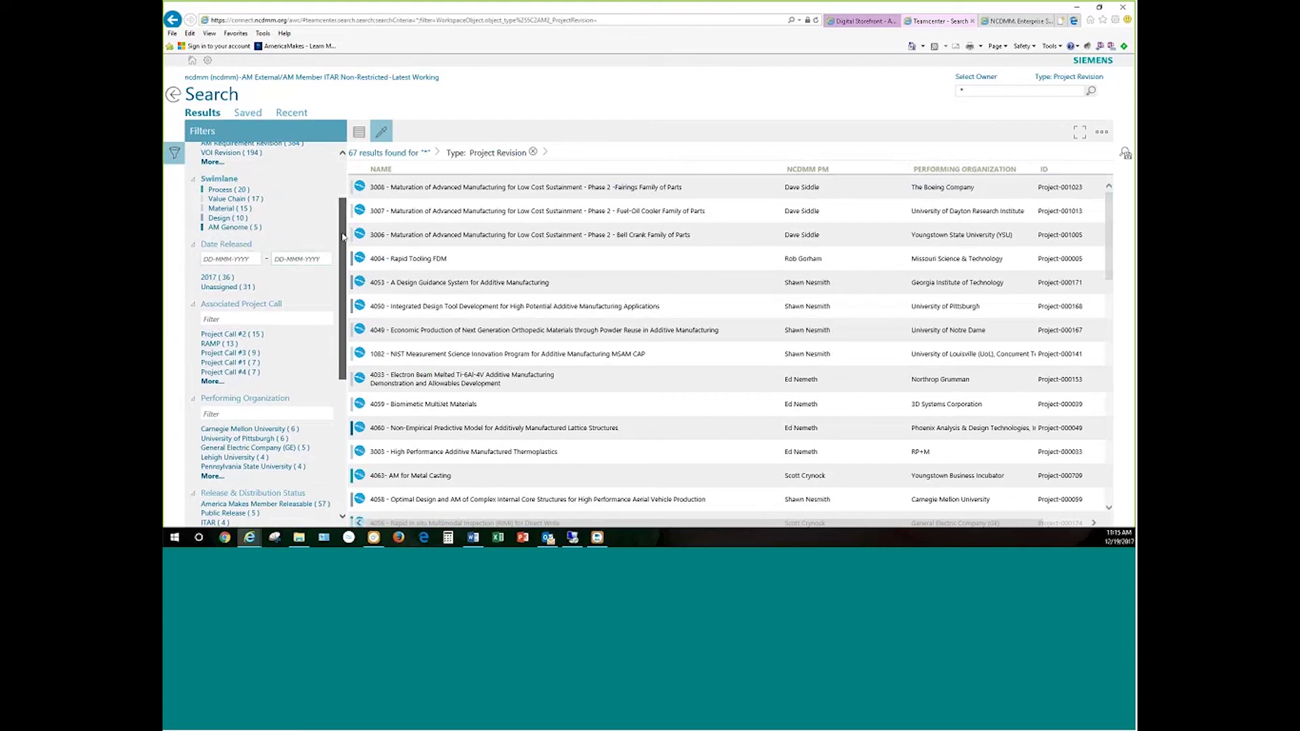
pyautogui.scroll(-2, 343, 237)
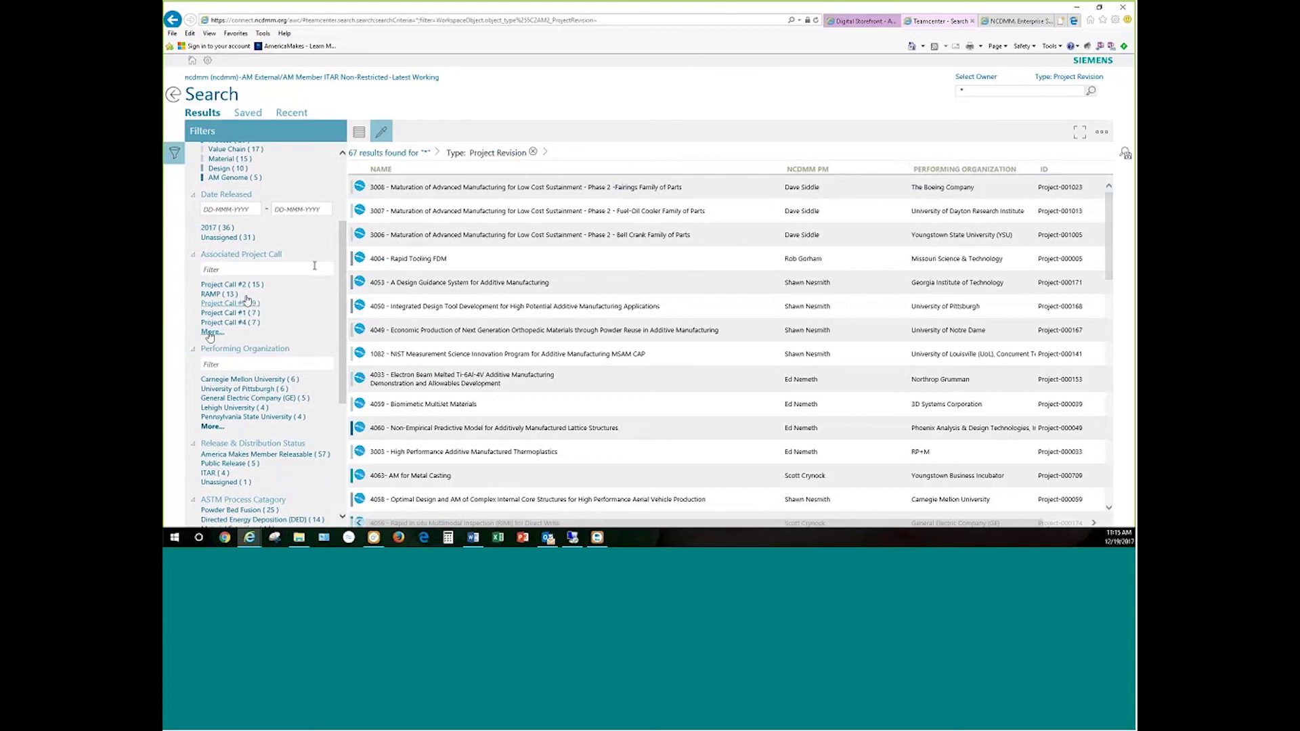
# Expand the full performing organization list in the filters and narrow the project results to Boeing.
pyautogui.scroll(-3, 333, 321)
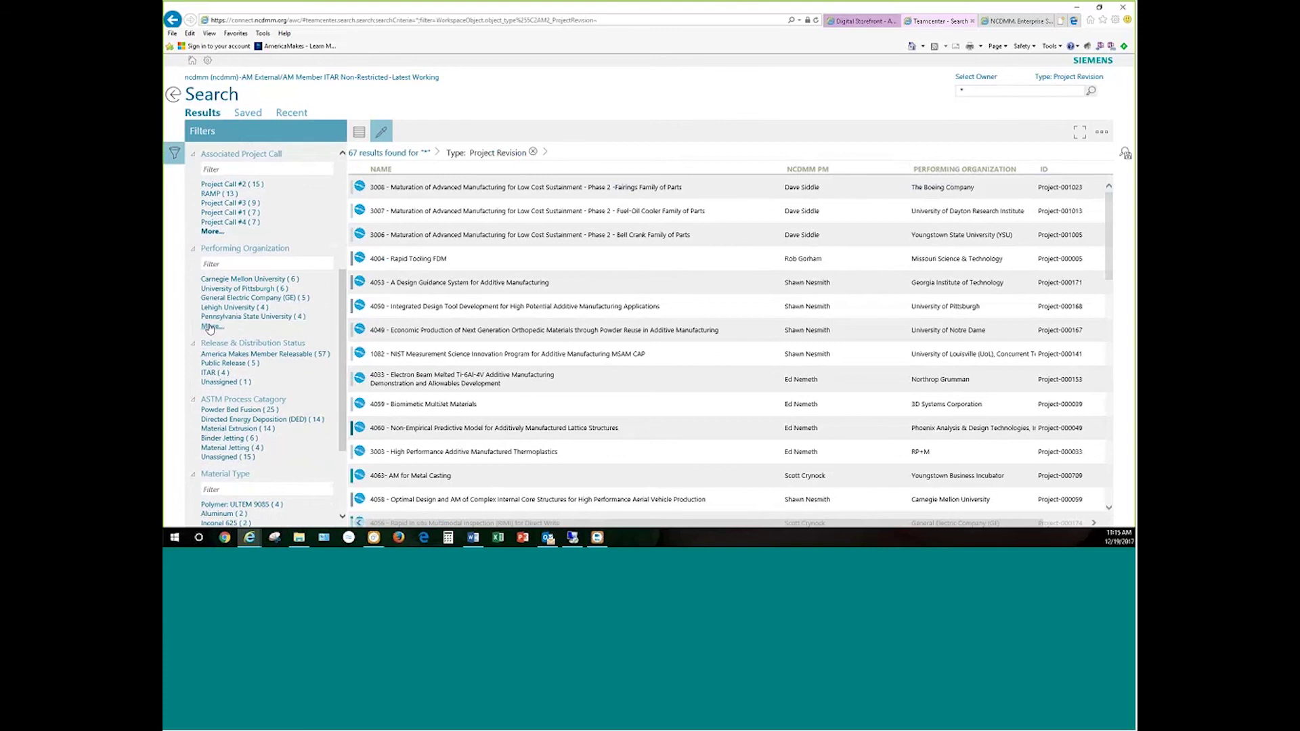
pyautogui.click(212, 327)
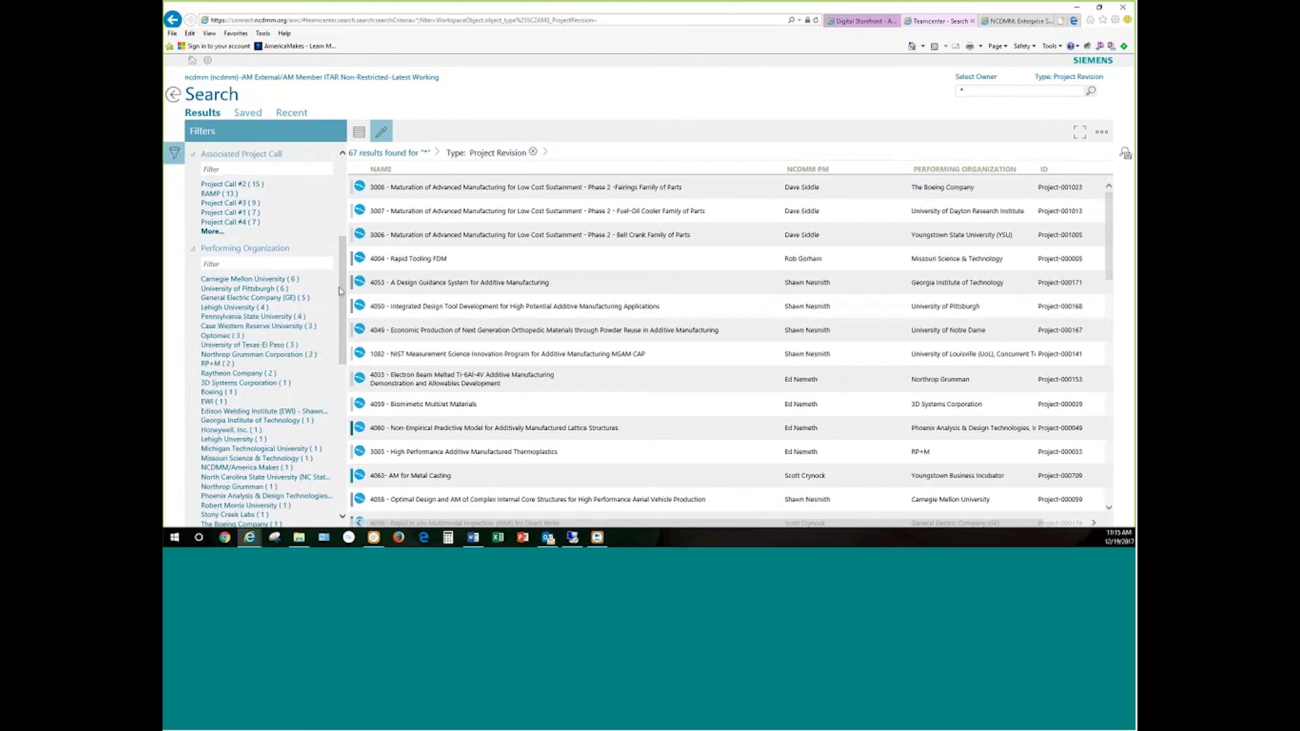
pyautogui.click(213, 393)
pyautogui.click(567, 196)
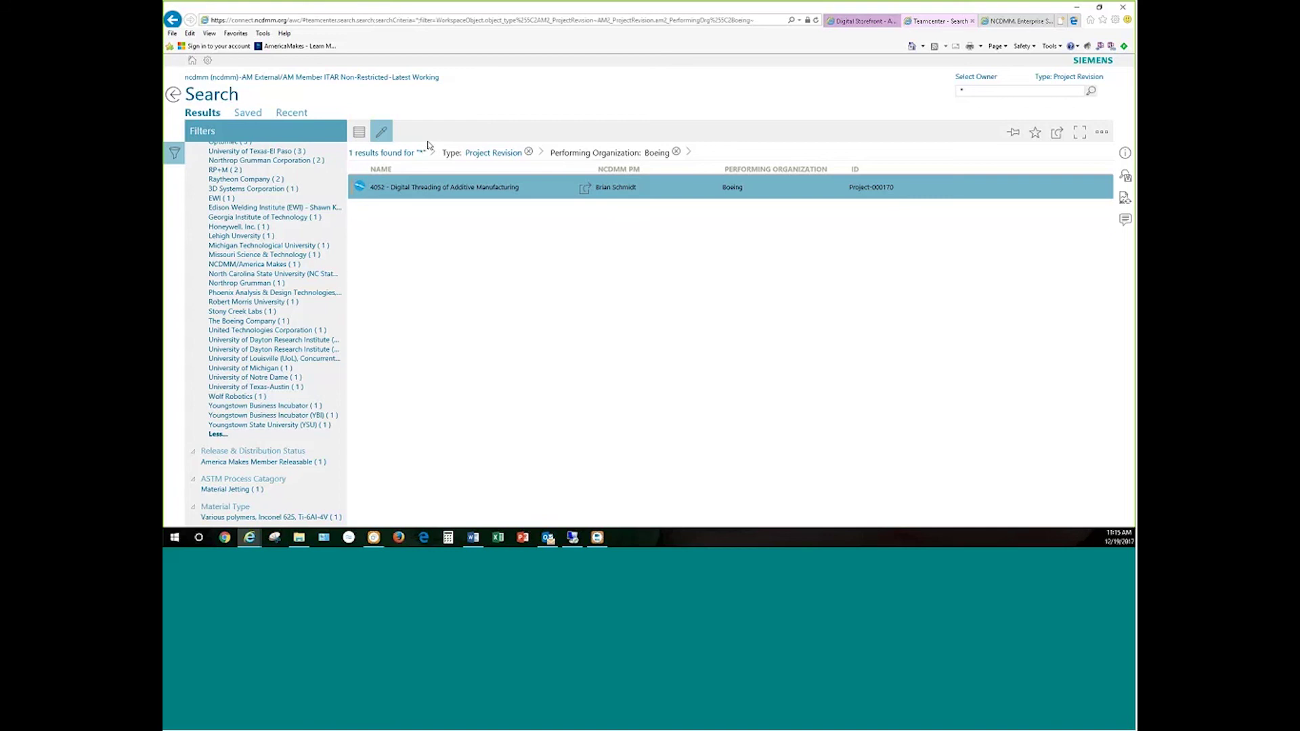
pyautogui.moveTo(376, 160); pyautogui.dragTo(680, 160)
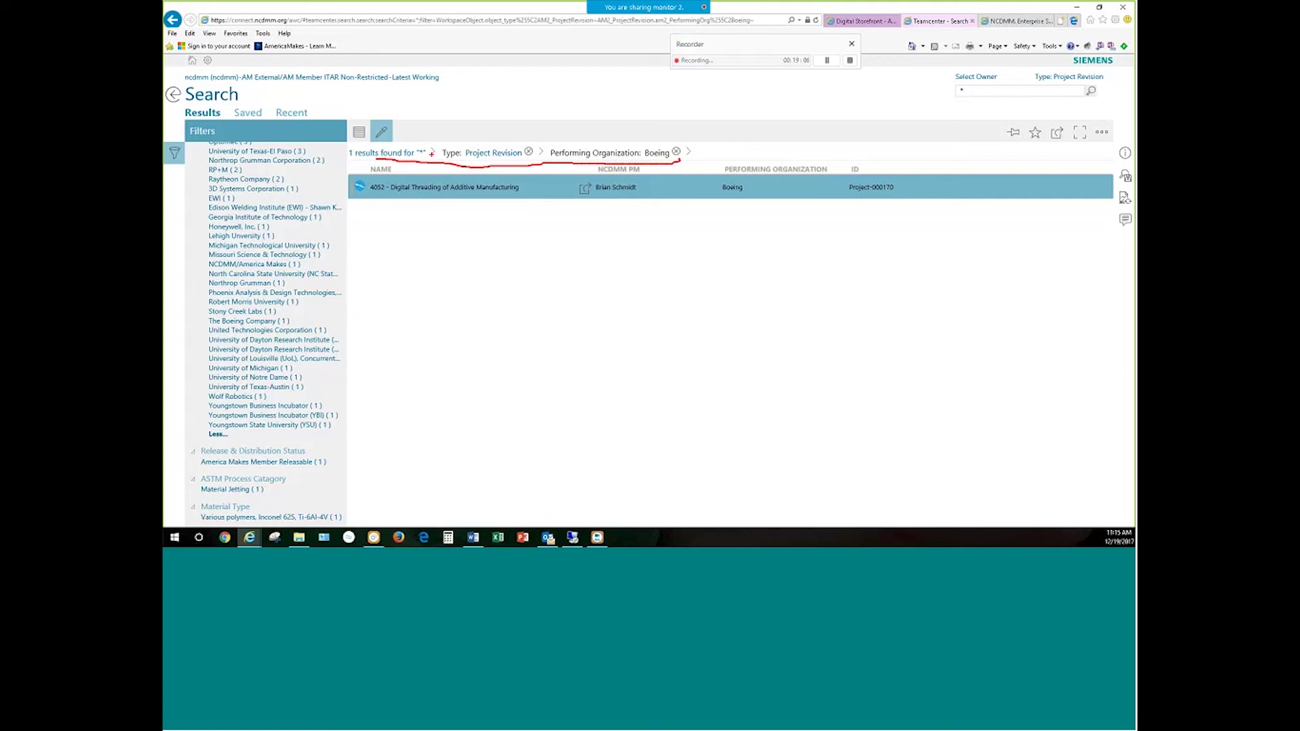
pyautogui.moveTo(378, 161); pyautogui.dragTo(356, 157)
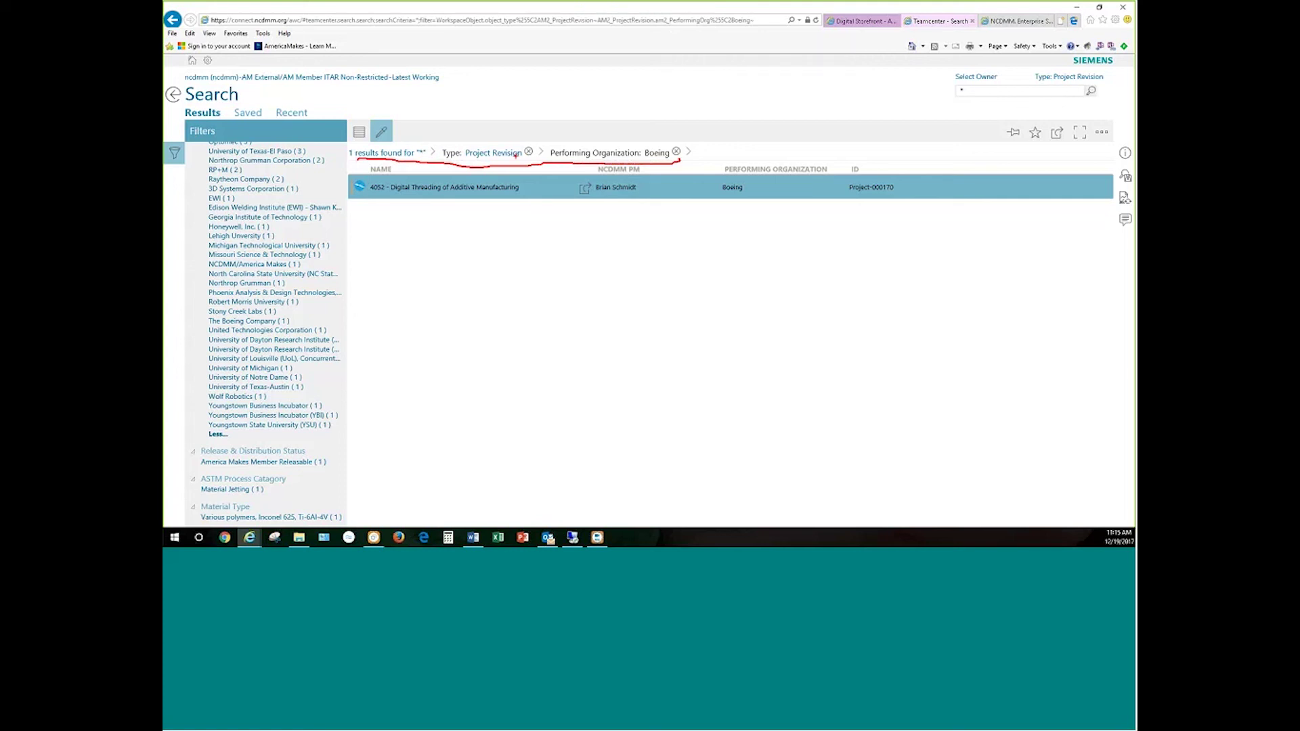
# Remove the Boeing filter and examine the release status, ASTM process, material type and equipment filter categories.
pyautogui.click(677, 153)
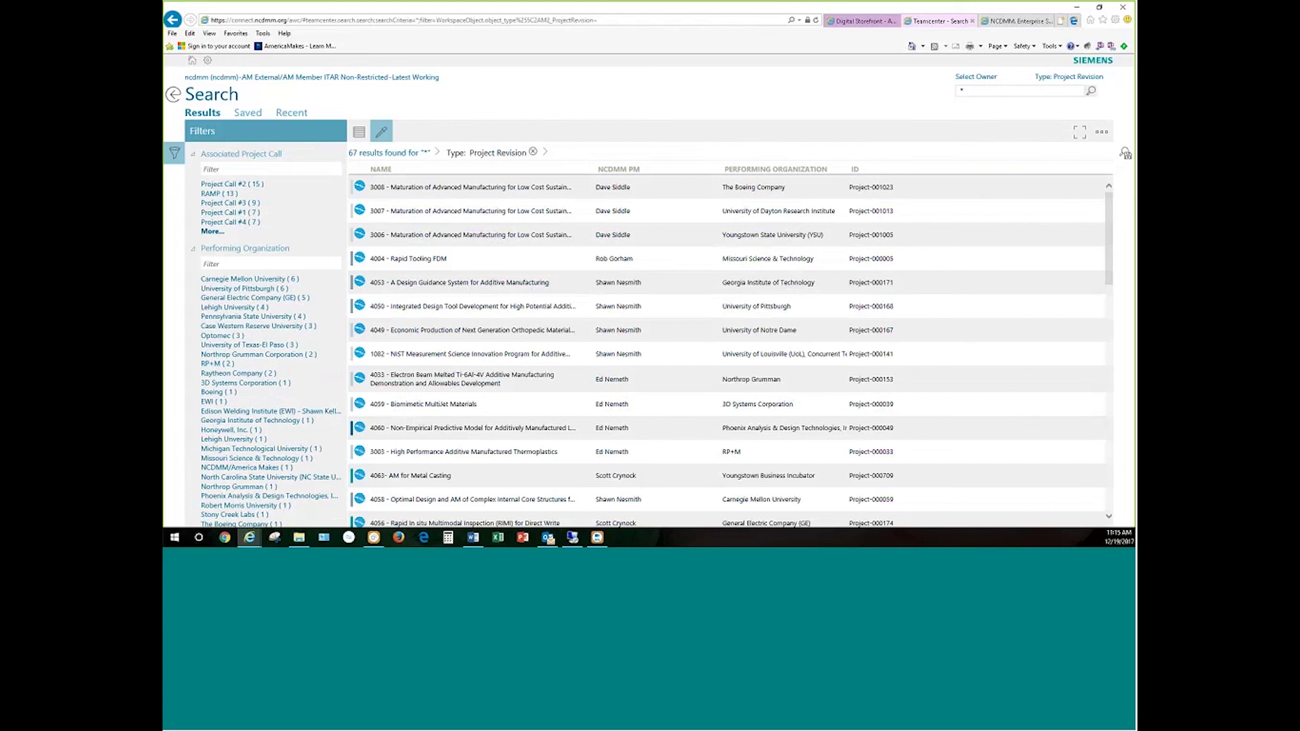
pyautogui.scroll(-3, 338, 329)
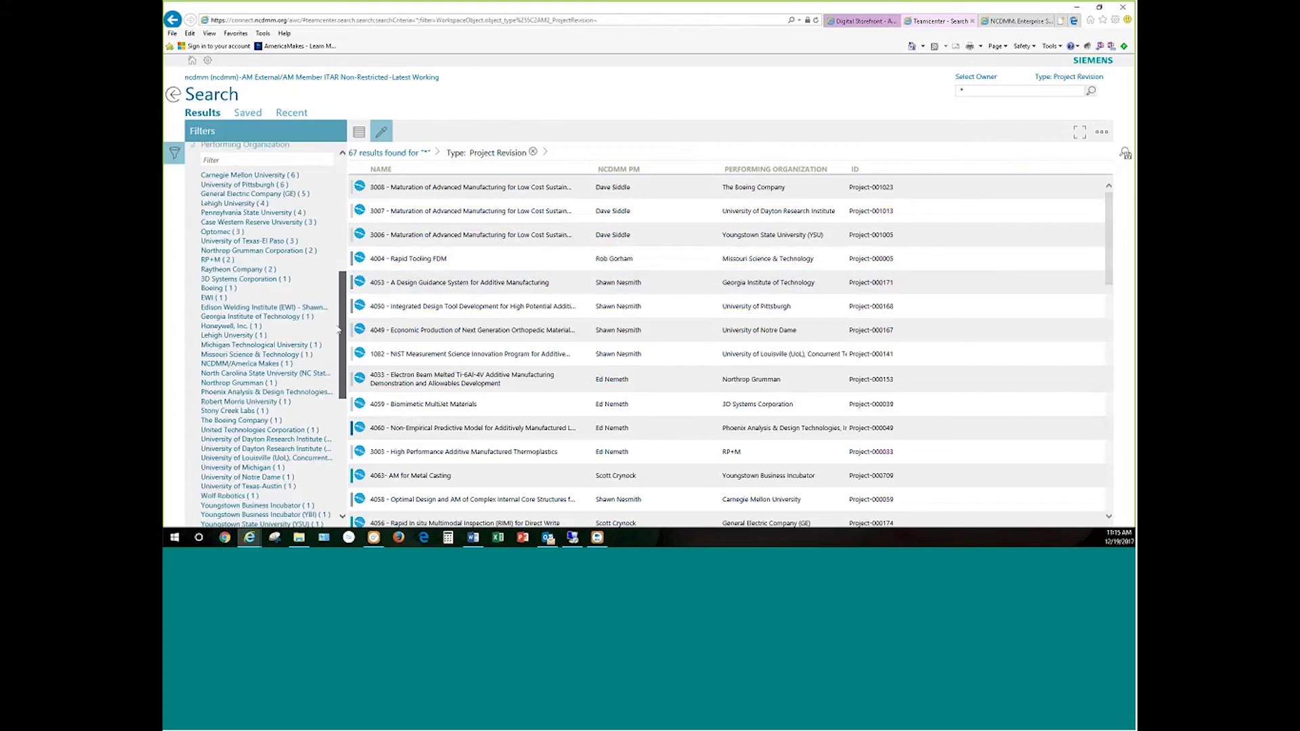
pyautogui.scroll(-5, 339, 330)
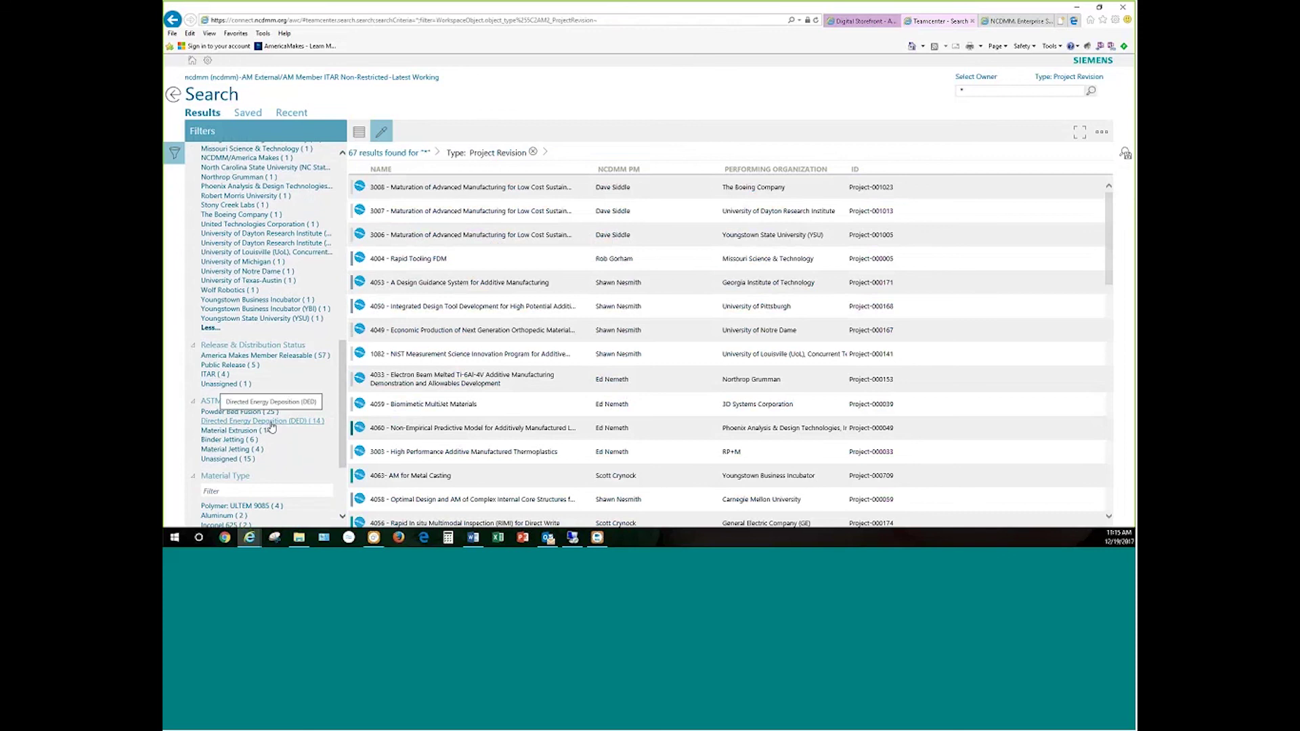
pyautogui.scroll(-3, 335, 433)
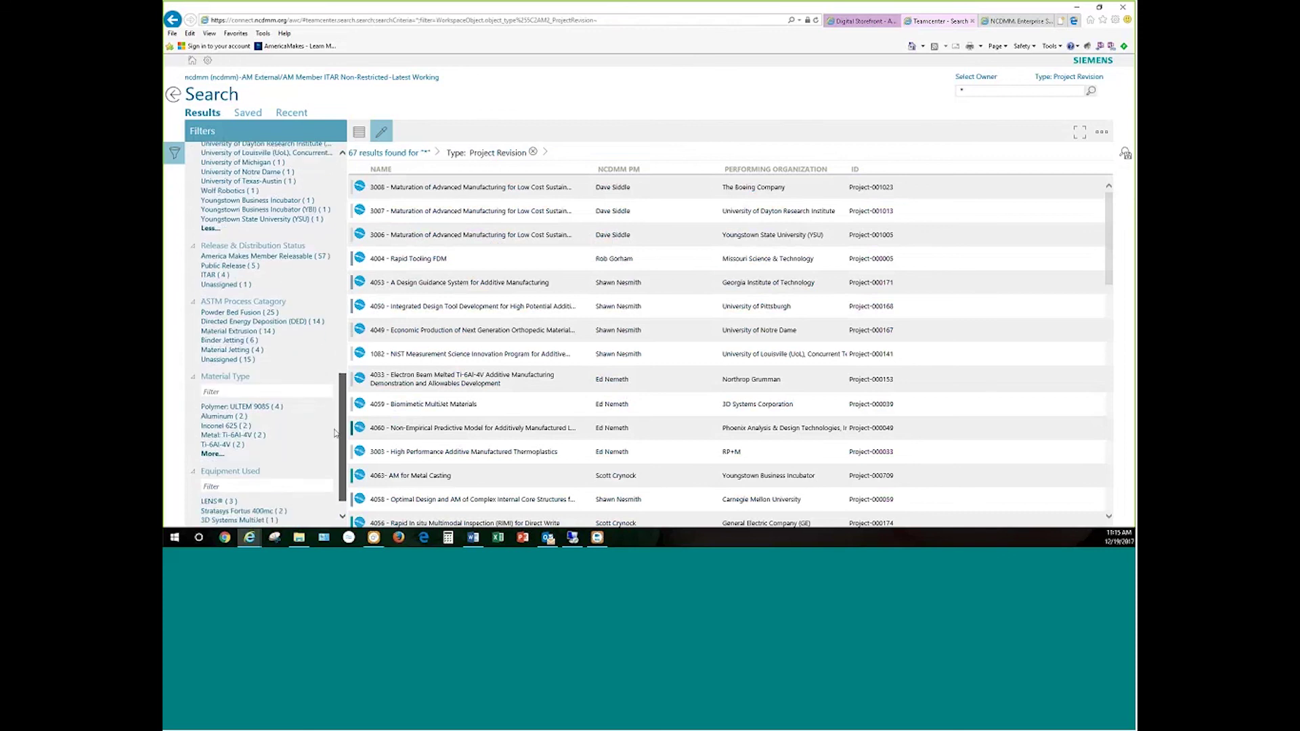
pyautogui.scroll(-1, 335, 434)
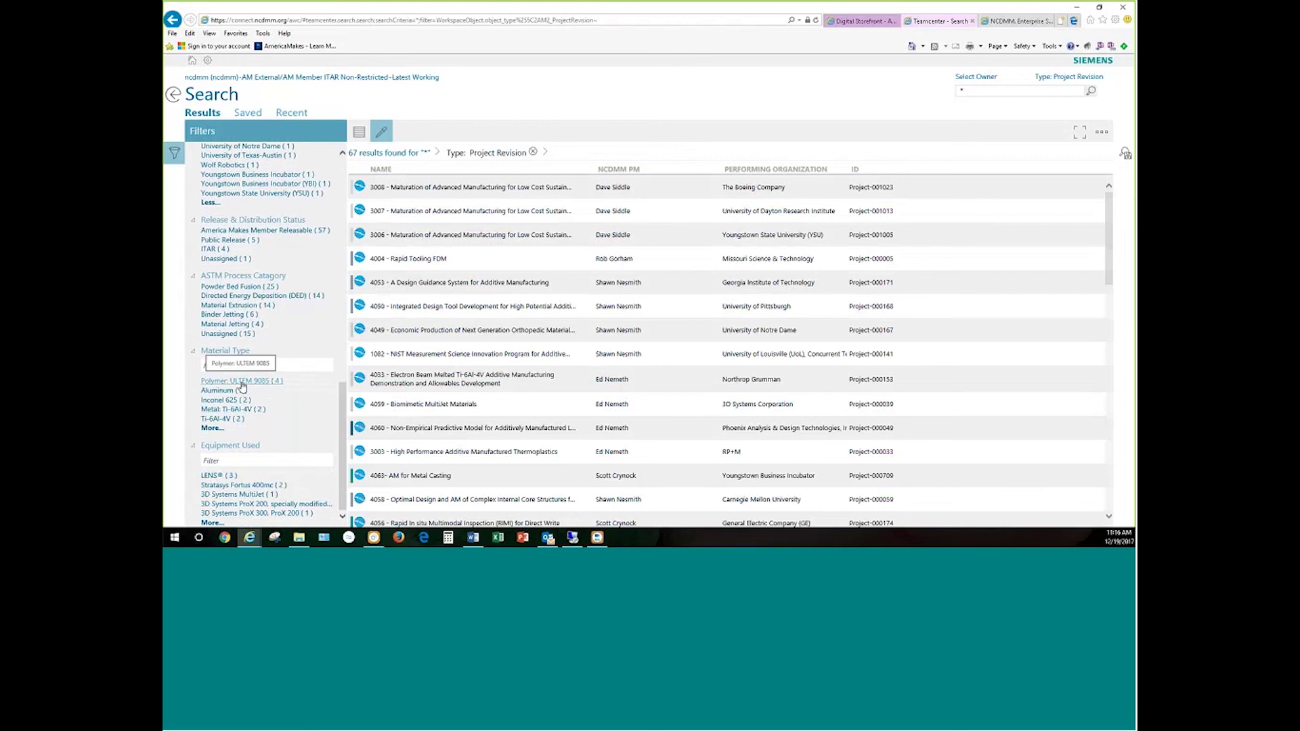
# Hide the filters, search the project revisions for Ultem, and open project 4060 on additively manufactured lattice structures.
pyautogui.click(174, 153)
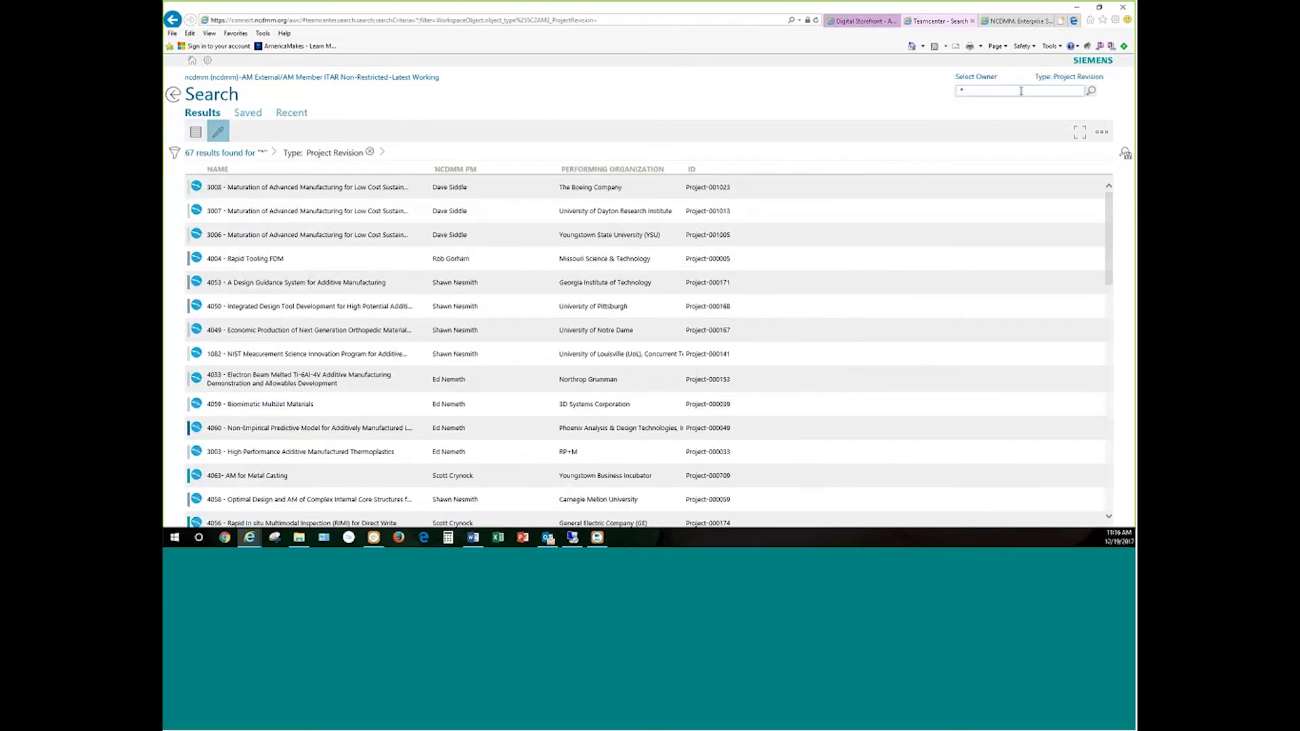
pyautogui.doubleClick(963, 92)
pyautogui.write('Ultem')
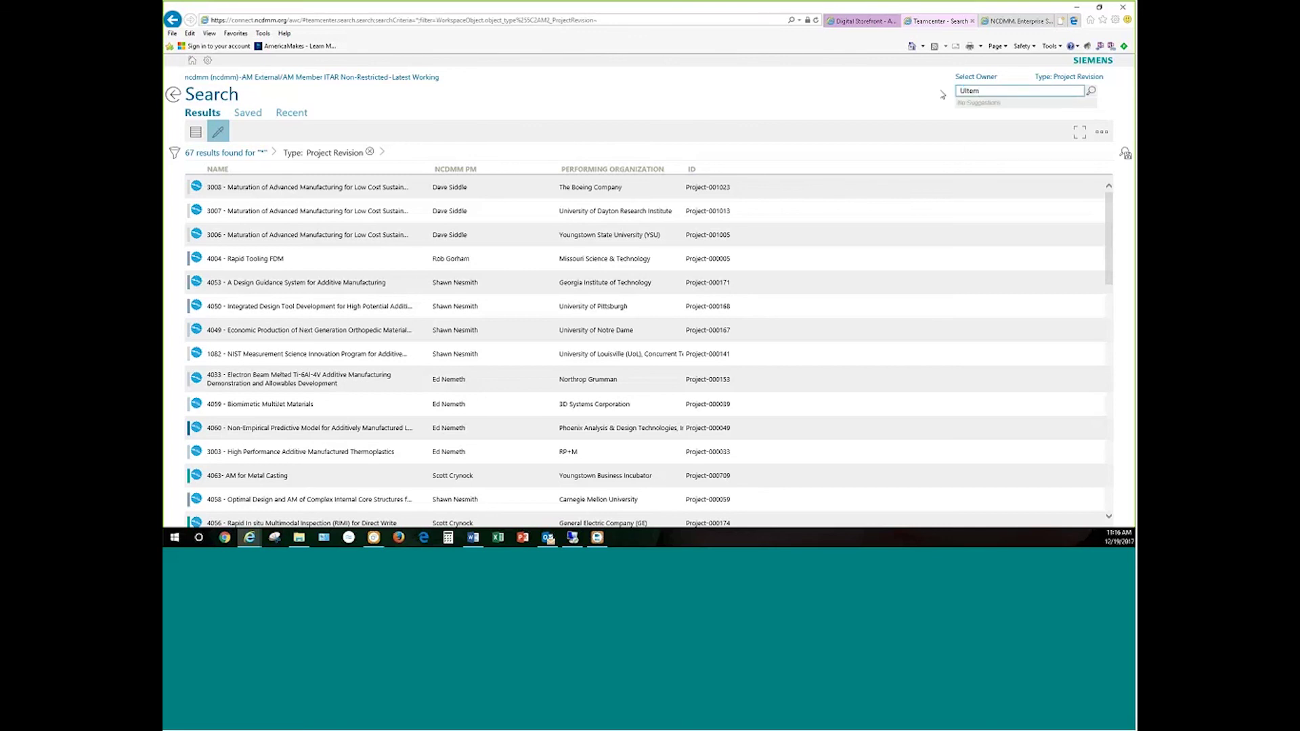
pyautogui.click(1091, 93)
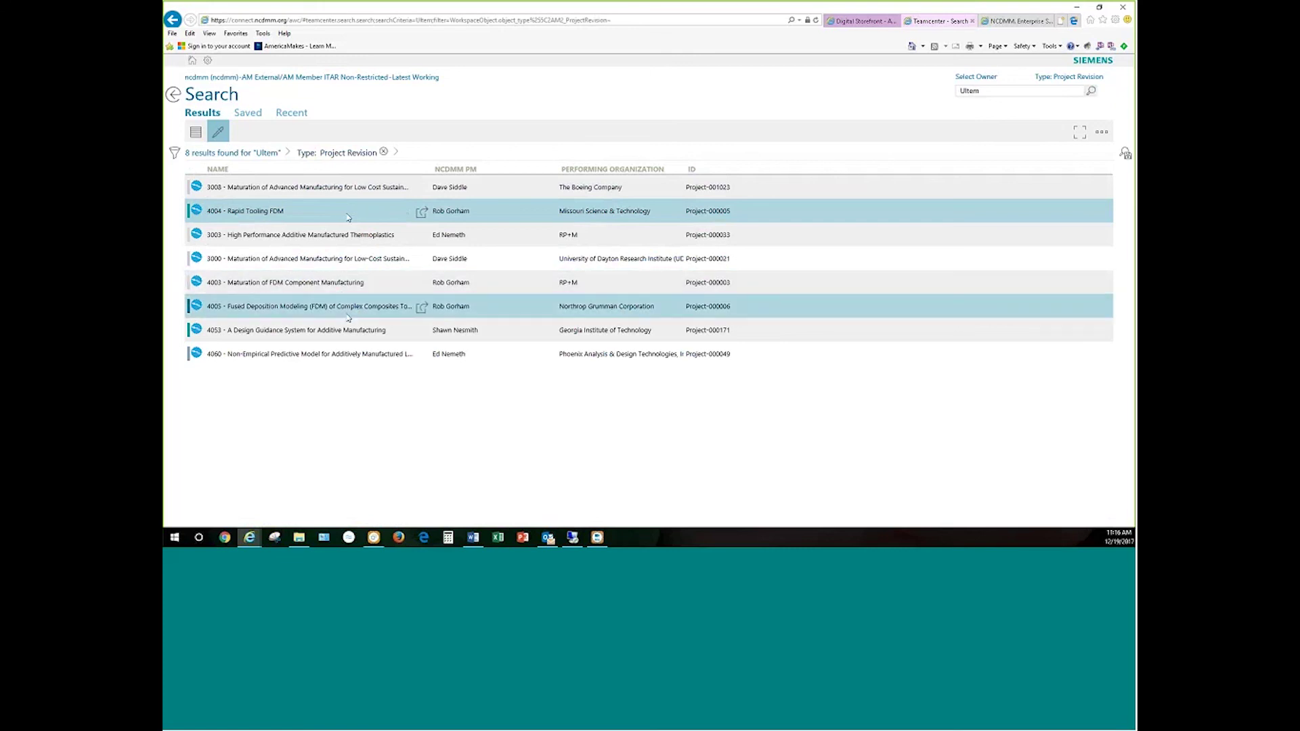
pyautogui.click(414, 355)
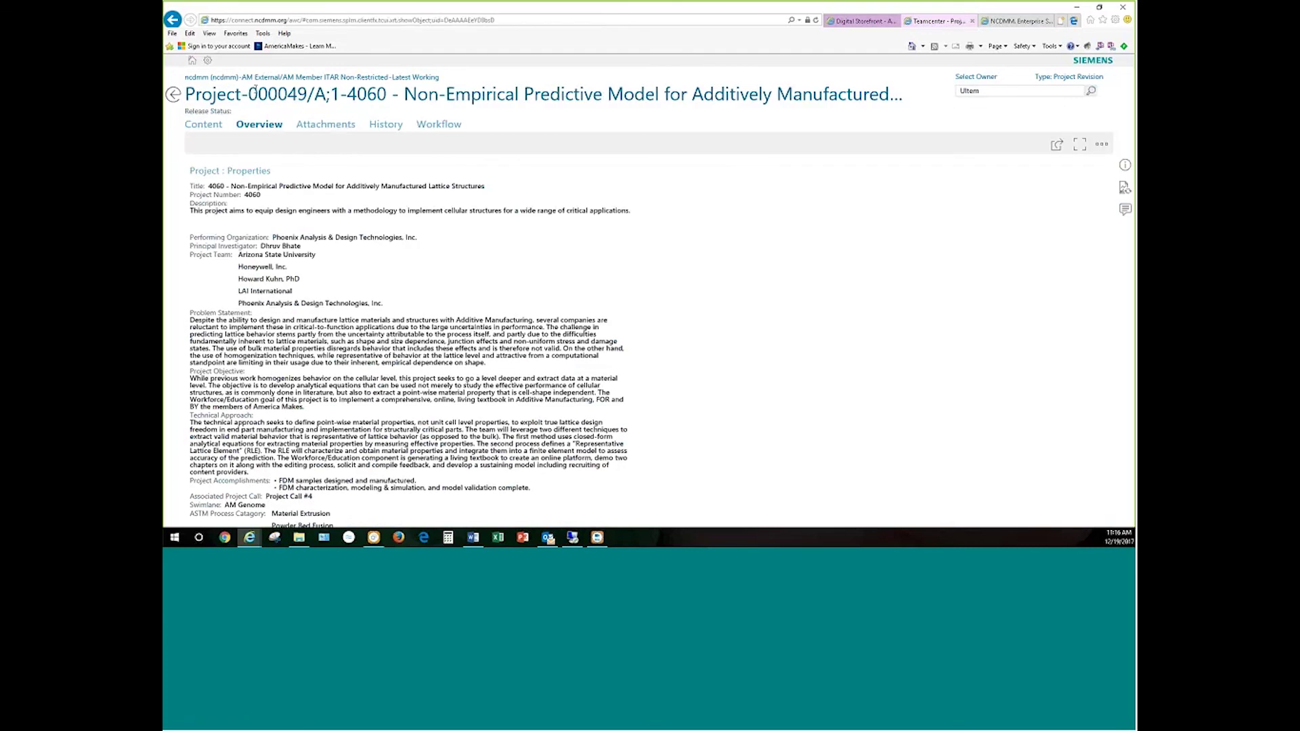
# Review the project 4060 overview, from its description and technical approach to its materials, equipment, TRL and MRL levels, and ratings.
pyautogui.moveTo(184, 103); pyautogui.dragTo(852, 112)
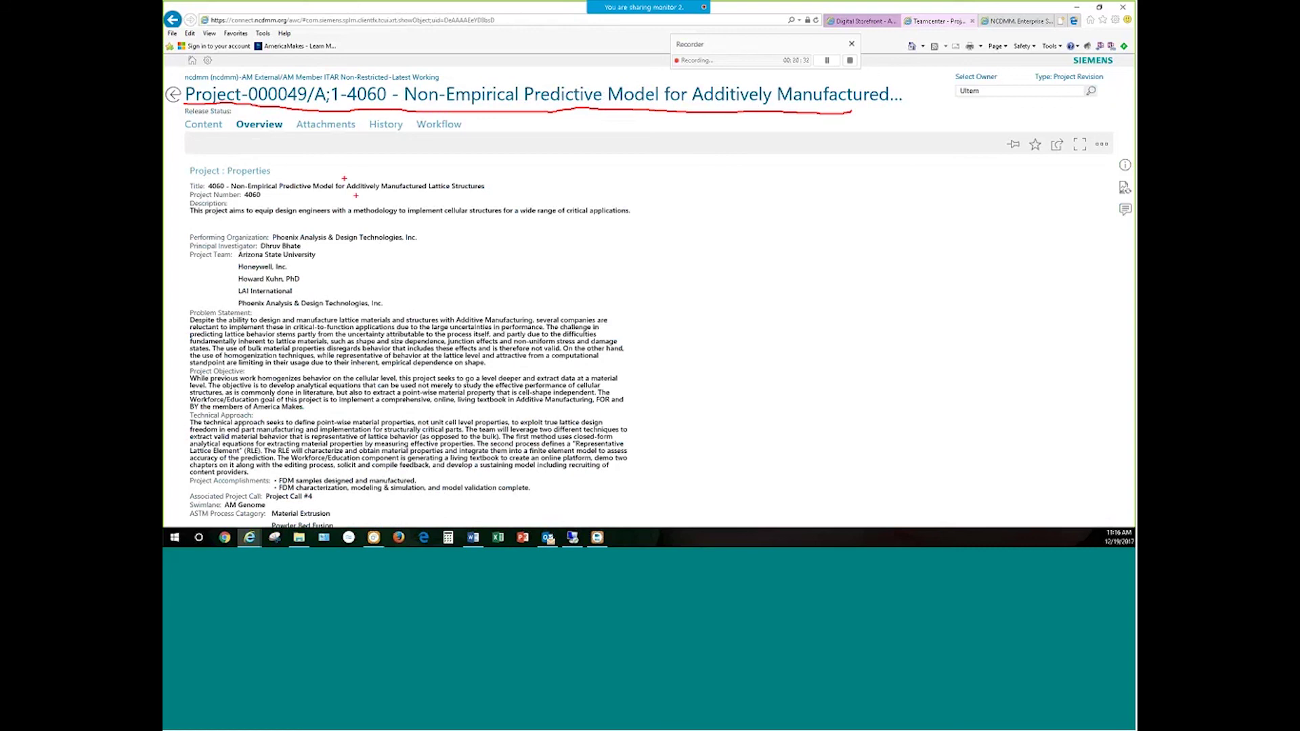
pyautogui.moveTo(246, 116); pyautogui.dragTo(259, 139)
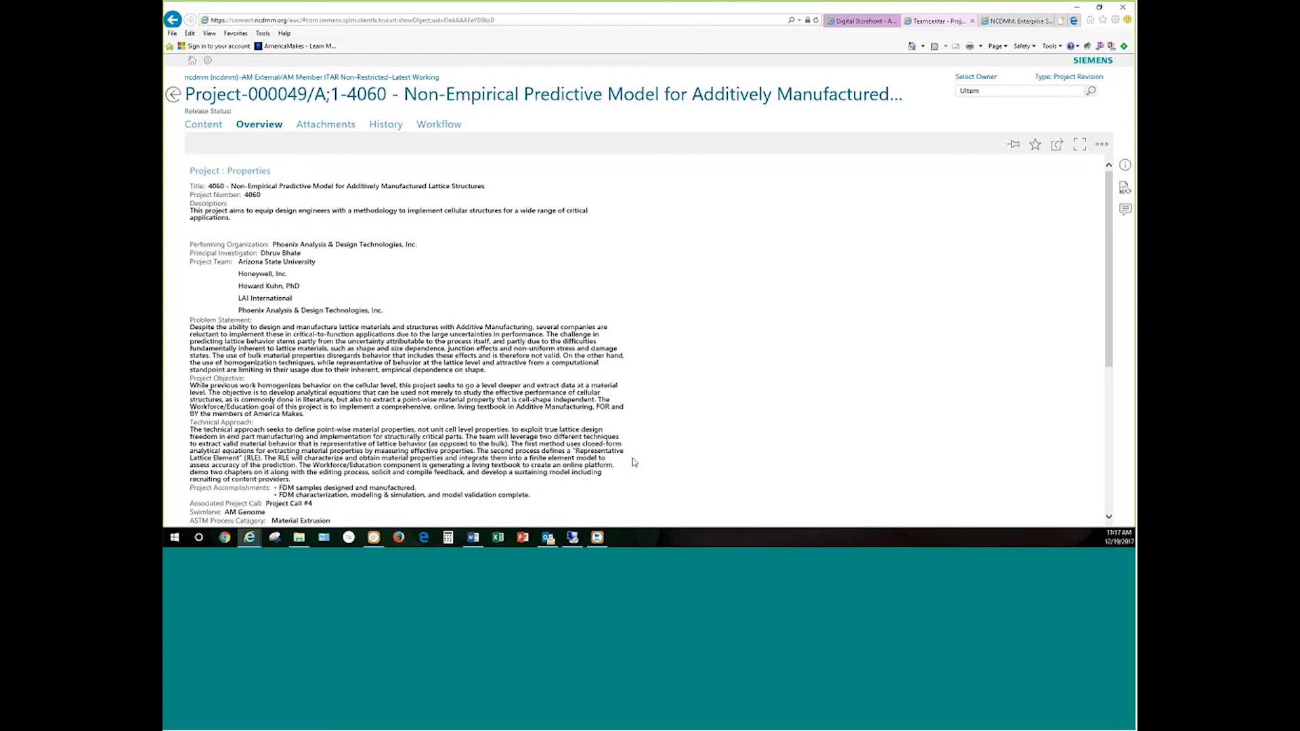
pyautogui.scroll(-5, 1069, 415)
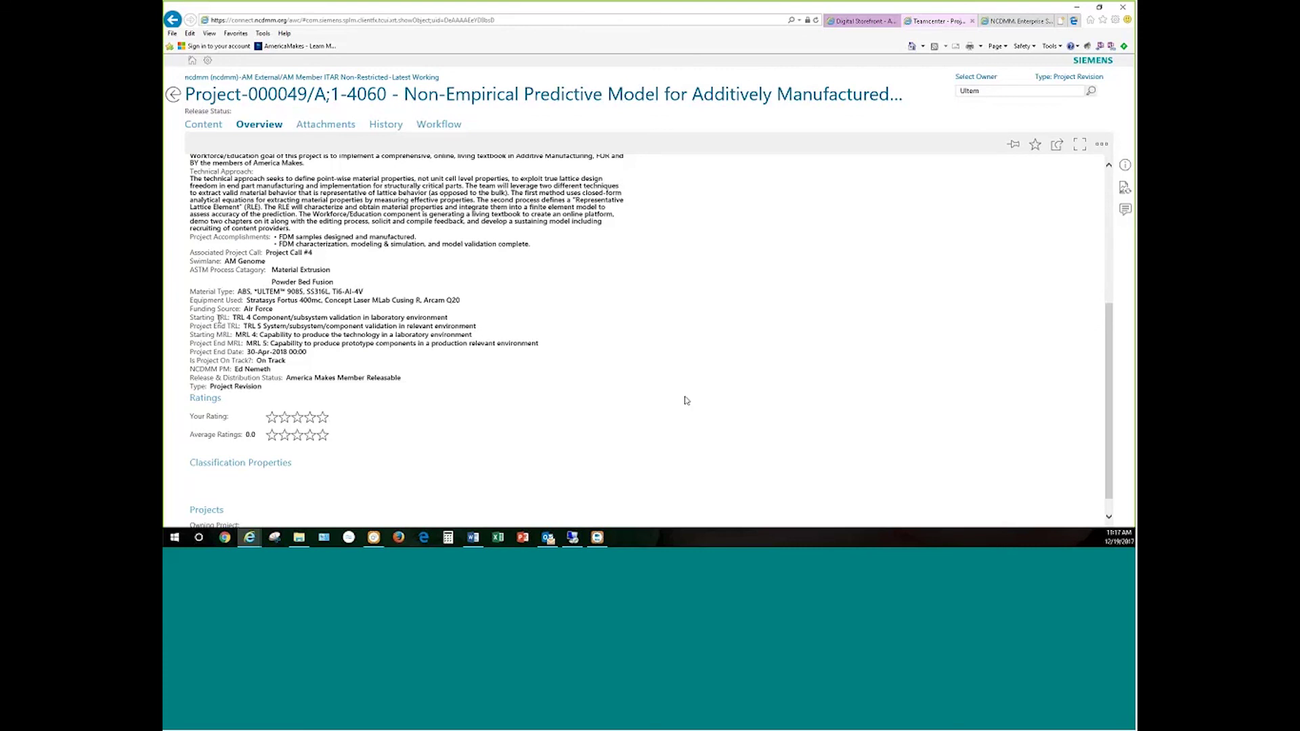
pyautogui.scroll(-1, 685, 400)
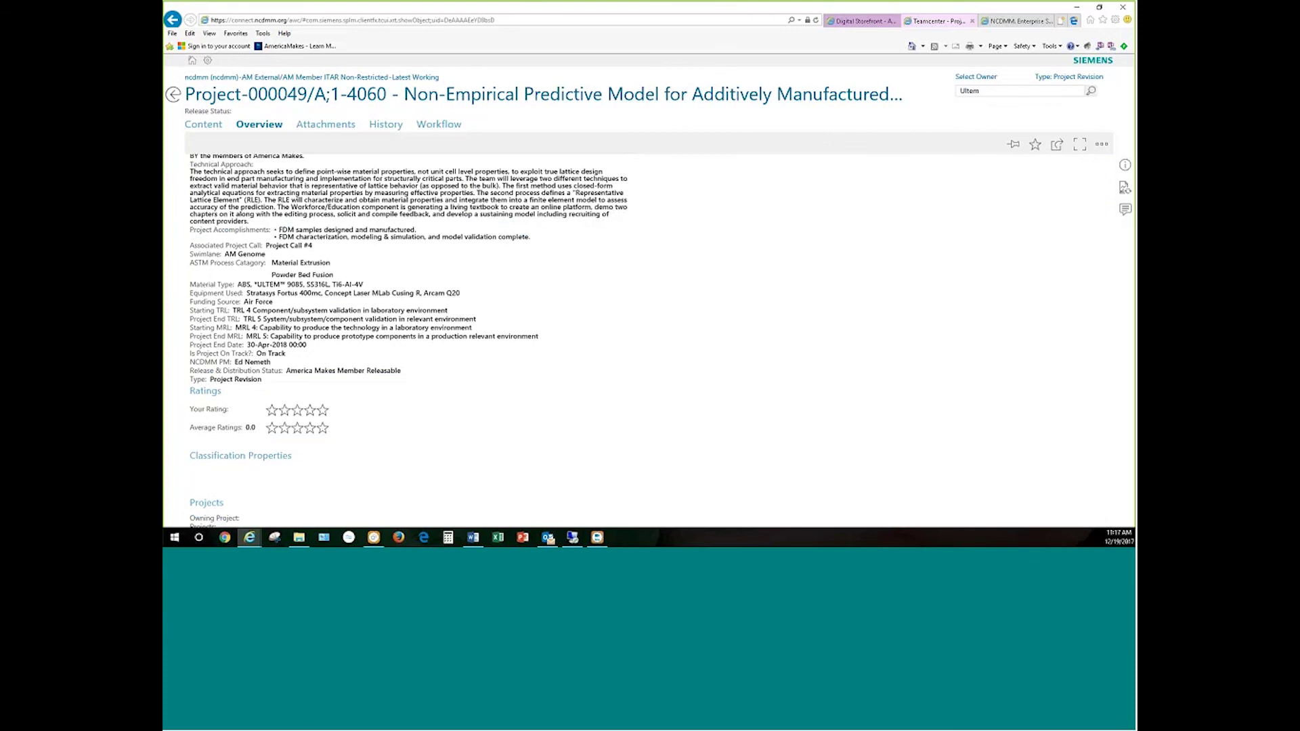
pyautogui.scroll(1, 327, 167)
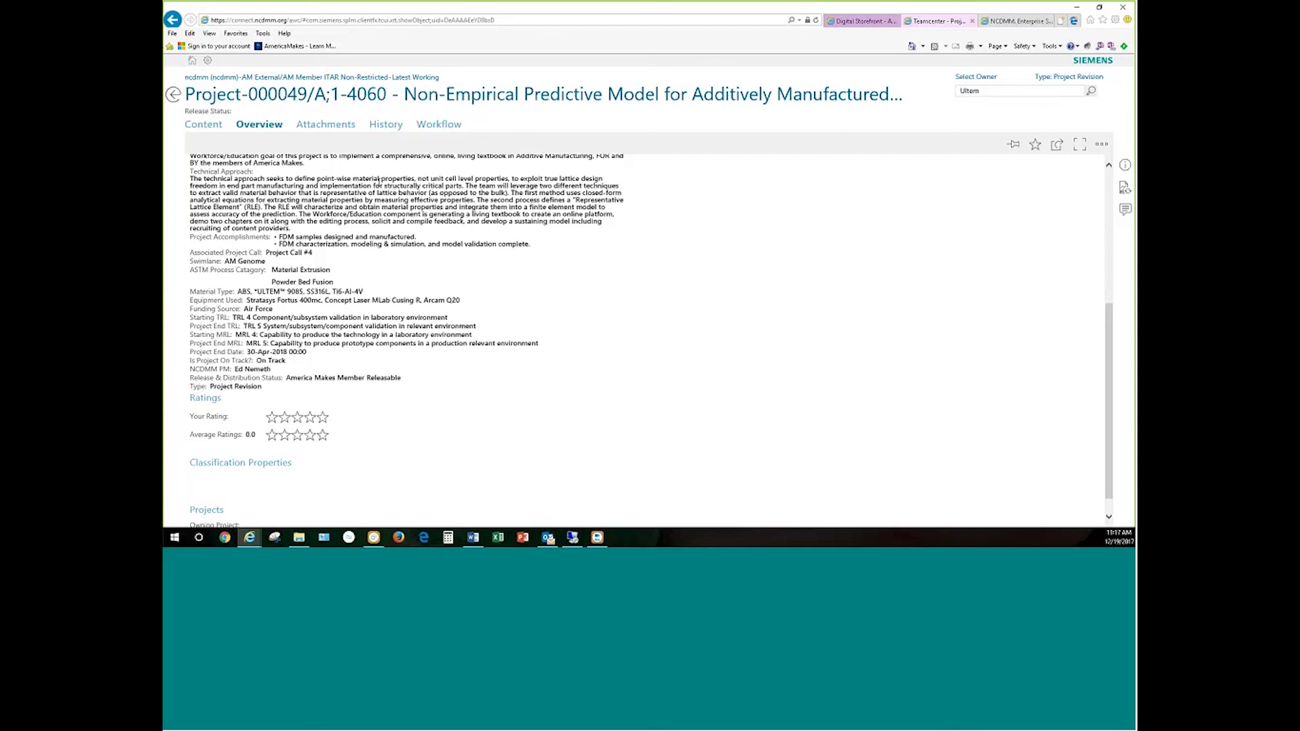
pyautogui.scroll(-1, 379, 179)
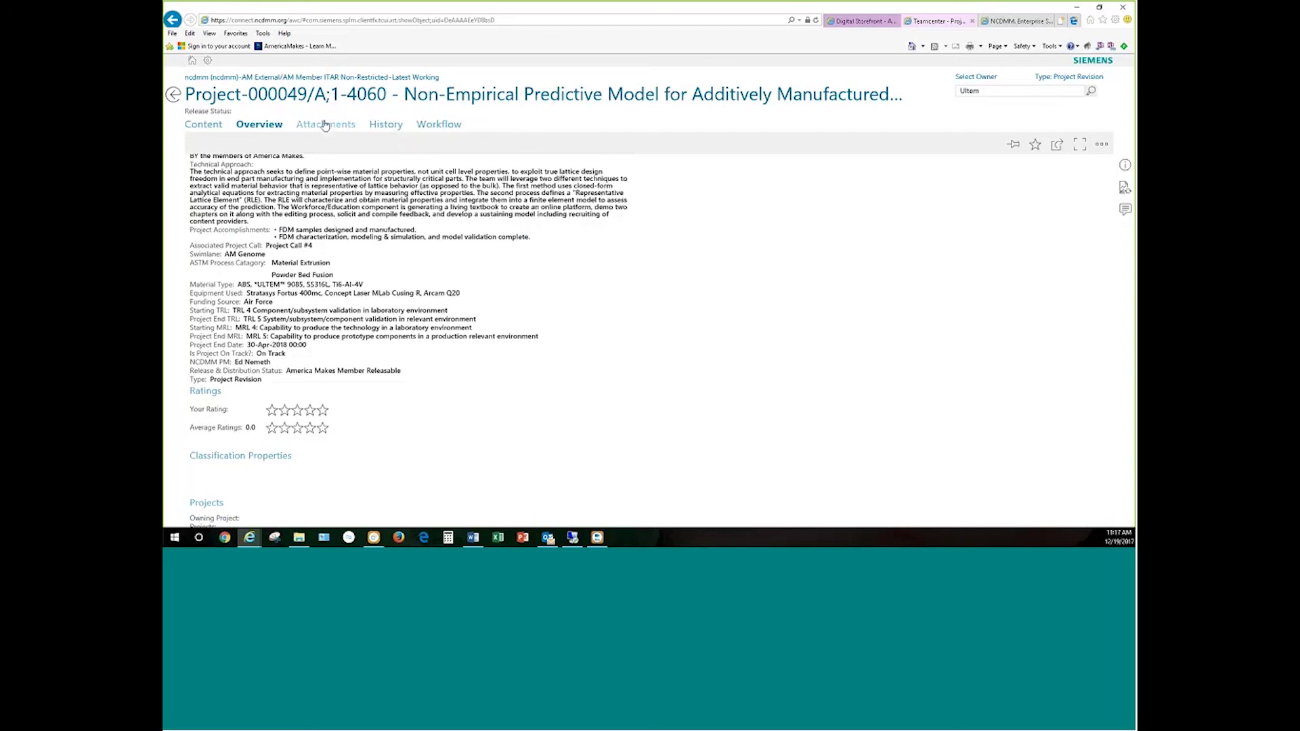
# Show the content of project 4060 and look through its deliverables, from the mechanical datasets to the final report.
pyautogui.click(209, 128)
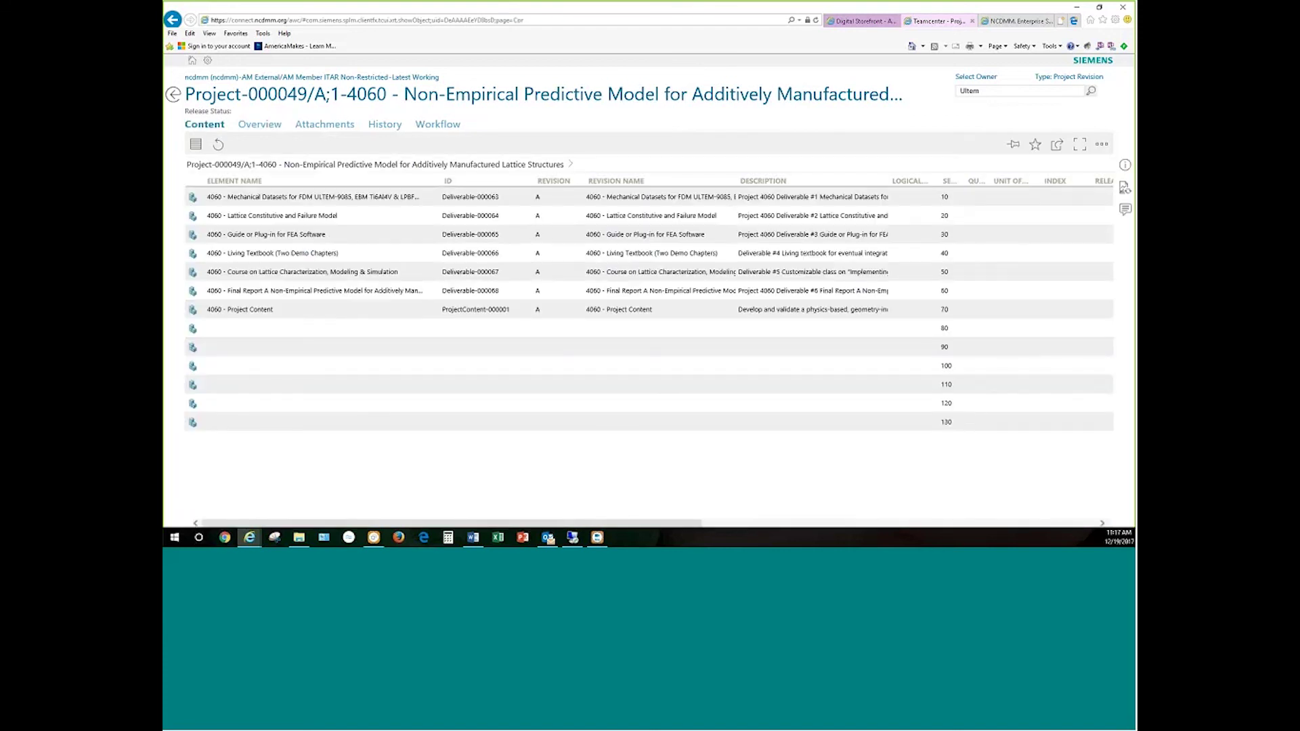
pyautogui.click(388, 199)
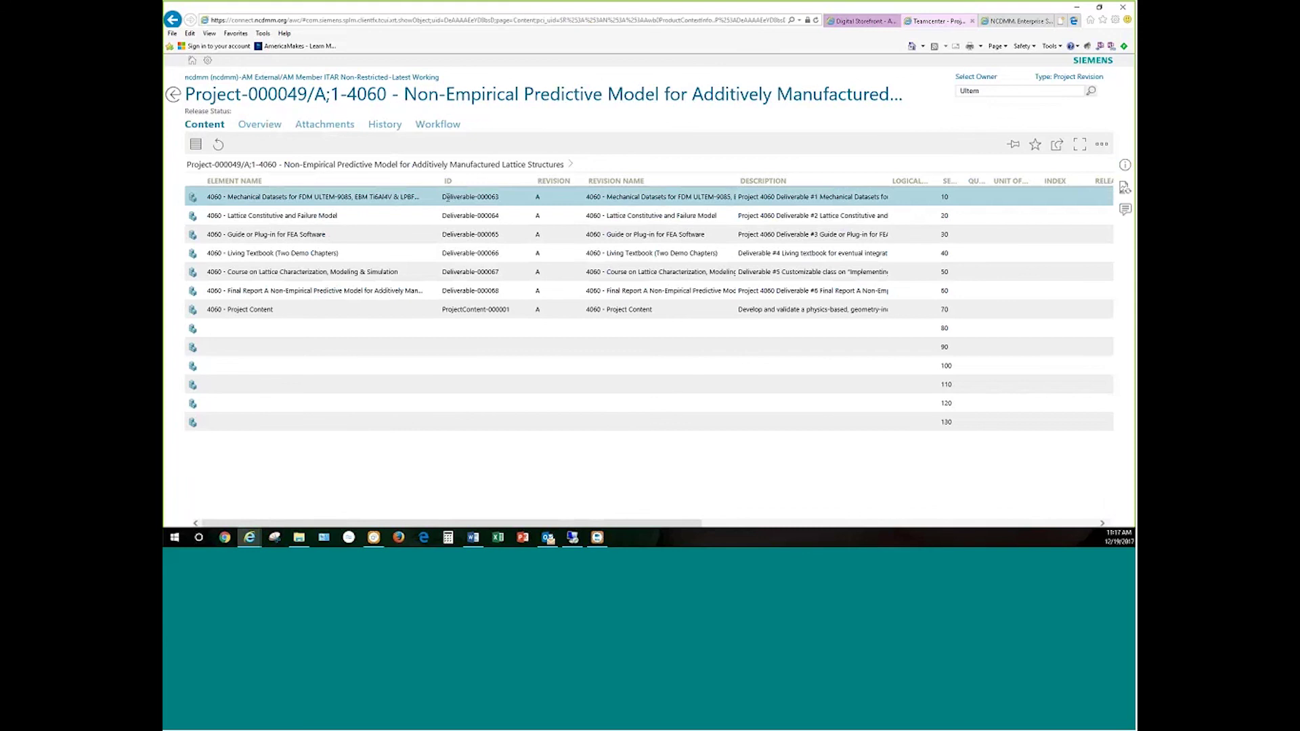
pyautogui.click(446, 235)
pyautogui.click(444, 273)
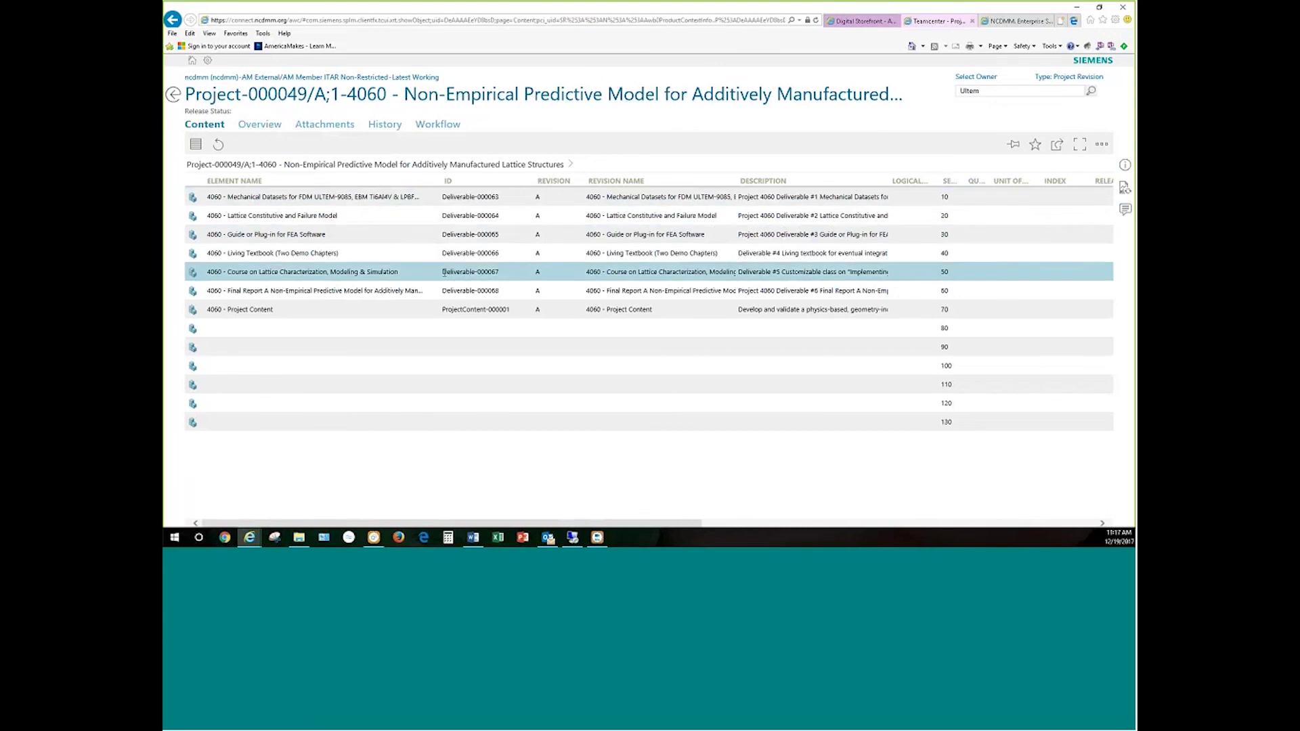
pyautogui.click(433, 291)
# Open the 4060 - Project Content element in a new tab and view its overview.
pyautogui.click(419, 311)
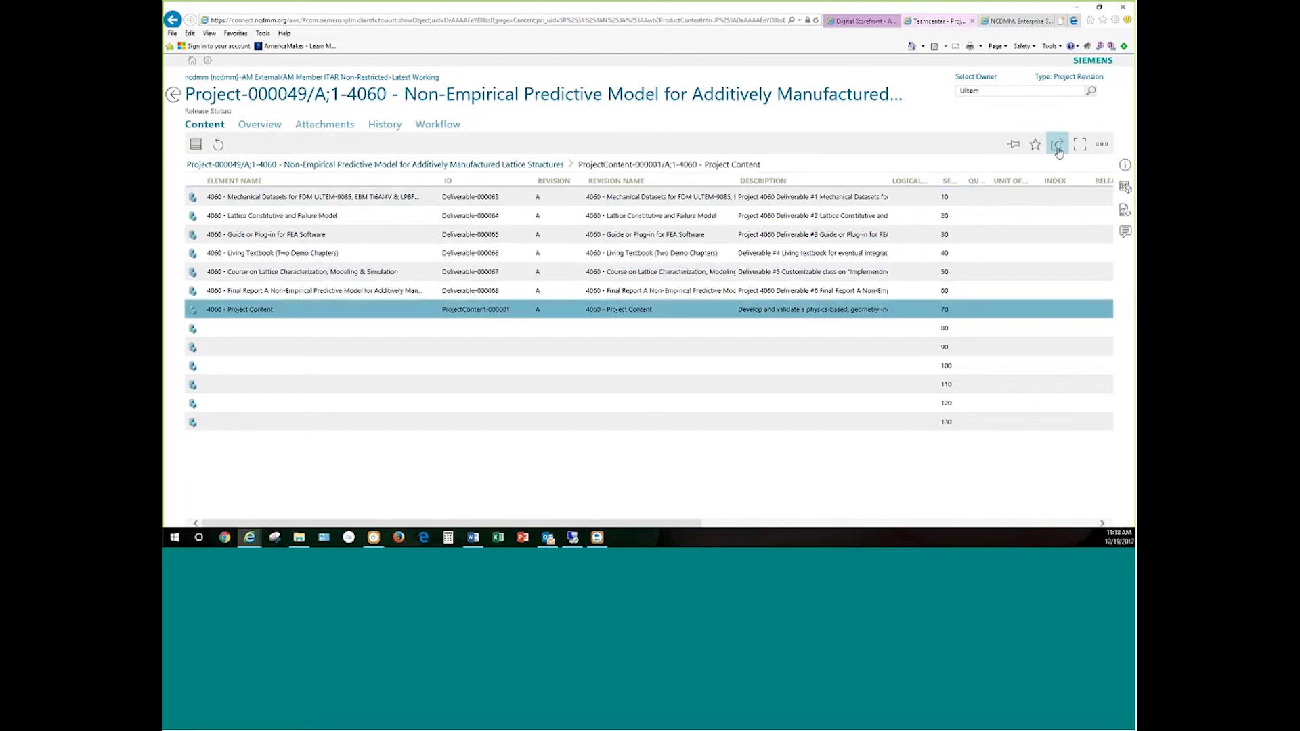
pyautogui.click(1058, 146)
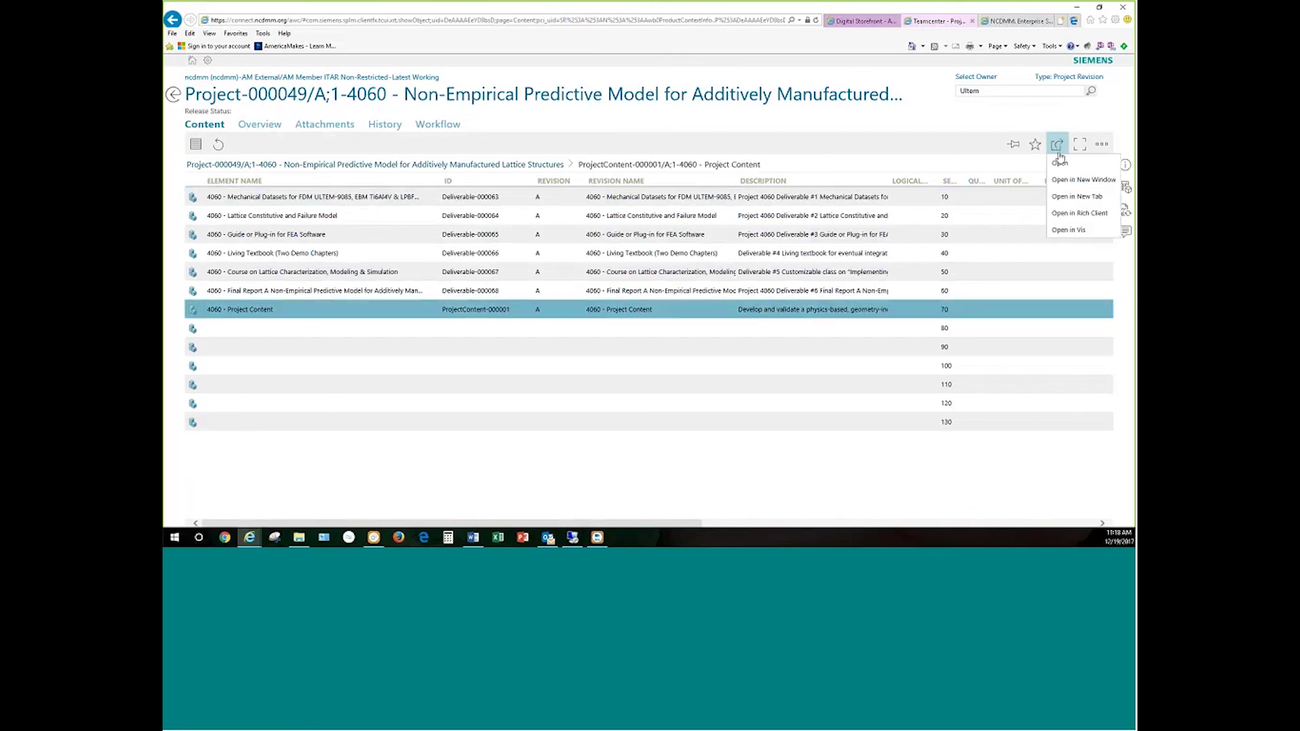
pyautogui.click(1073, 198)
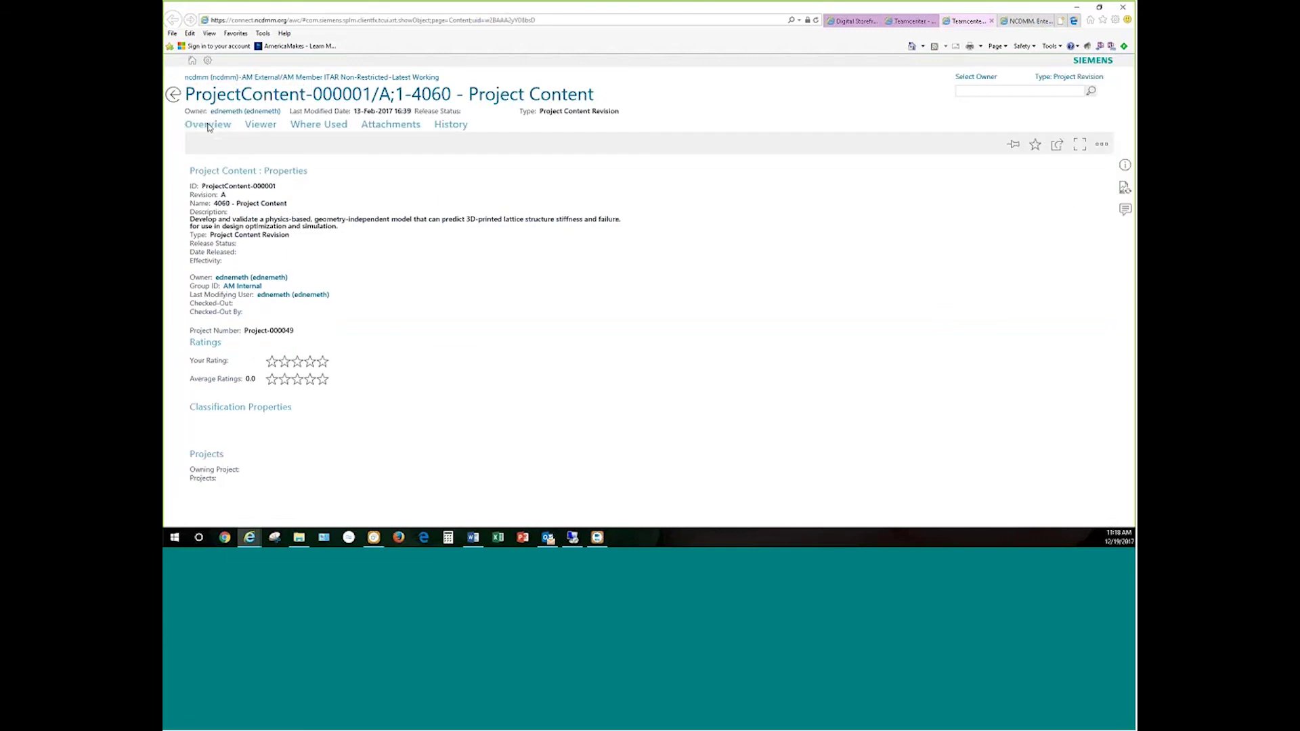
pyautogui.click(208, 126)
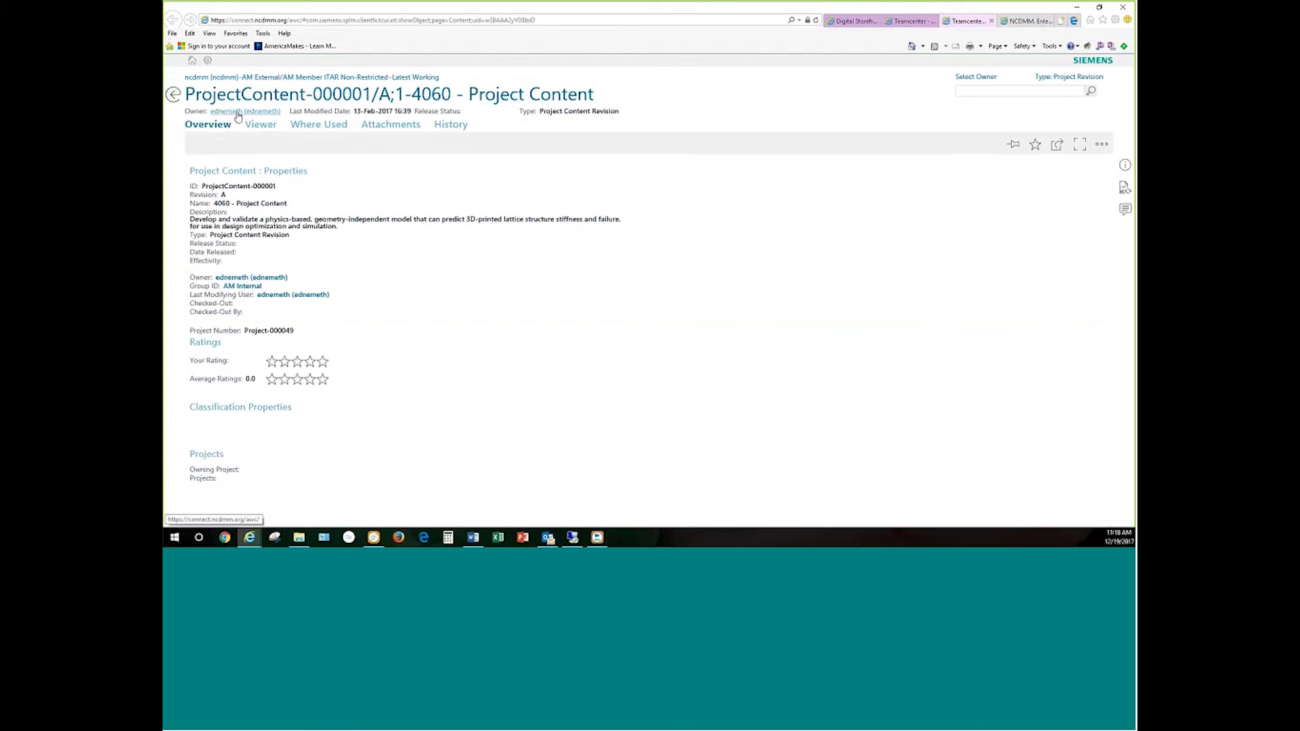
# Show the project content's attachments in the Table layout and widen the Object column to fit the full file names.
pyautogui.click(392, 125)
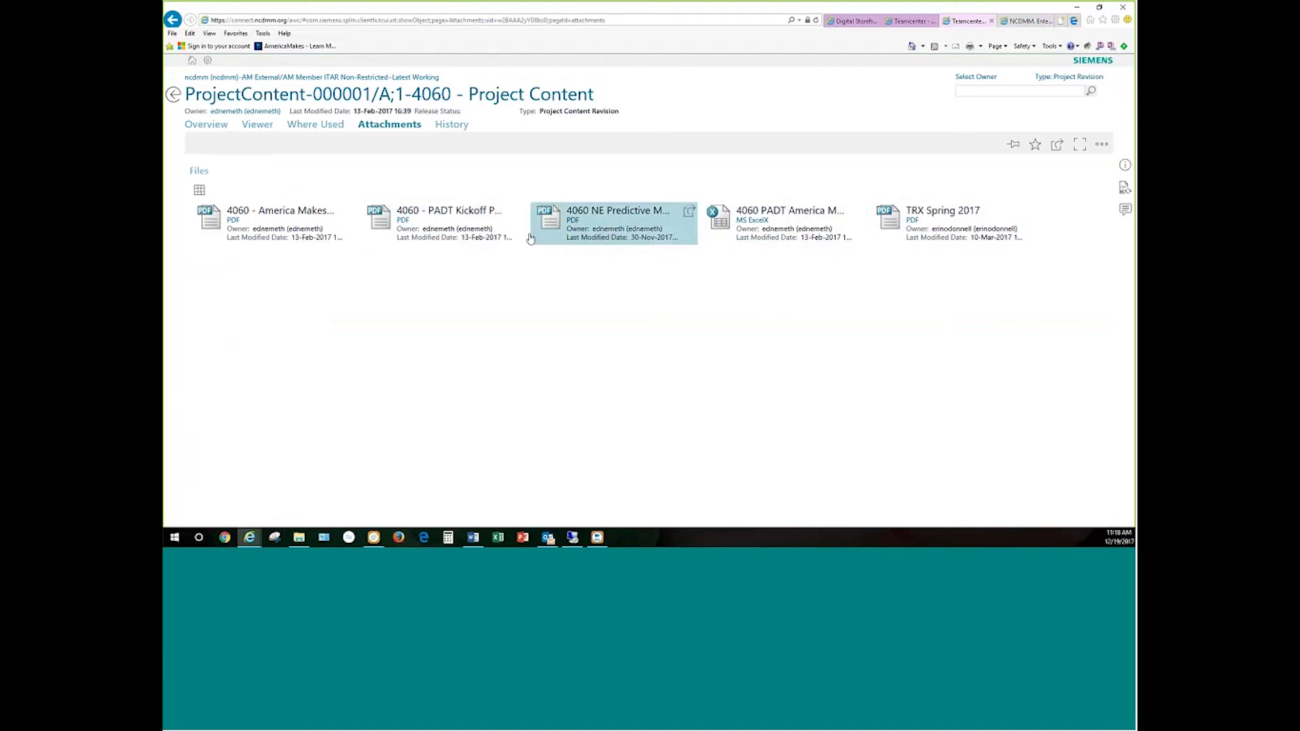
pyautogui.click(199, 191)
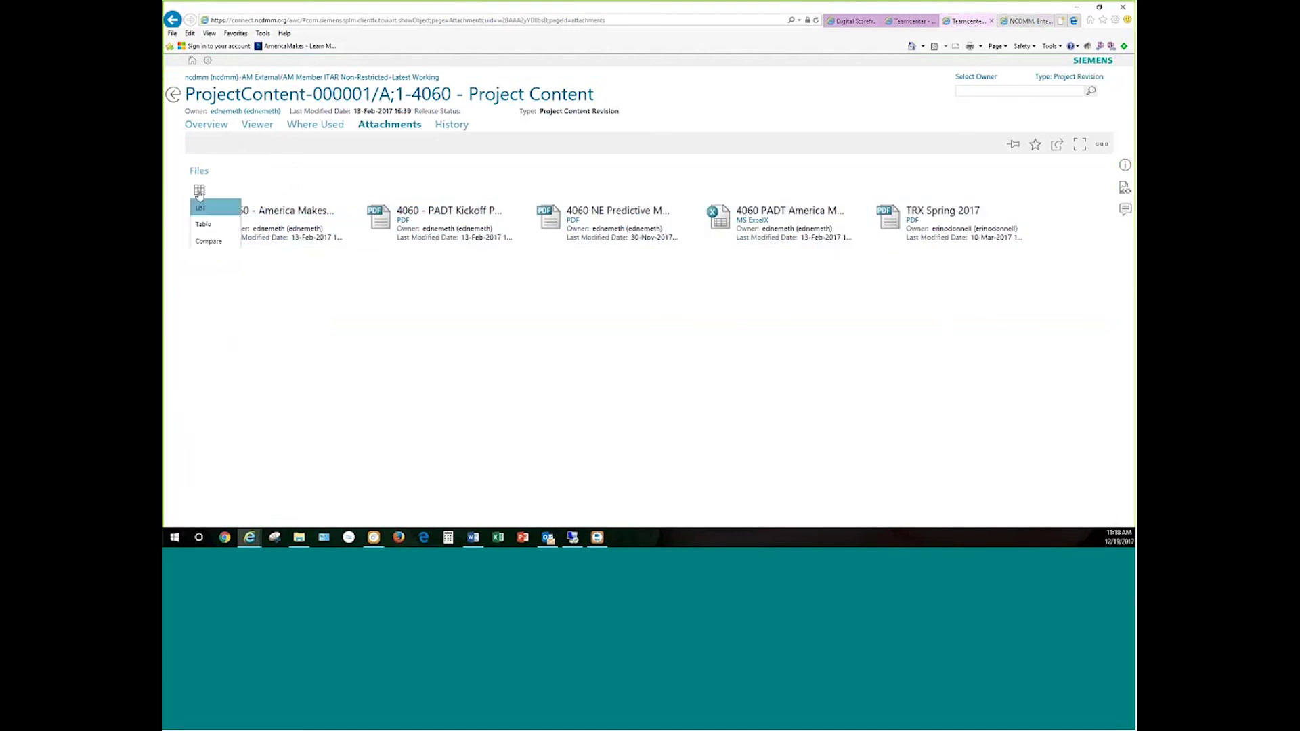
pyautogui.click(203, 225)
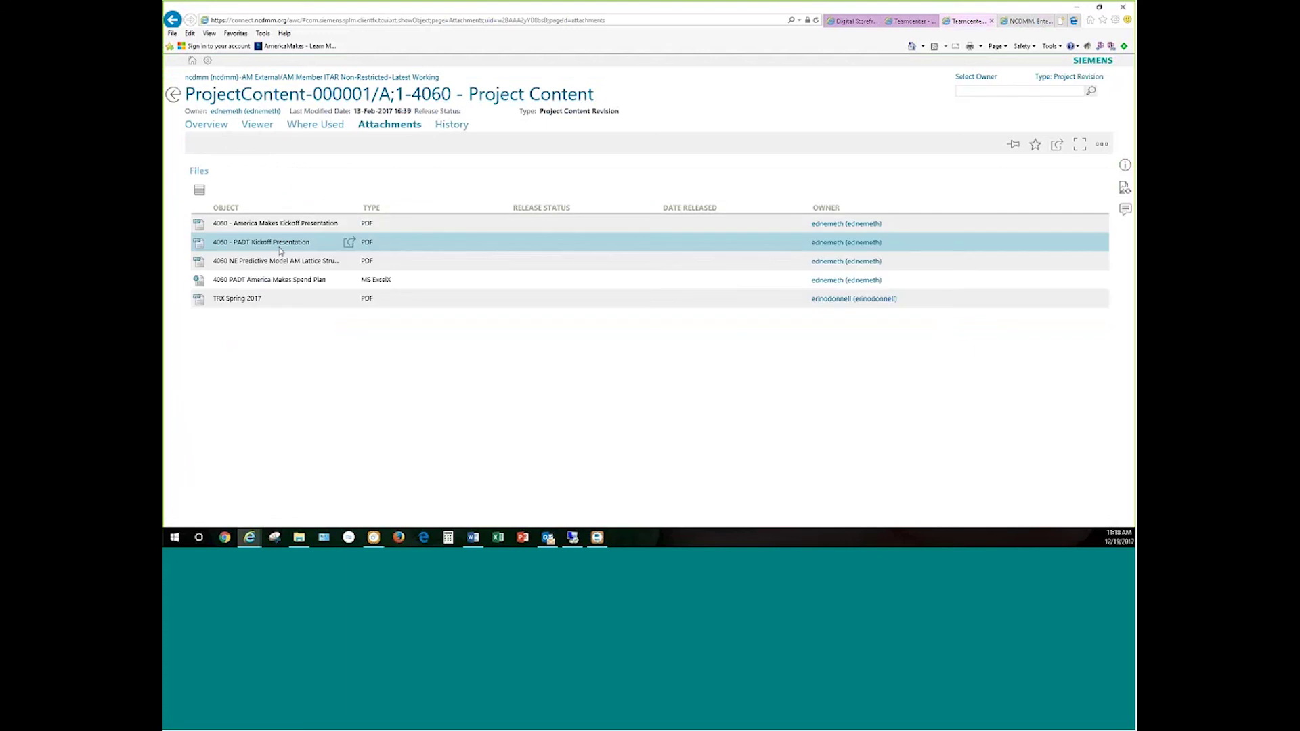
pyautogui.moveTo(358, 207); pyautogui.dragTo(498, 207)
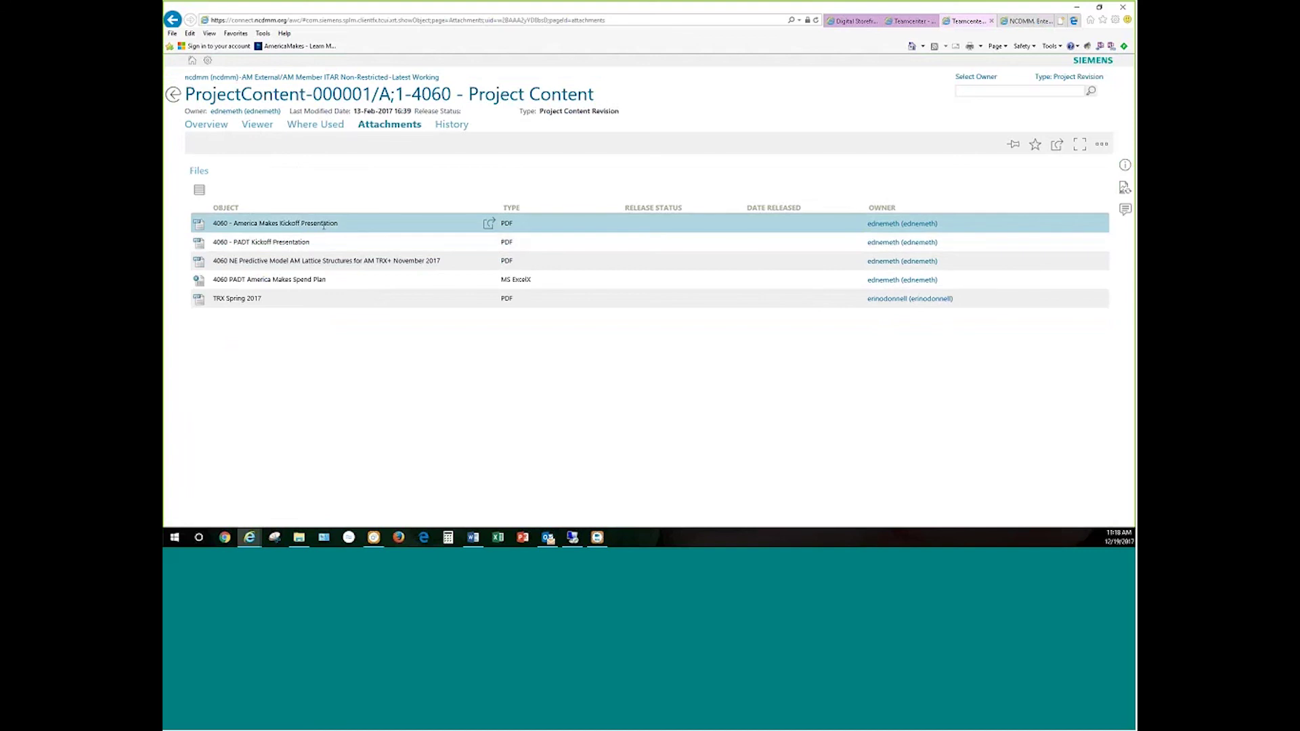
# Open the PDF 4060 NE Predictive Model AM Lattice Structures for AM TRX+ November 2017, and return to the project 4060 content list.
pyautogui.click(325, 225)
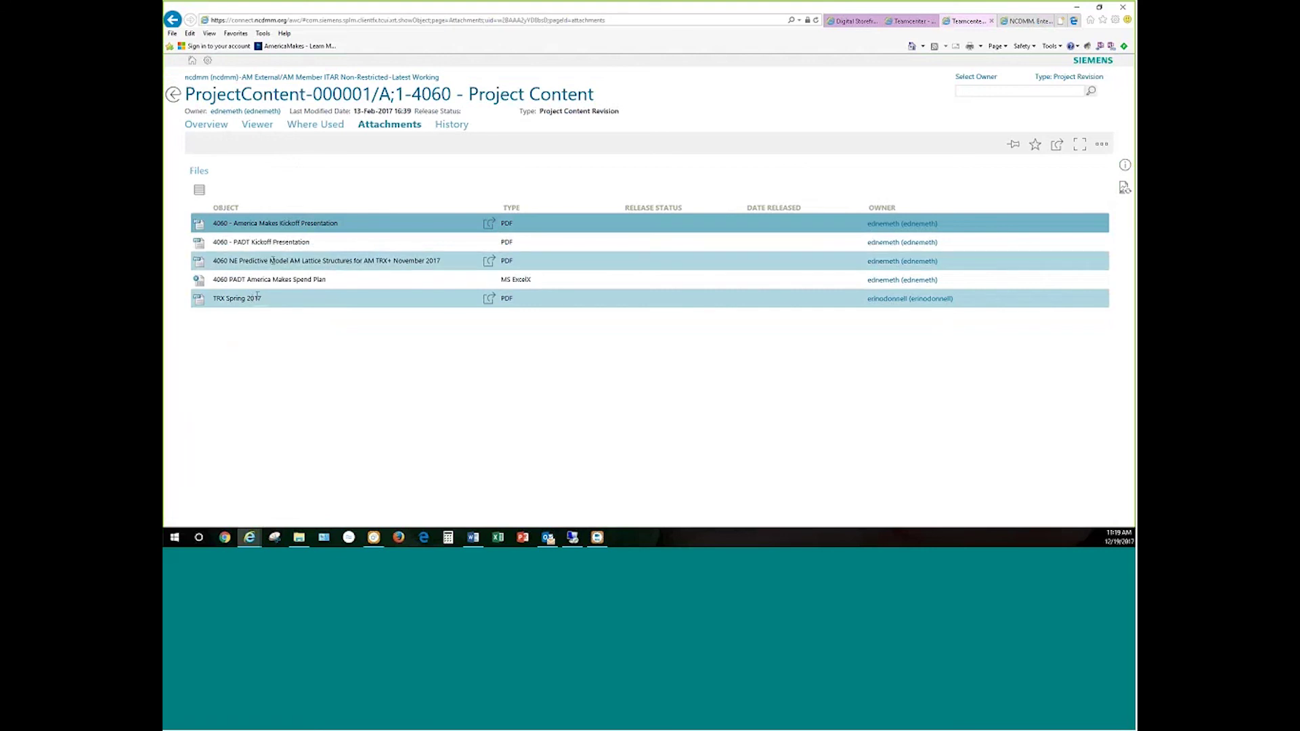
pyautogui.click(489, 261)
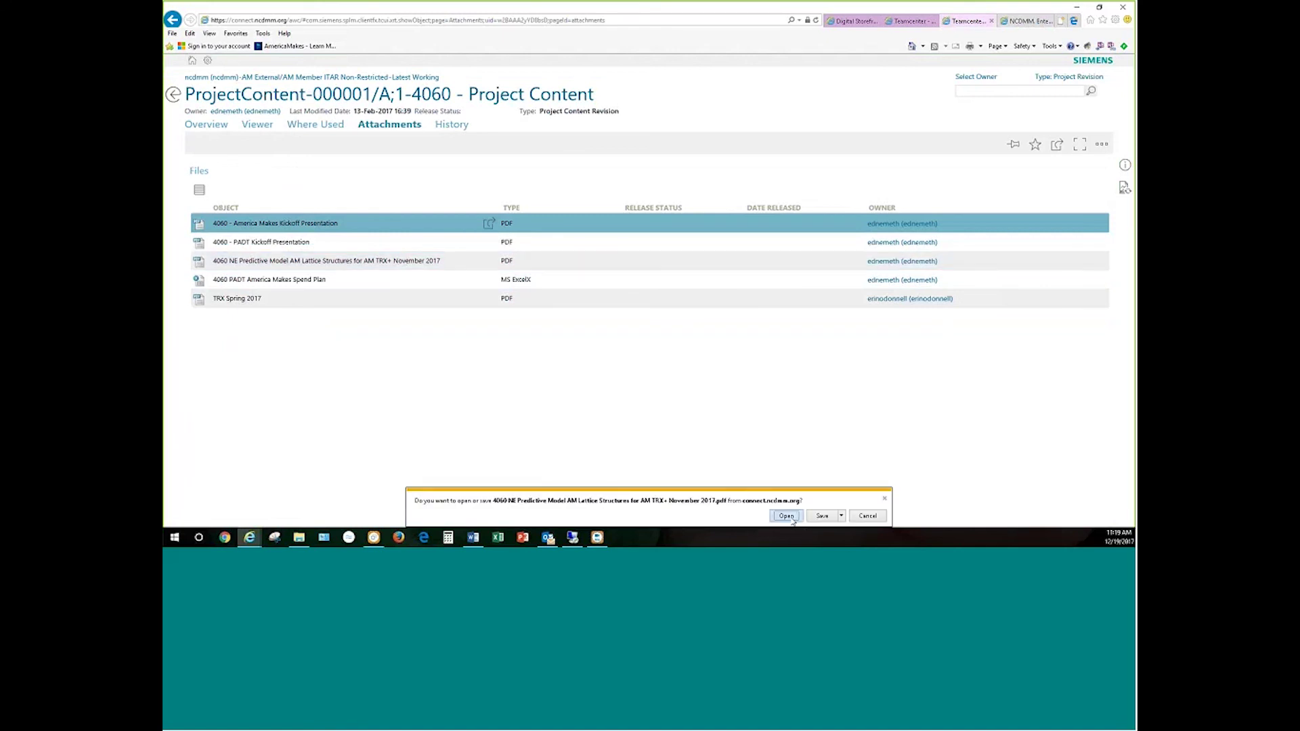
pyautogui.click(788, 516)
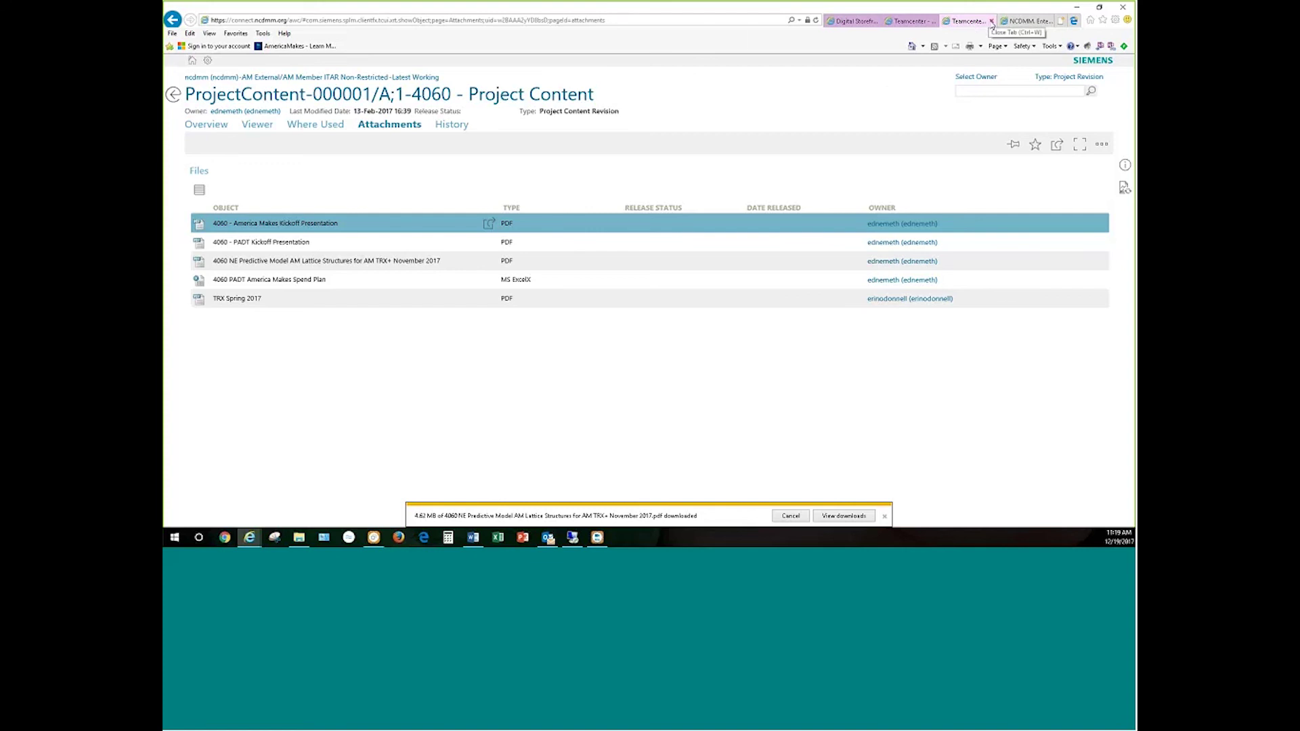
pyautogui.click(916, 23)
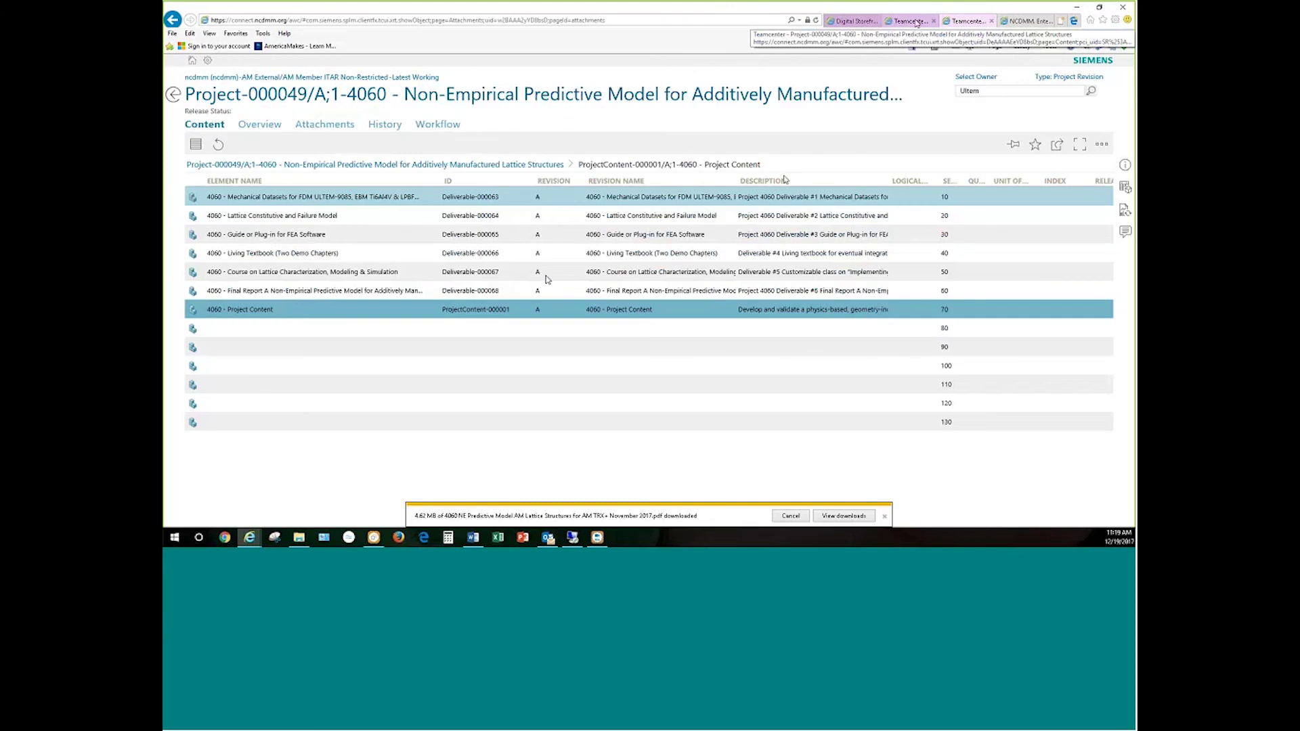
# Maximize the downloaded 4060 Living Textbook PDF and page through its slides to Current Status before closing it.
pyautogui.click(353, 311)
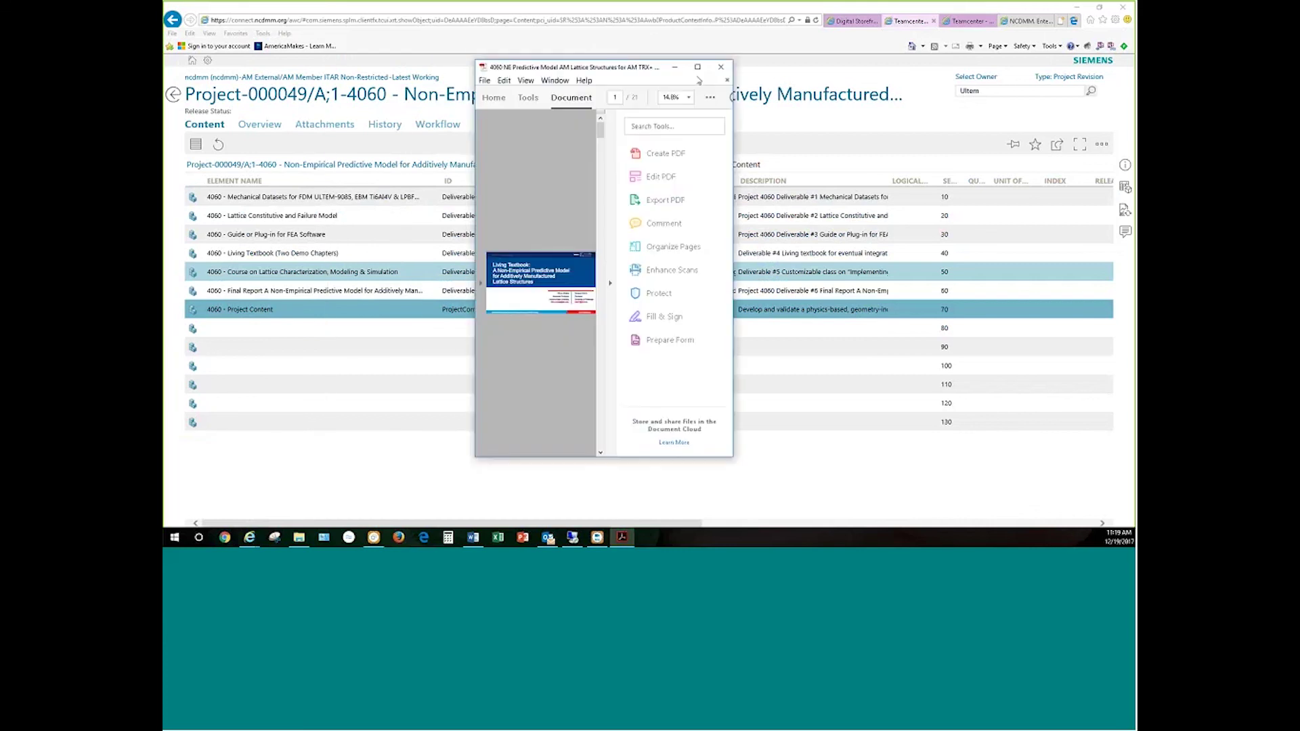
pyautogui.moveTo(619, 62); pyautogui.dragTo(633, 94)
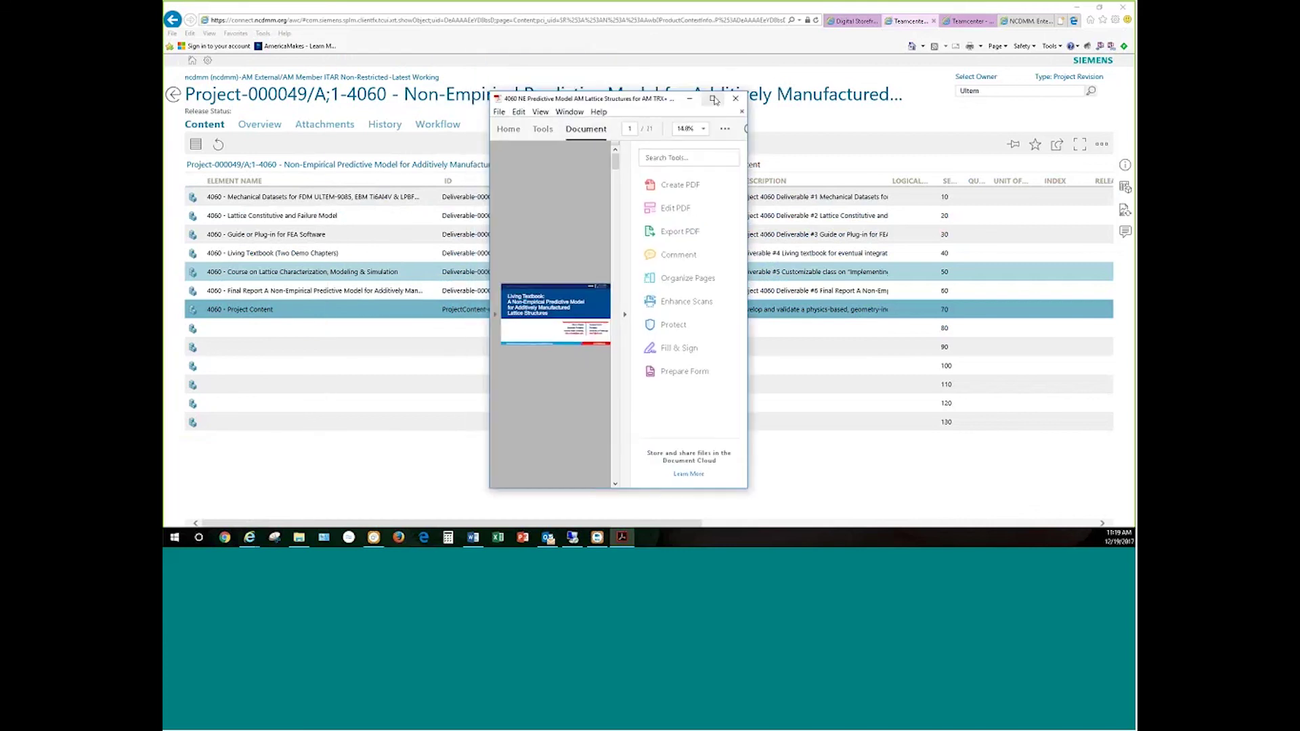
pyautogui.press('super+Up')
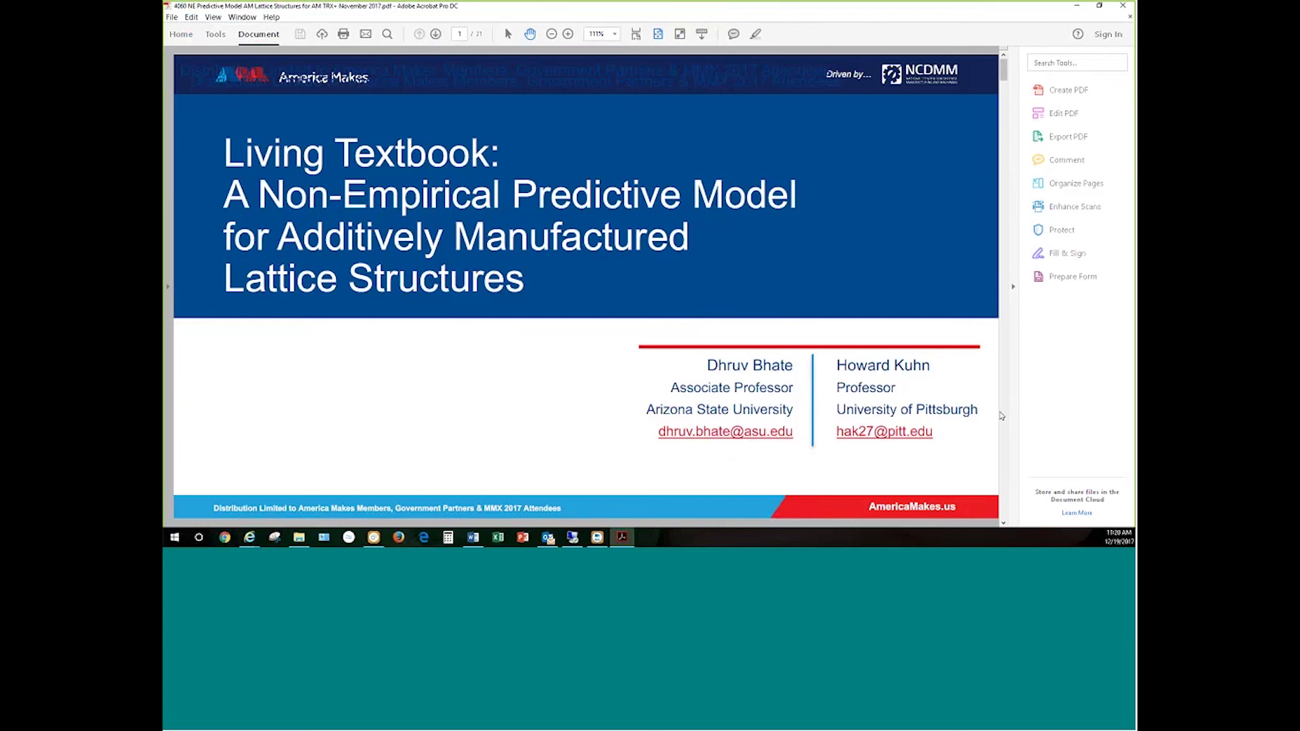
pyautogui.click(1004, 524)
pyautogui.click(1003, 523)
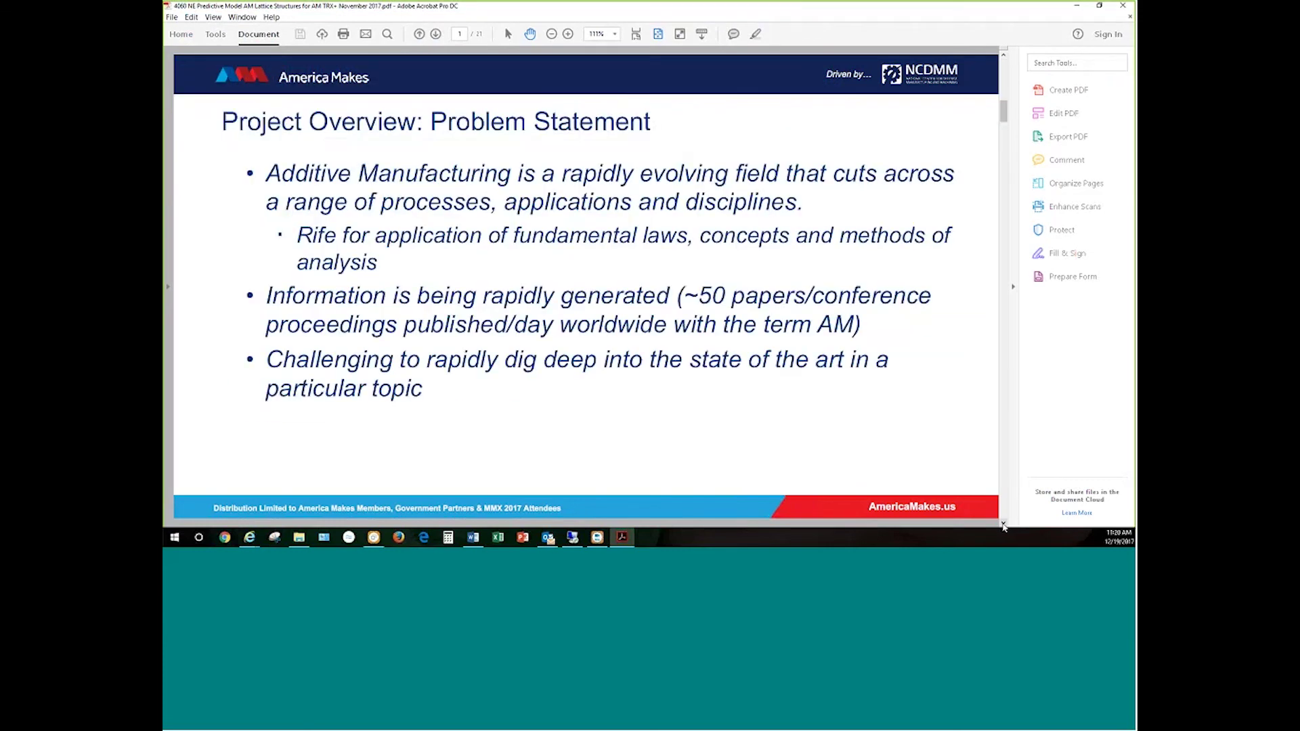
pyautogui.click(1003, 523)
pyautogui.click(1004, 524)
pyautogui.click(1003, 523)
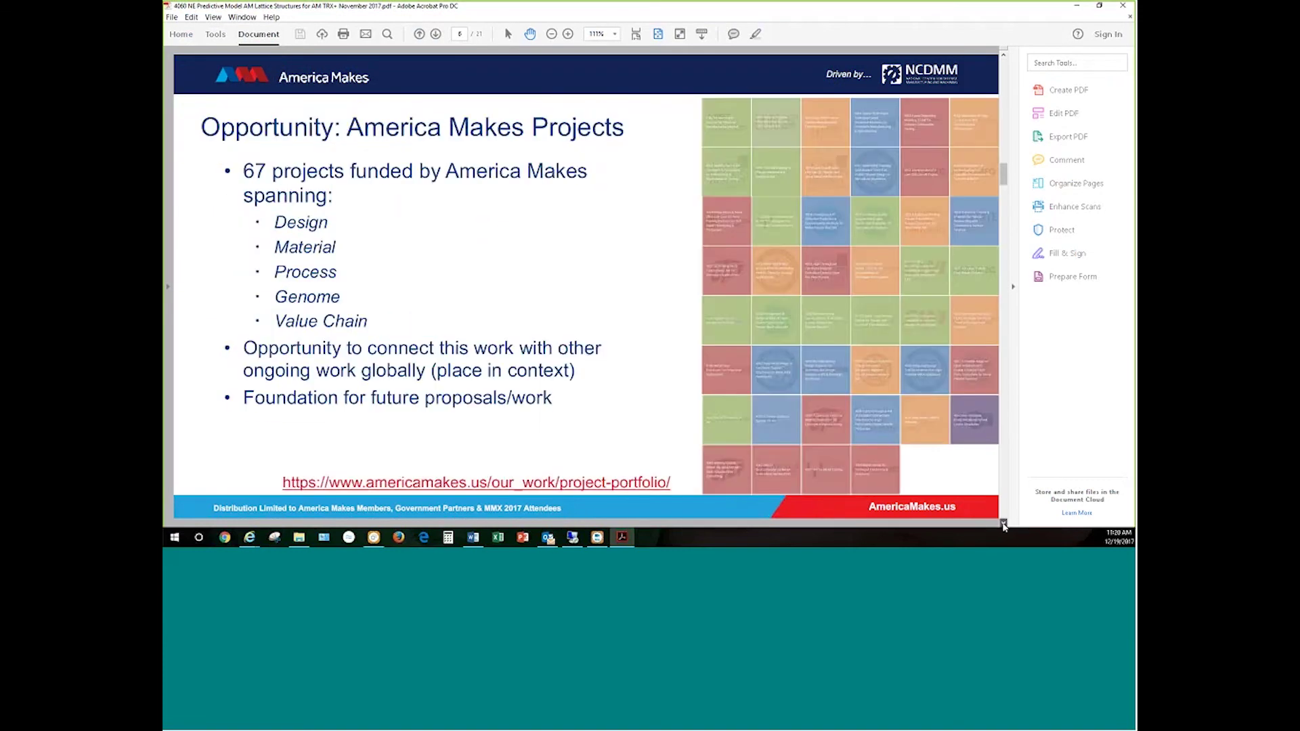
pyautogui.click(1003, 523)
pyautogui.click(1003, 524)
pyautogui.click(1003, 524)
pyautogui.click(1004, 523)
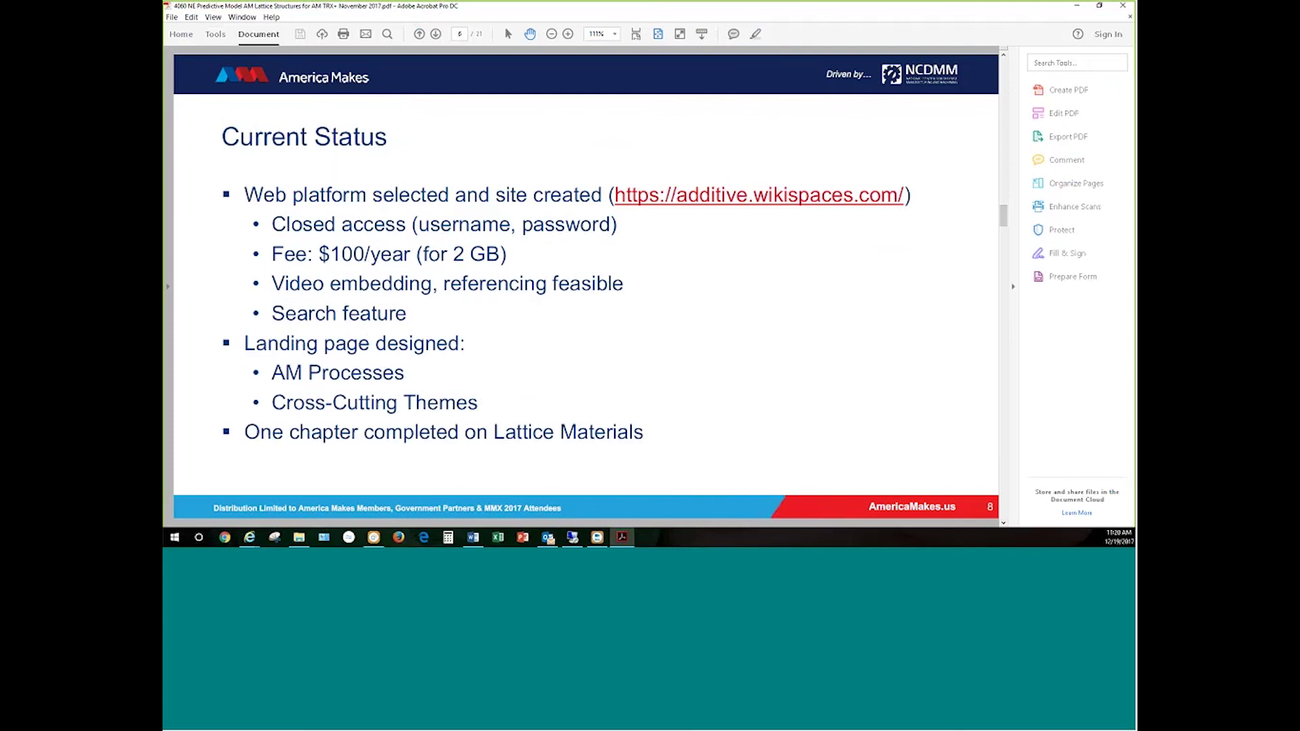
pyautogui.click(1122, 5)
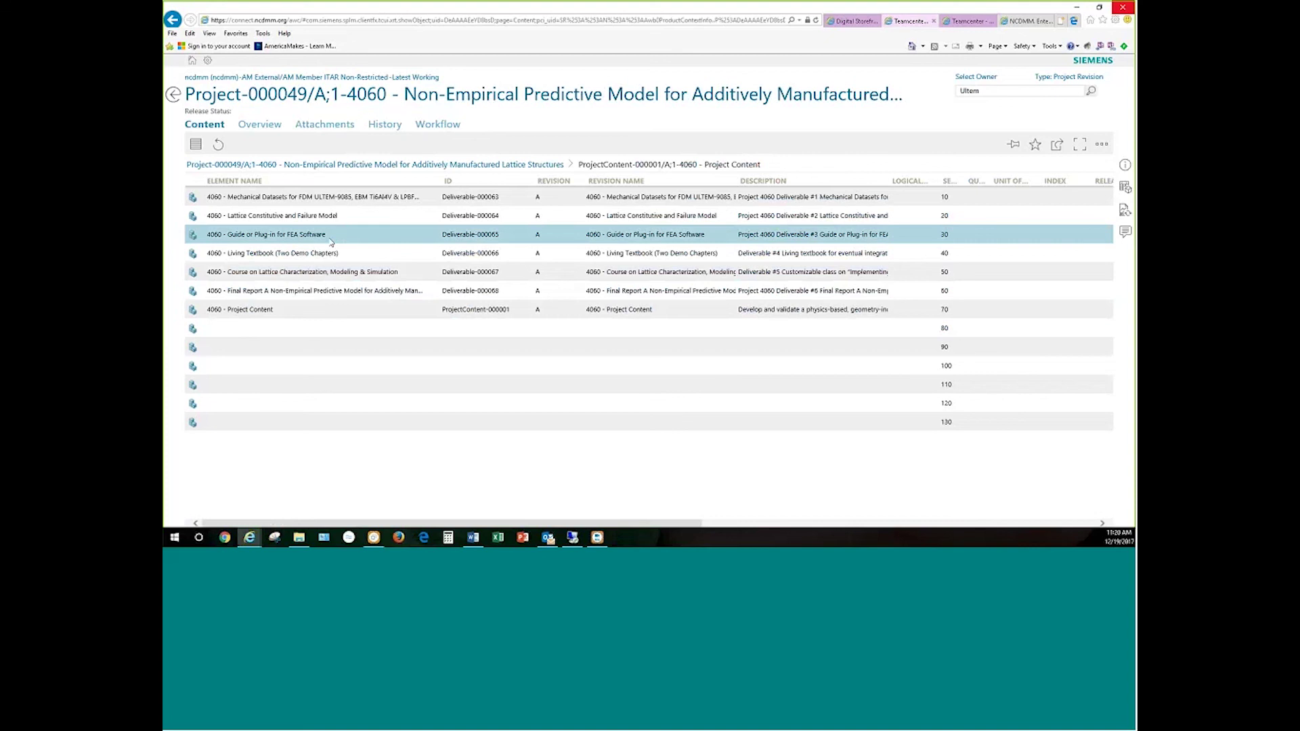
# Open the deliverable 4060 - Guide or Plug-in for FEA Software in a new tab and show its overview.
pyautogui.click(810, 233)
pyautogui.click(1056, 145)
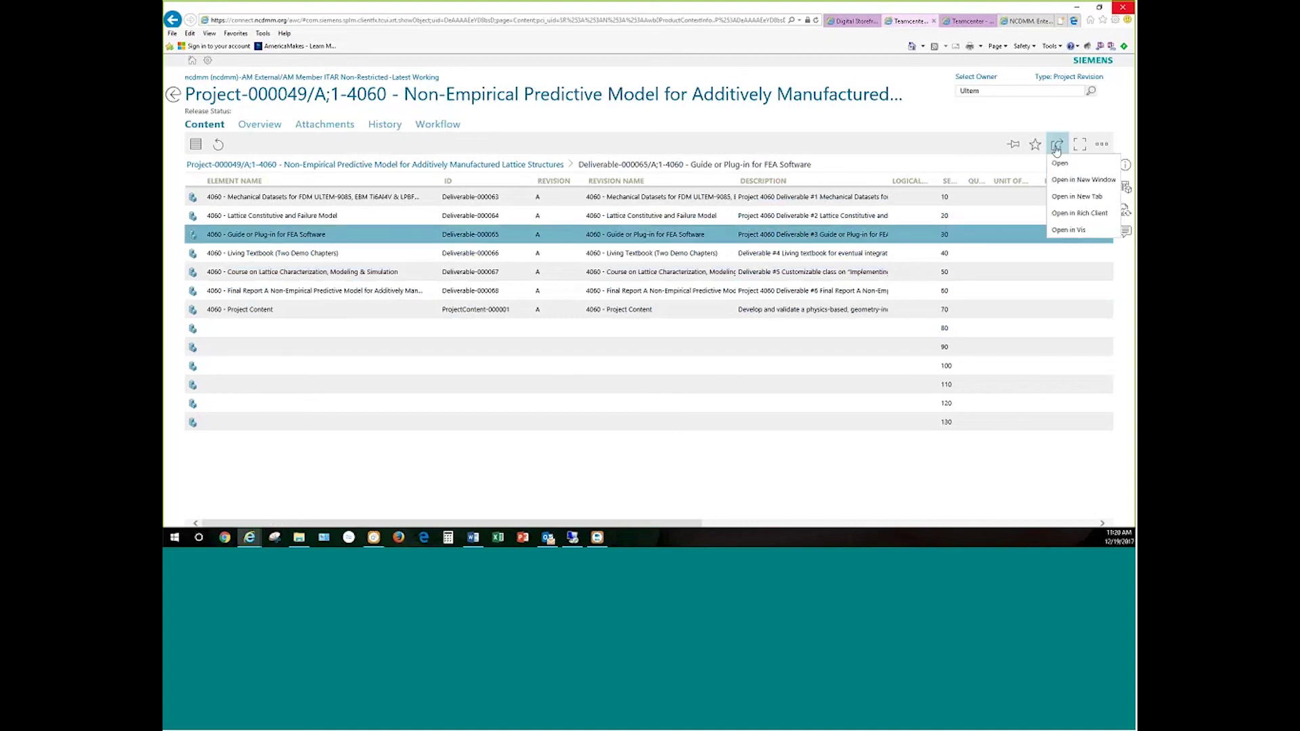
pyautogui.click(1061, 198)
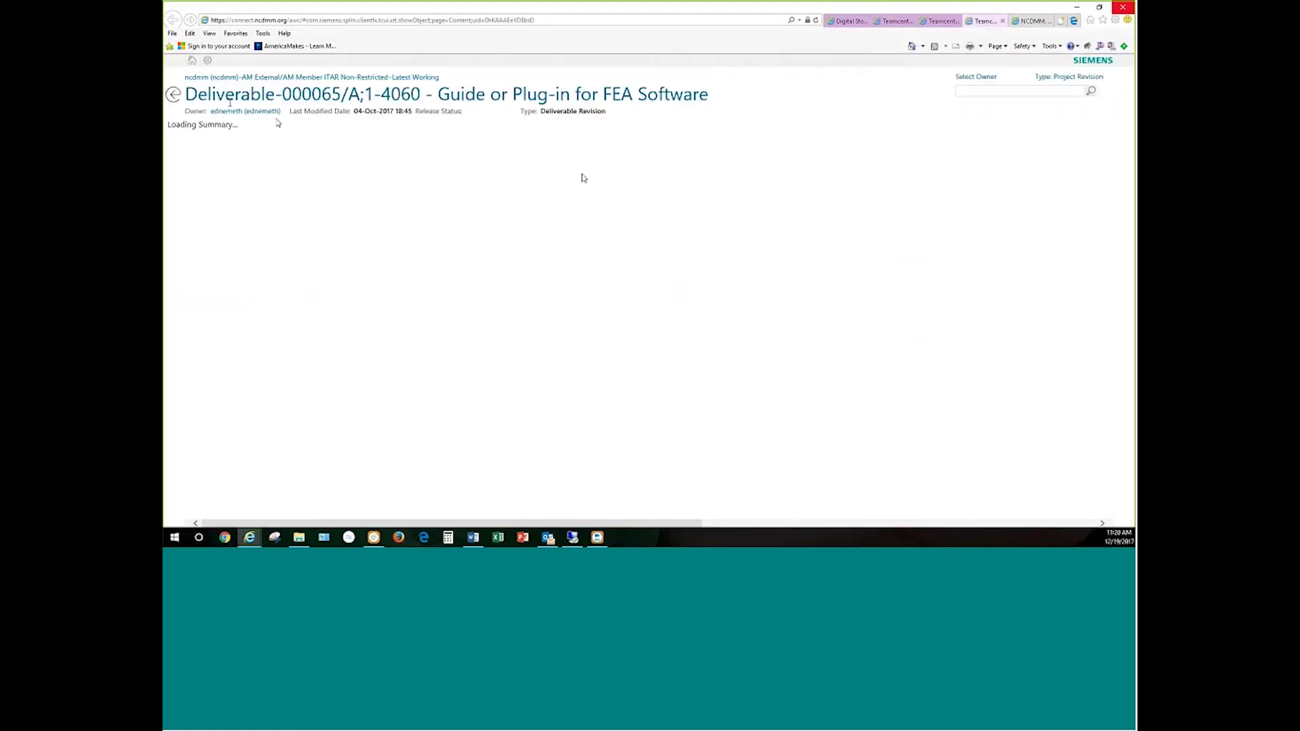
pyautogui.moveTo(186, 94); pyautogui.dragTo(708, 96)
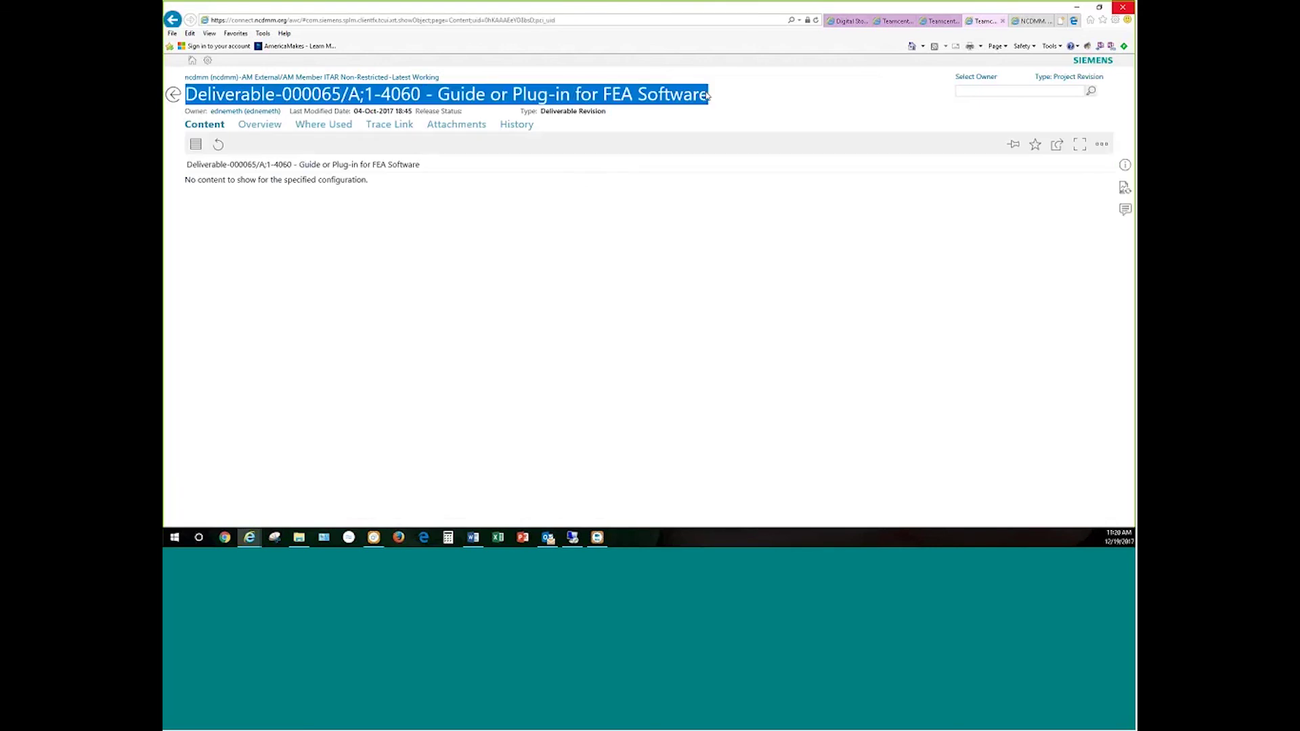
pyautogui.click(261, 129)
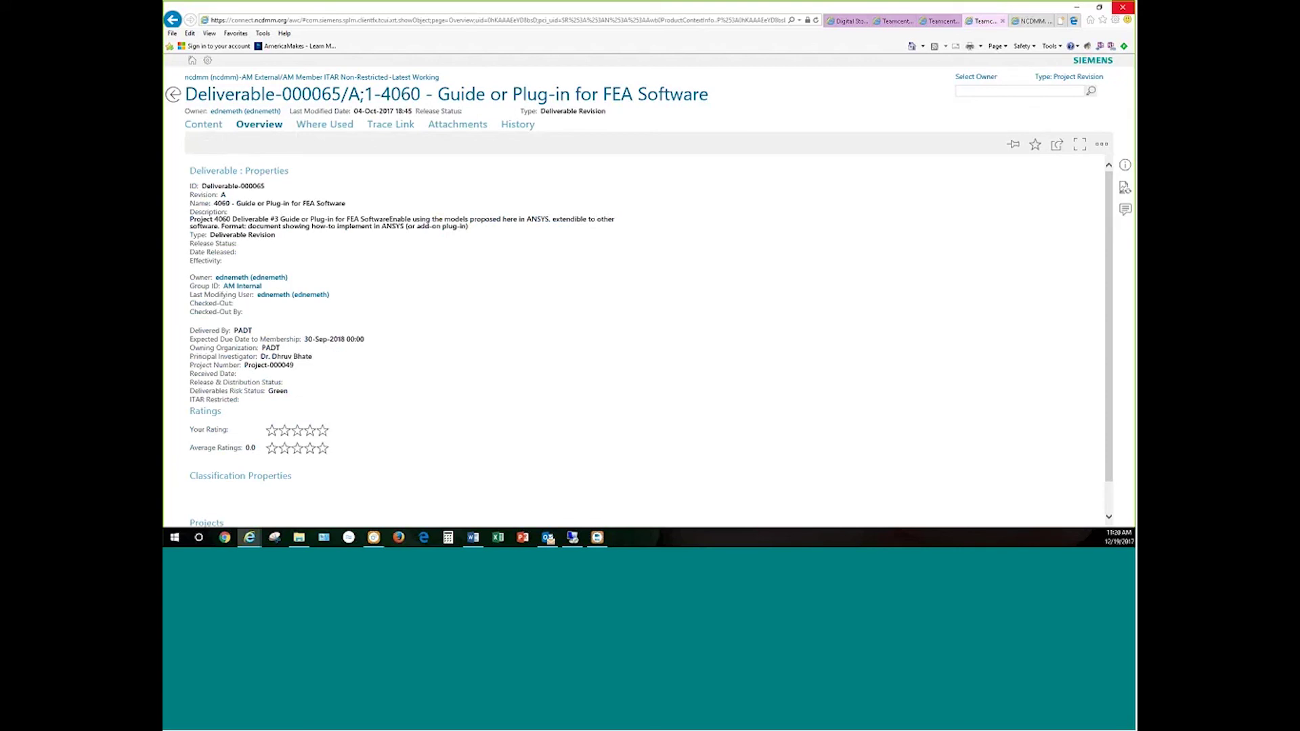
# Circle the deliverable's delivery details from Delivered By to ITAR Restricted, review the expected due date, and return to the project 4060 content list.
pyautogui.moveTo(189, 320)
pyautogui.mouseDown()
pyautogui.moveTo(210, 417)
pyautogui.moveTo(342, 398)
pyautogui.moveTo(324, 310)
pyautogui.moveTo(185, 321)
pyautogui.mouseUp()
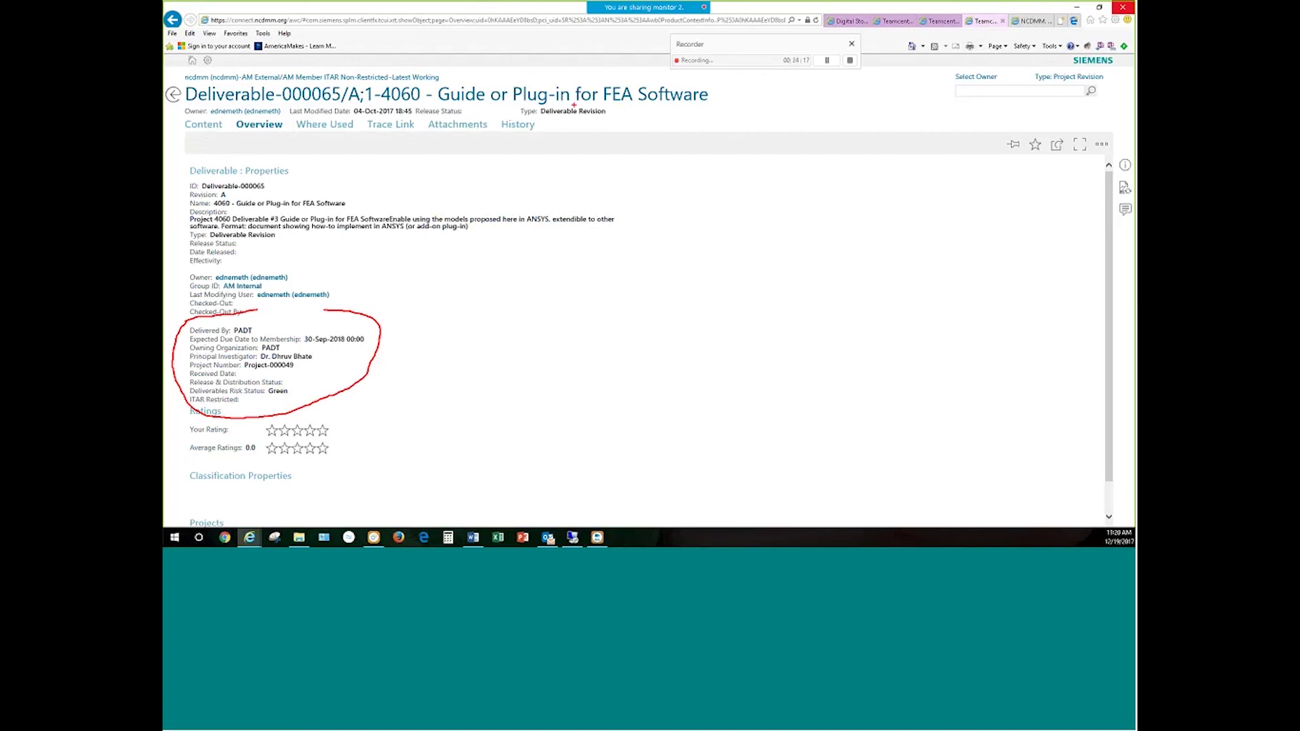
pyautogui.moveTo(325, 310); pyautogui.dragTo(256, 311)
pyautogui.press('Escape')
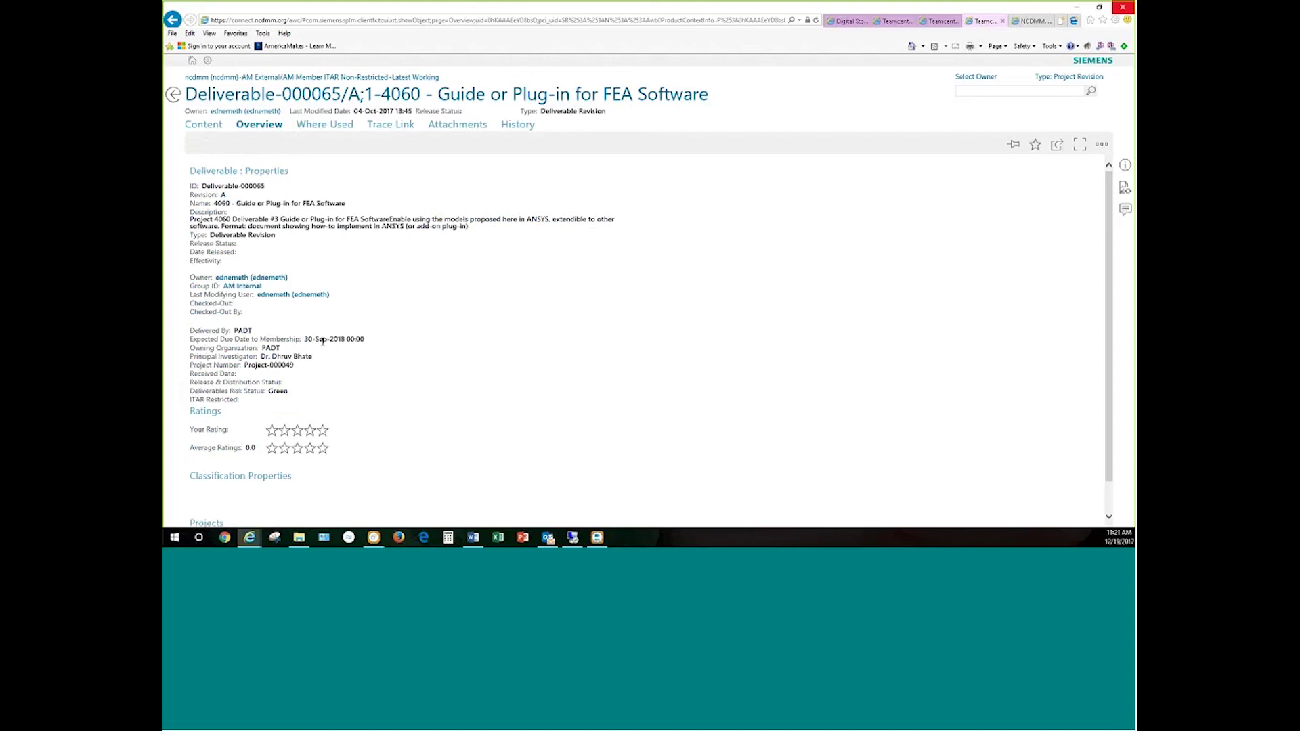
pyautogui.moveTo(304, 339); pyautogui.dragTo(362, 348)
pyautogui.click(461, 127)
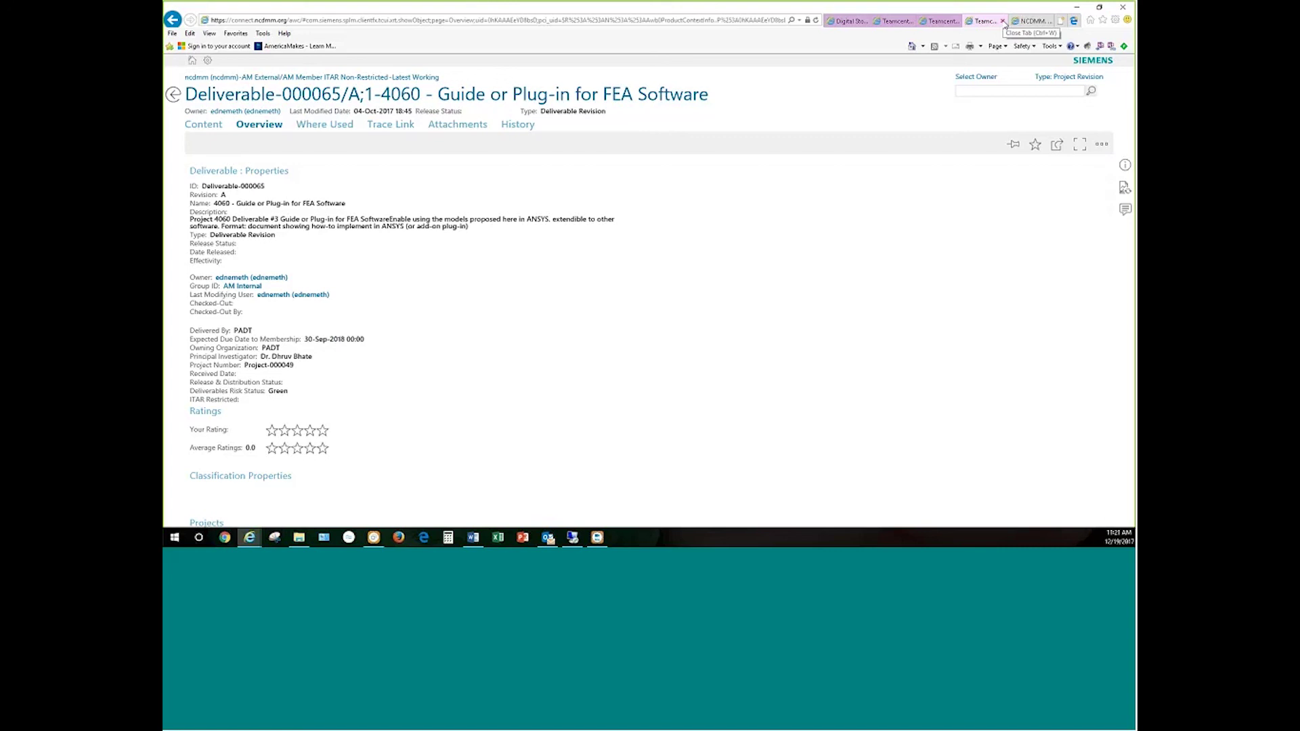
pyautogui.click(1003, 21)
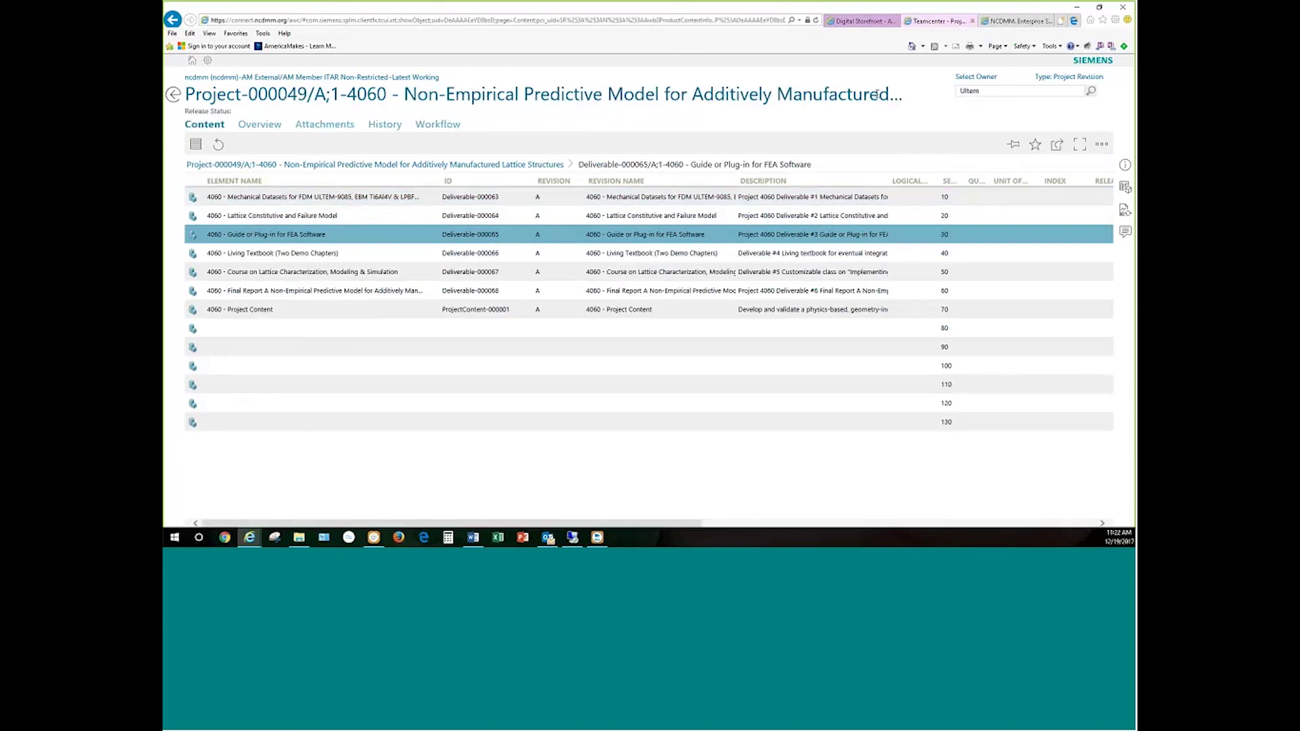
# Restrict the search type to Deliverable Revision and search for all deliverables with the wildcard *.
pyautogui.moveTo(186, 95); pyautogui.dragTo(893, 95)
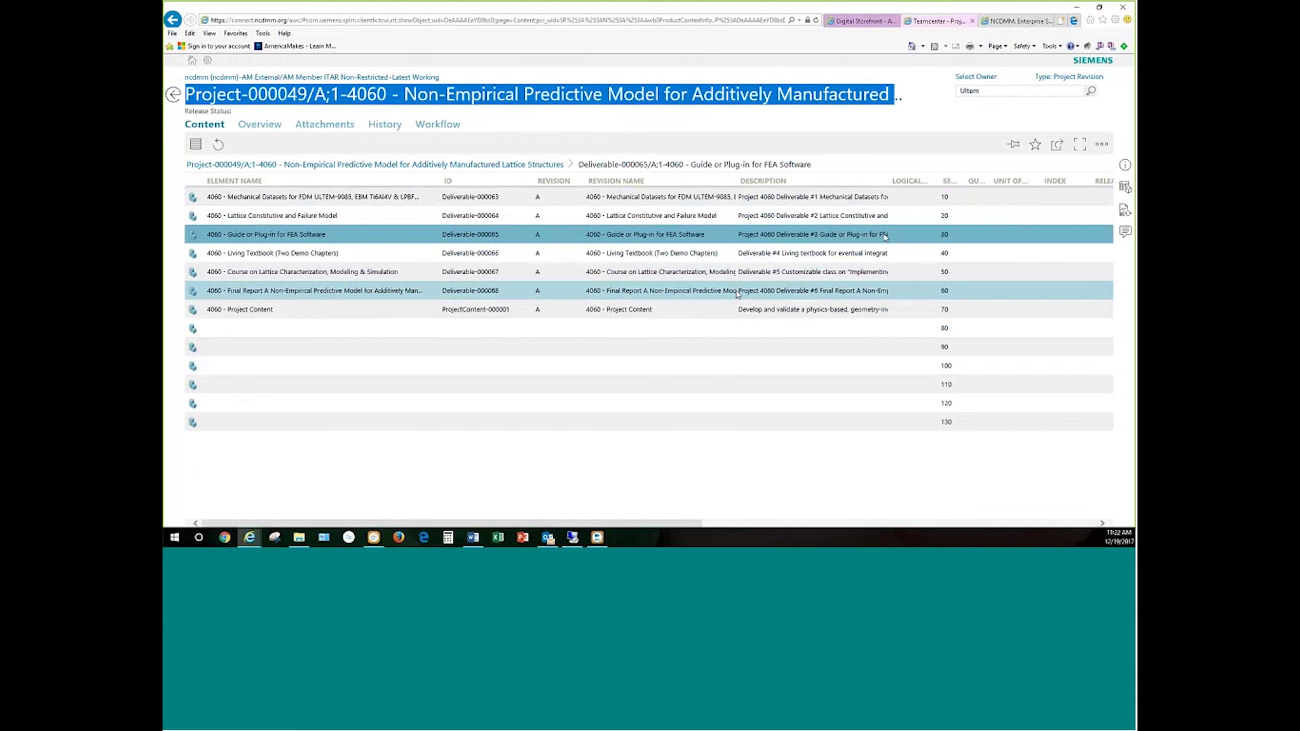
pyautogui.click(960, 118)
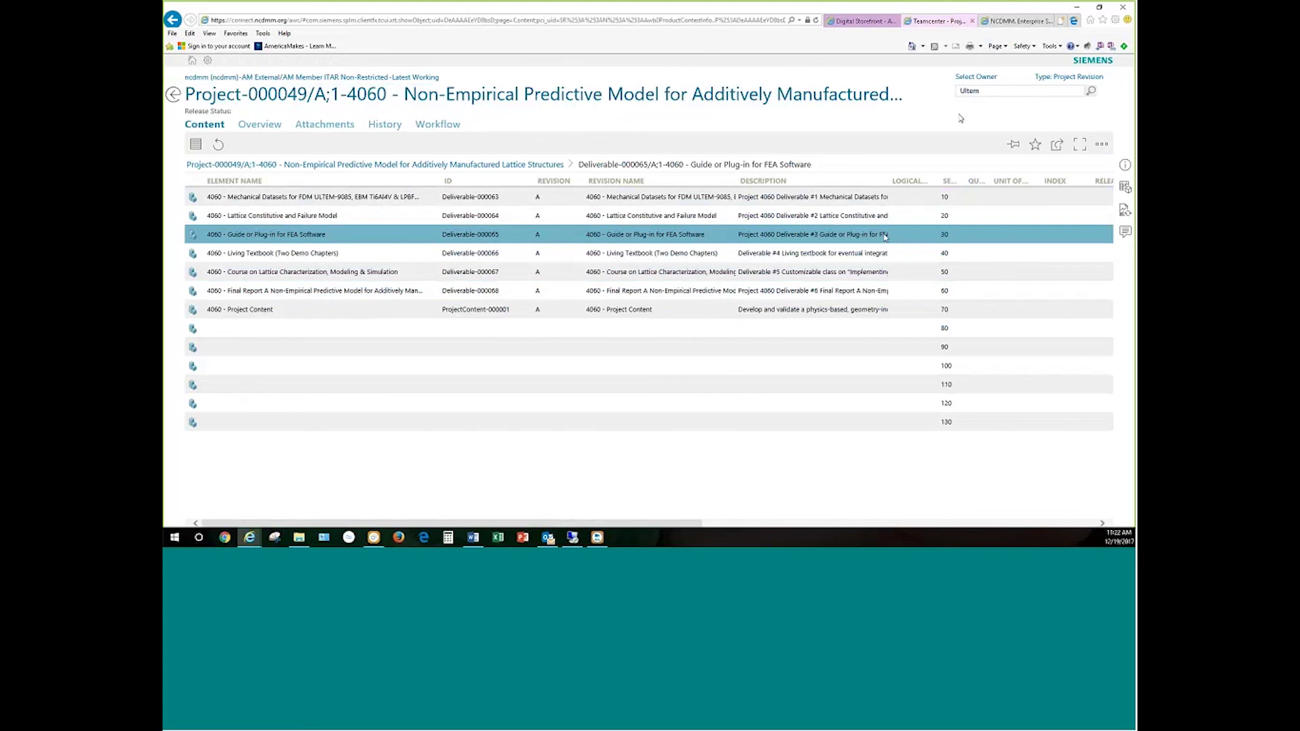
pyautogui.click(1076, 78)
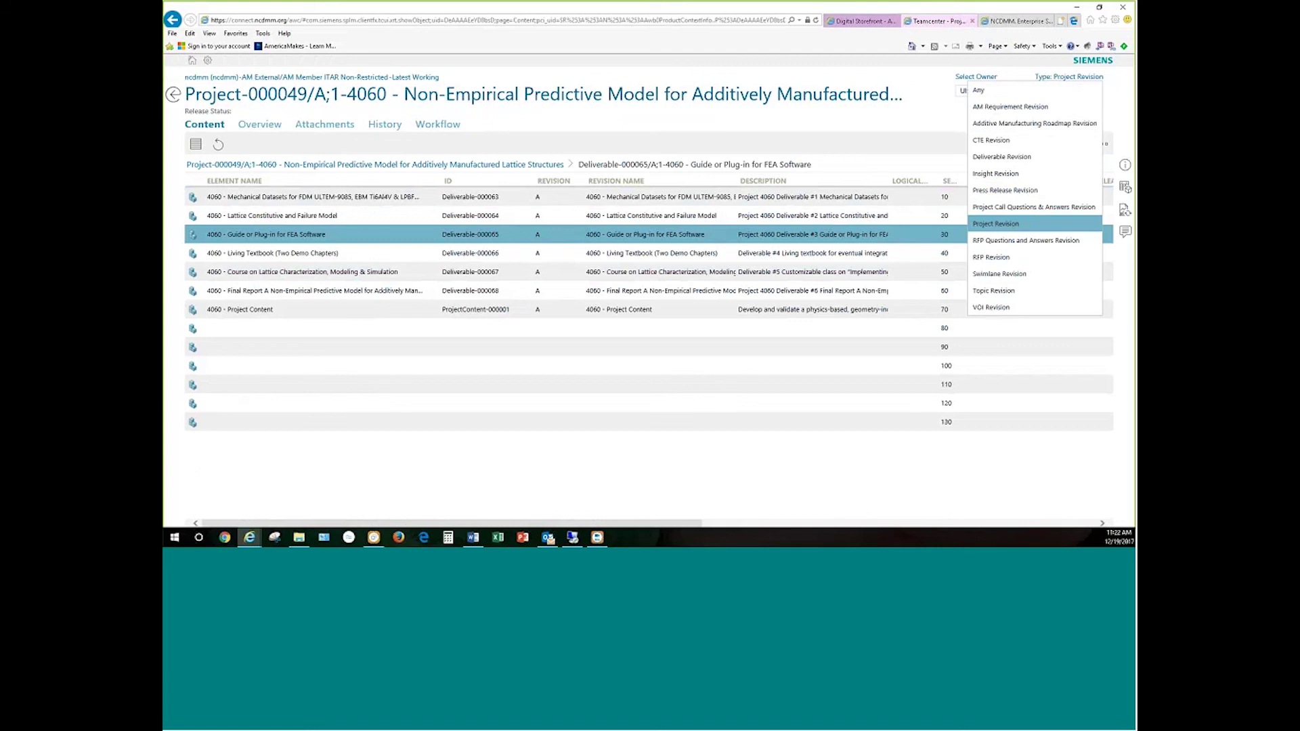
pyautogui.click(1009, 158)
pyautogui.doubleClick(985, 98)
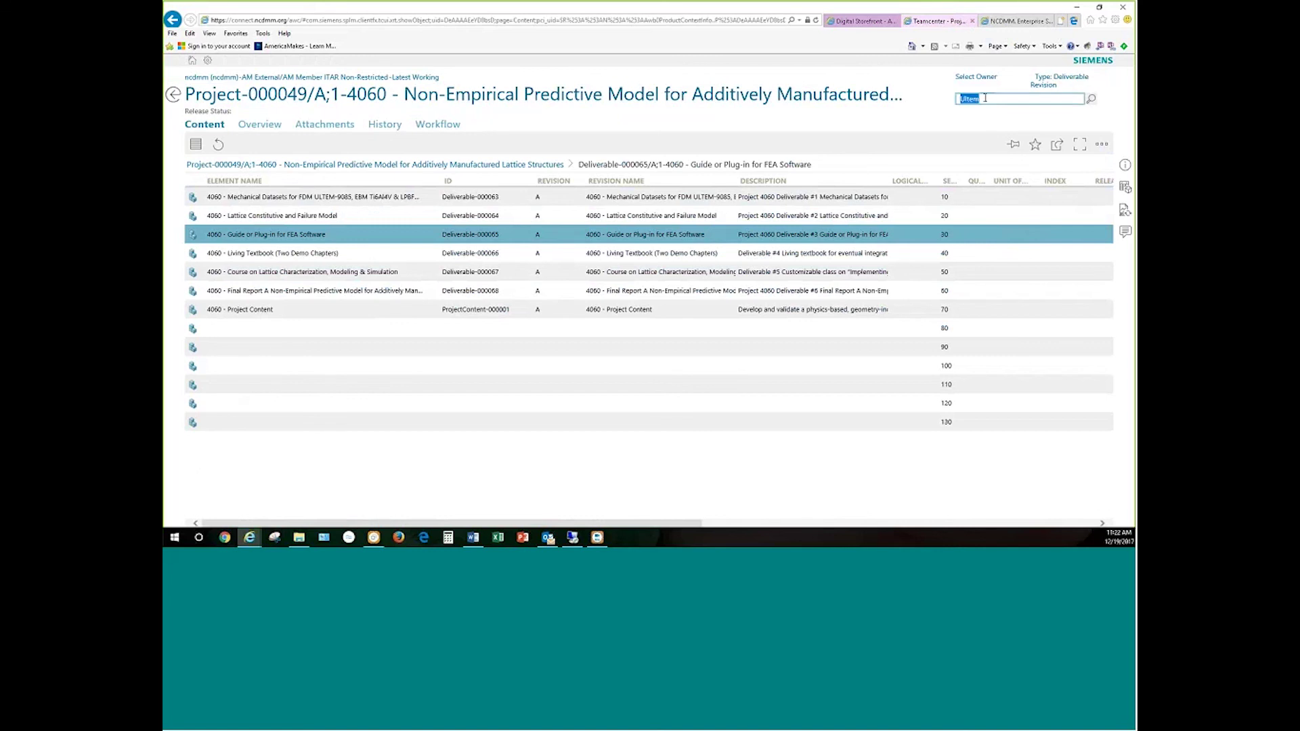
pyautogui.write('*')
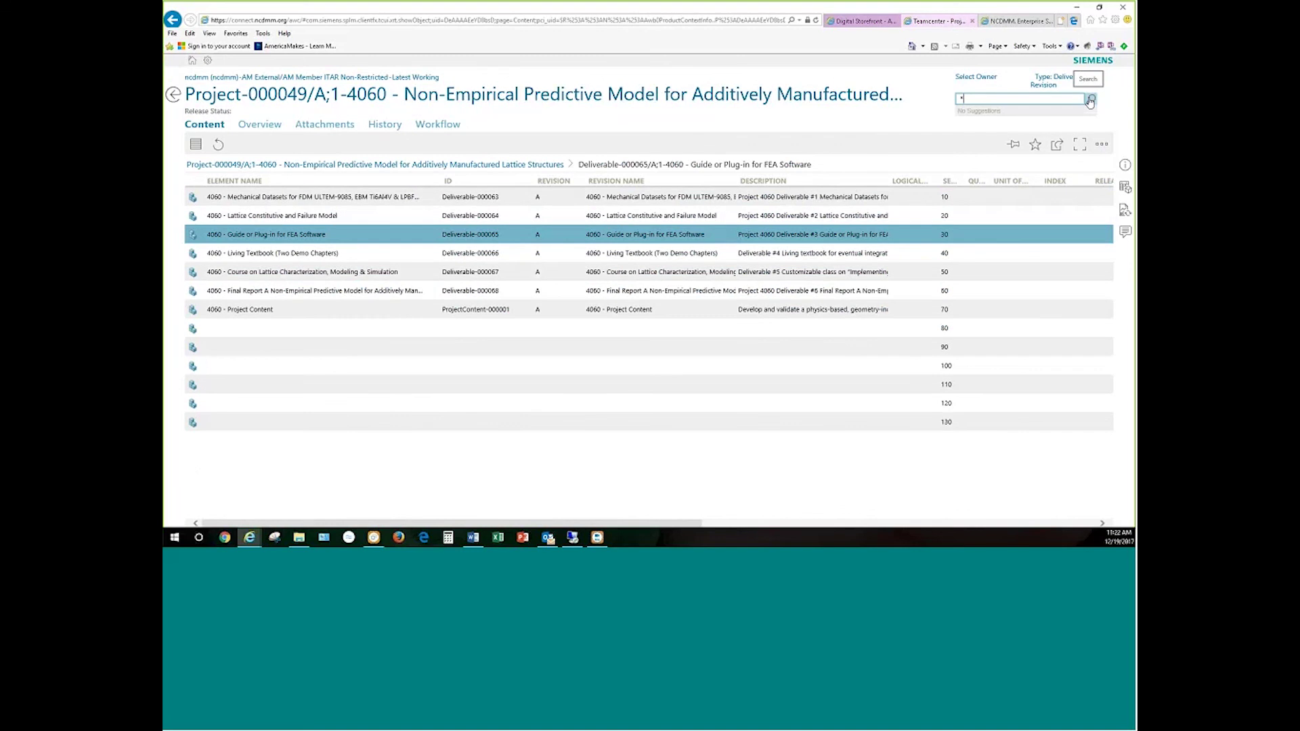
pyautogui.click(1091, 100)
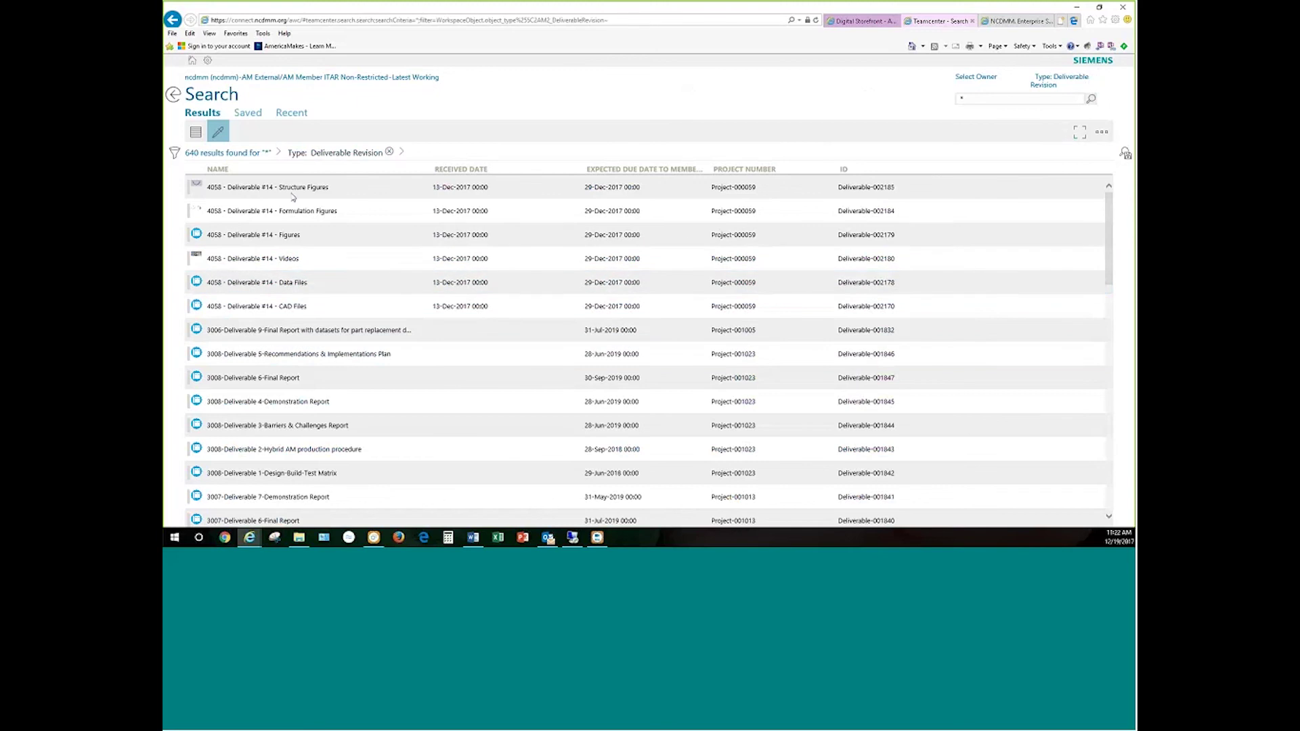
# Look over the deliverables list and narrow it by searching for 4026.
pyautogui.click(907, 282)
pyautogui.click(528, 212)
pyautogui.click(956, 99)
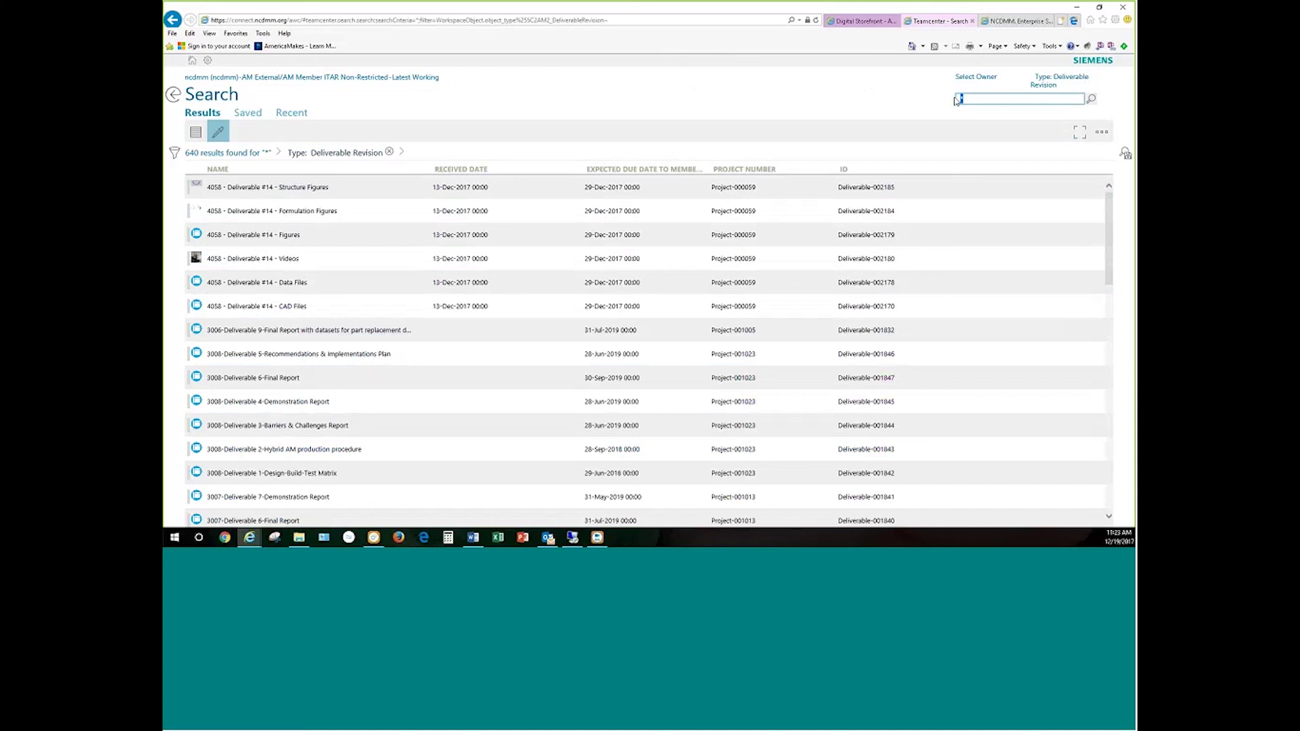
pyautogui.write('4026')
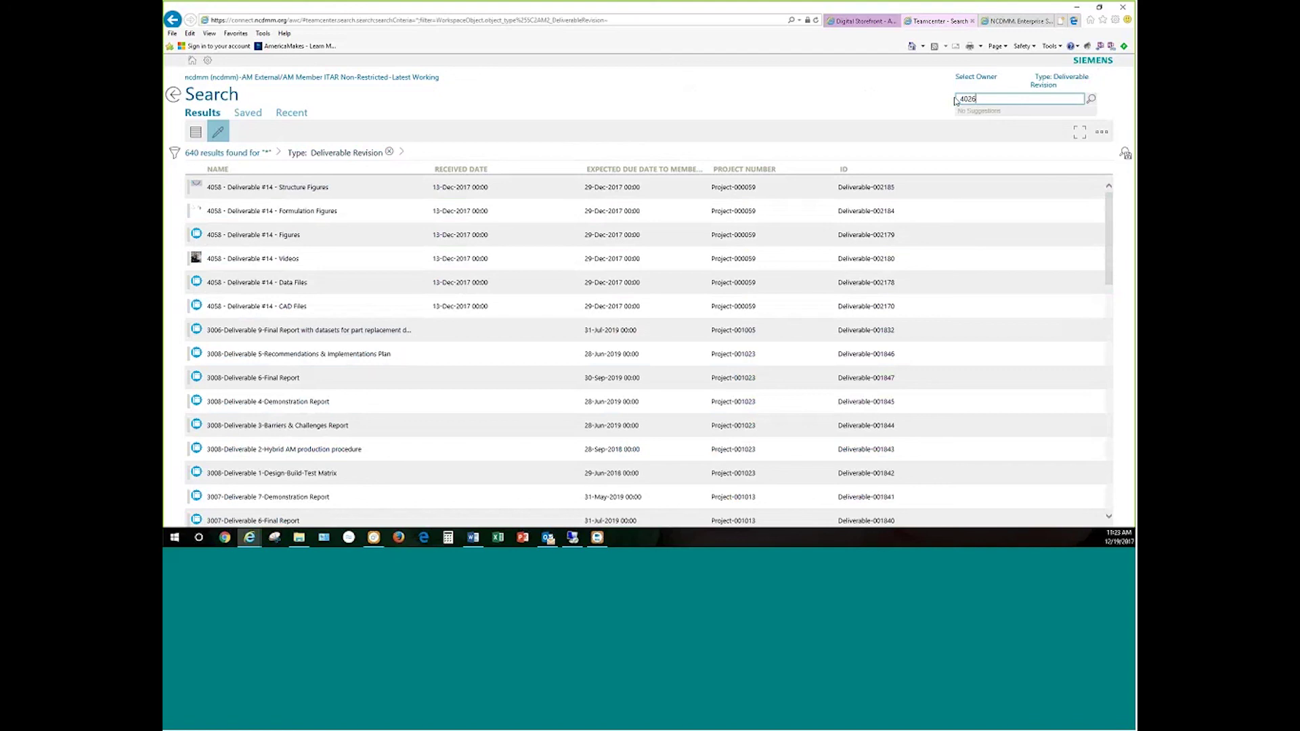
pyautogui.click(1090, 99)
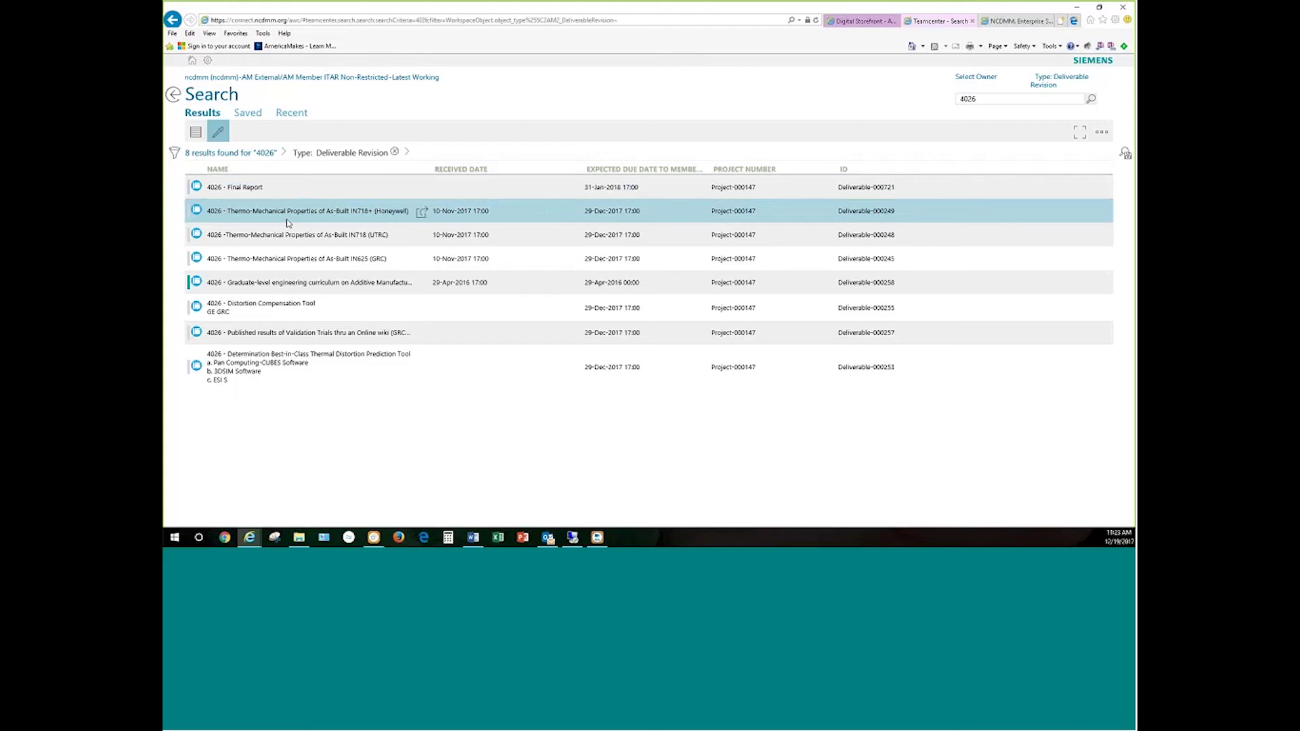
# Open 4026 - Thermo-Mechanical Properties of As-Built IN718+ (Honeywell), review its overview and attachments, and return to the search results.
pyautogui.click(423, 214)
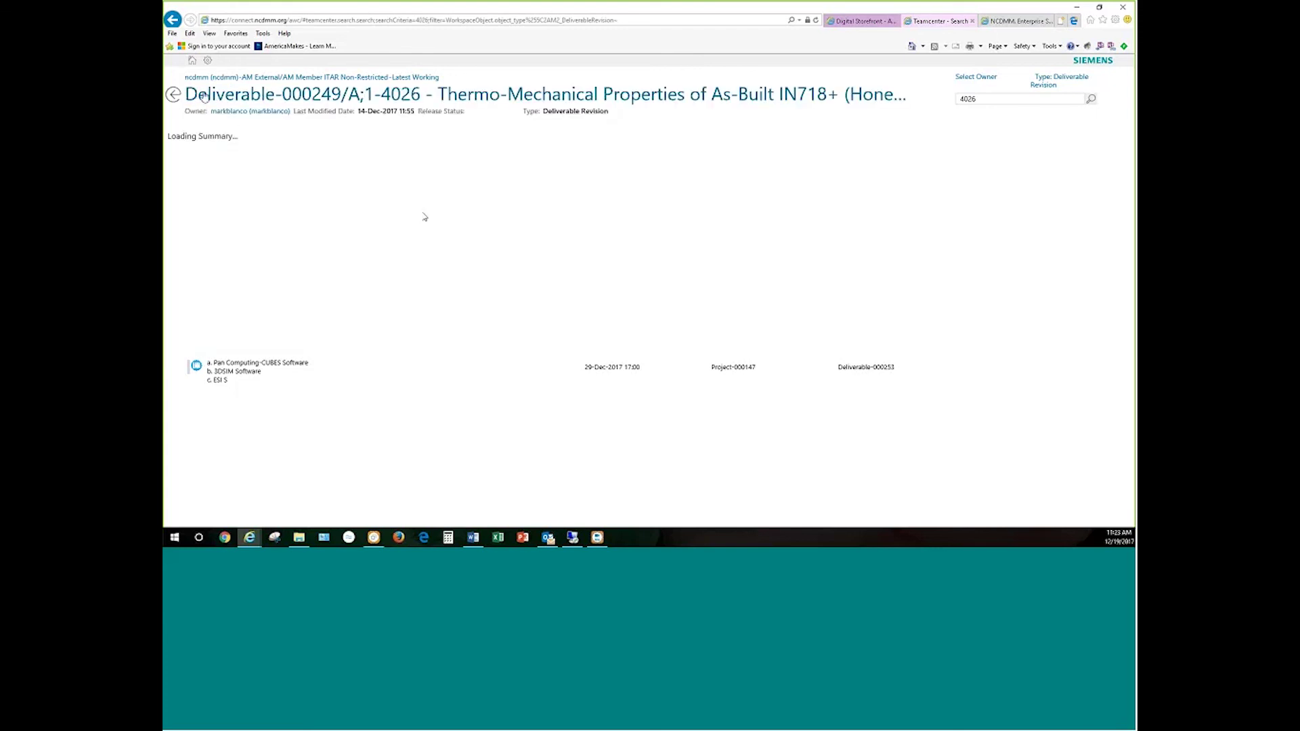
pyautogui.moveTo(187, 95); pyautogui.dragTo(821, 103)
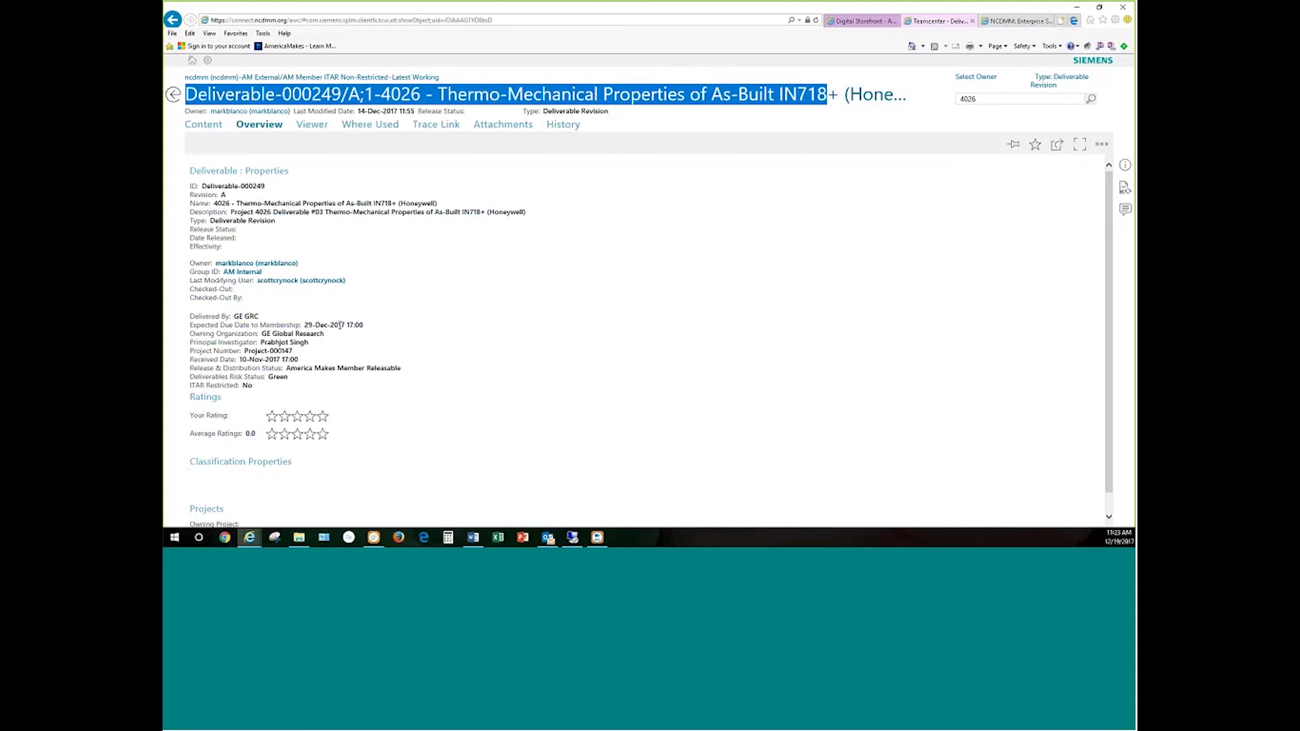
pyautogui.moveTo(241, 348); pyautogui.dragTo(312, 369)
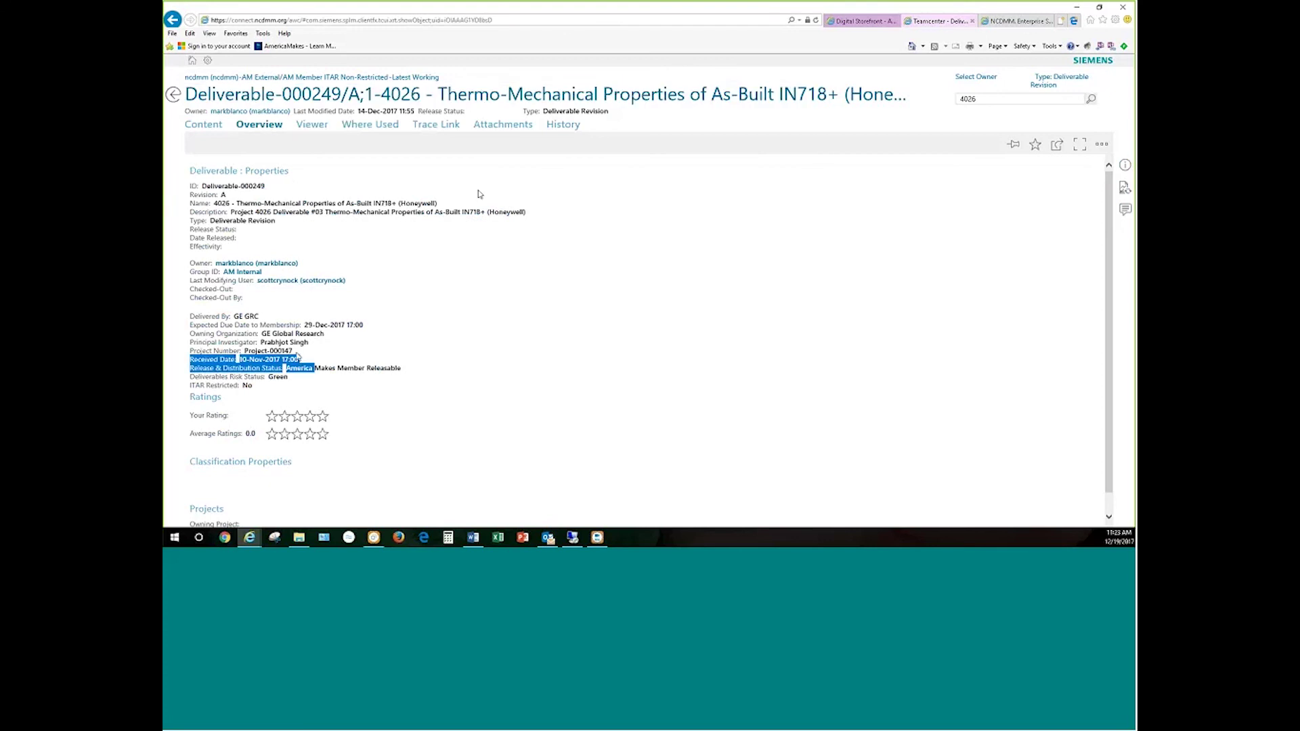
pyautogui.click(505, 127)
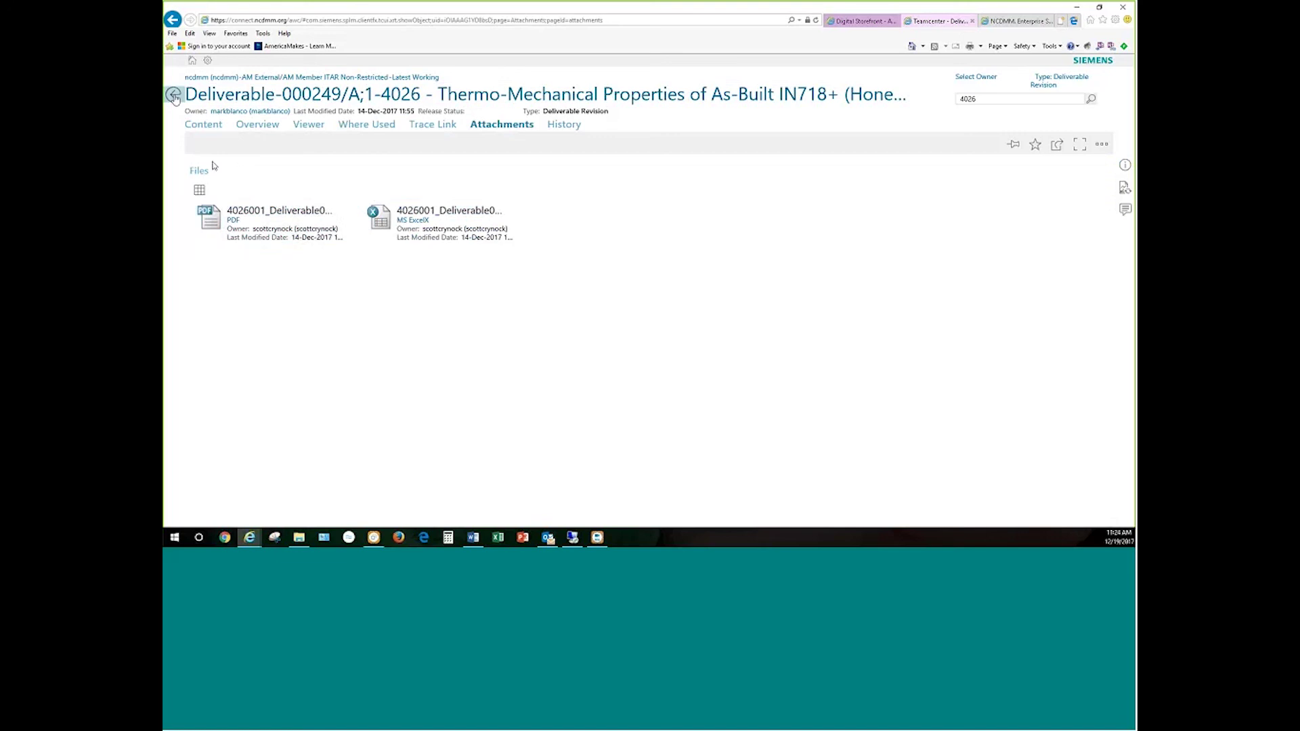
pyautogui.click(174, 95)
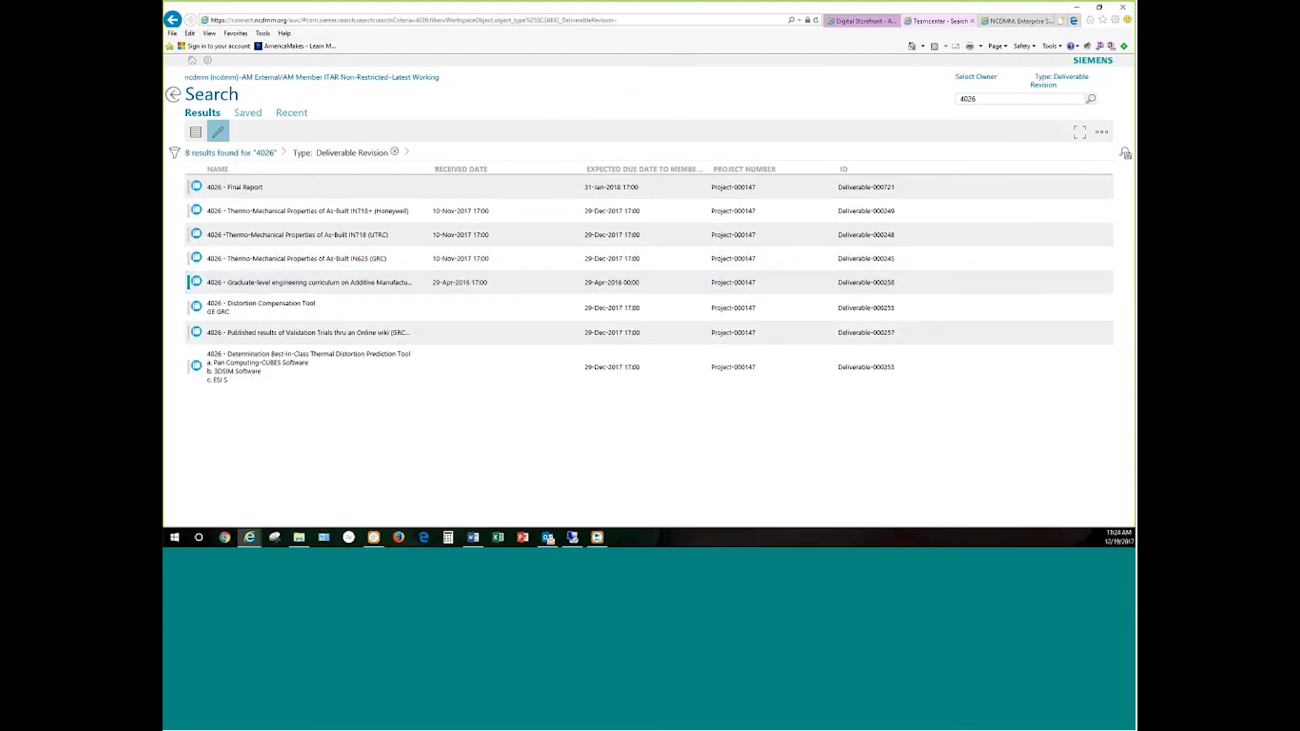
# Open the Insight Report from the Digital Storefront home page and show its attachments.
pyautogui.click(192, 61)
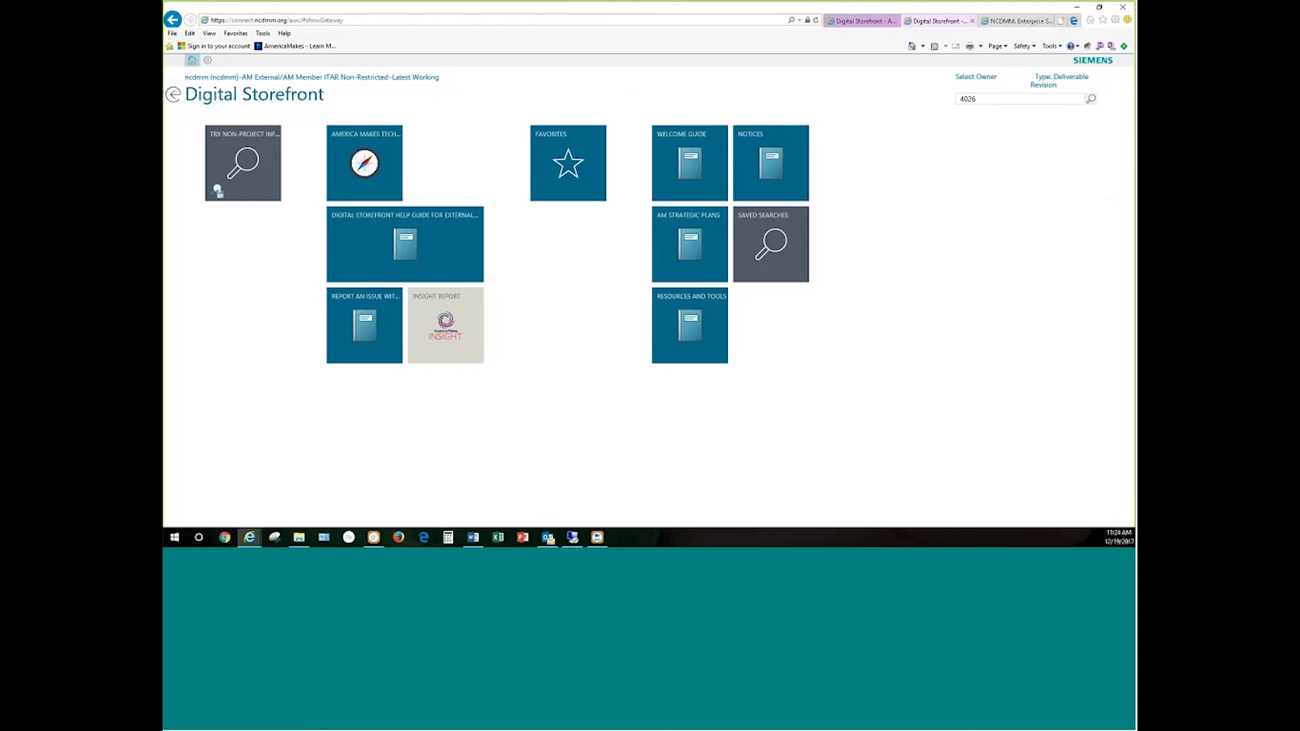
pyautogui.click(446, 323)
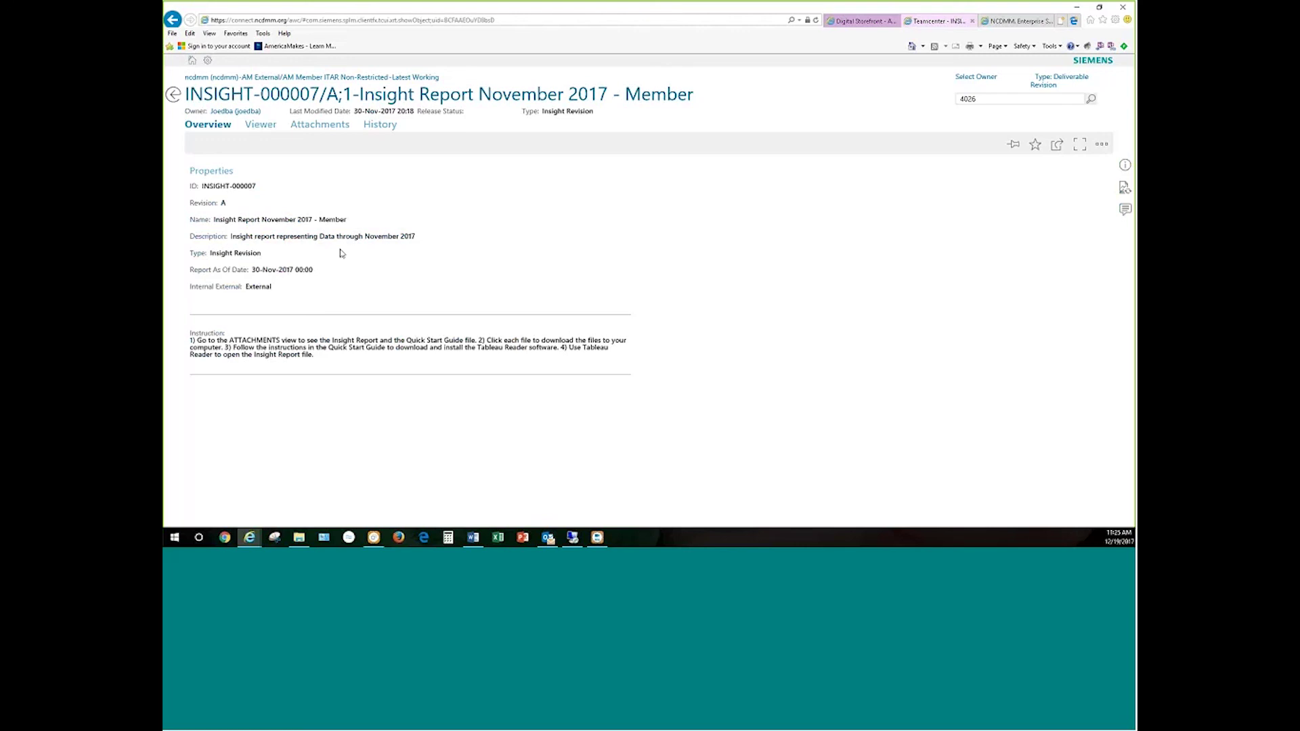
pyautogui.click(311, 129)
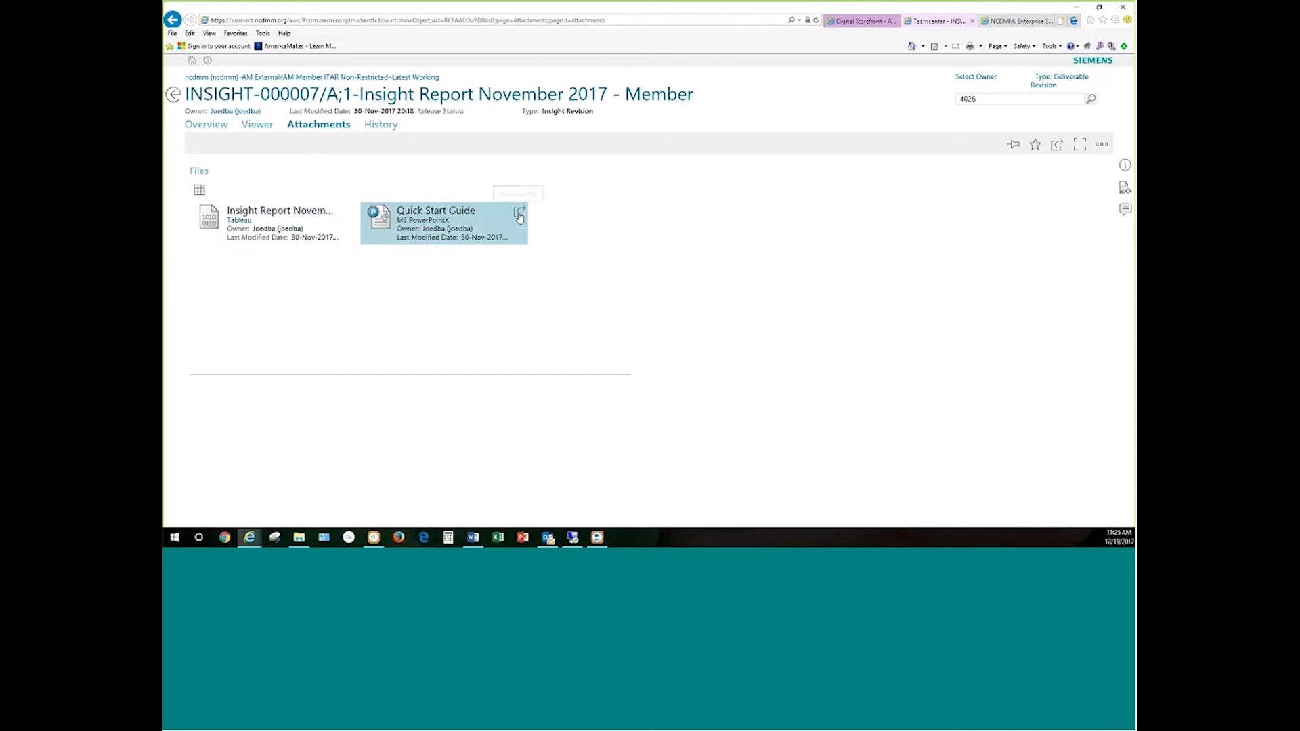
# Open the attached Quick Start Guide, circle the Tableau Reader download link on its first slide, and close the presentation.
pyautogui.click(520, 216)
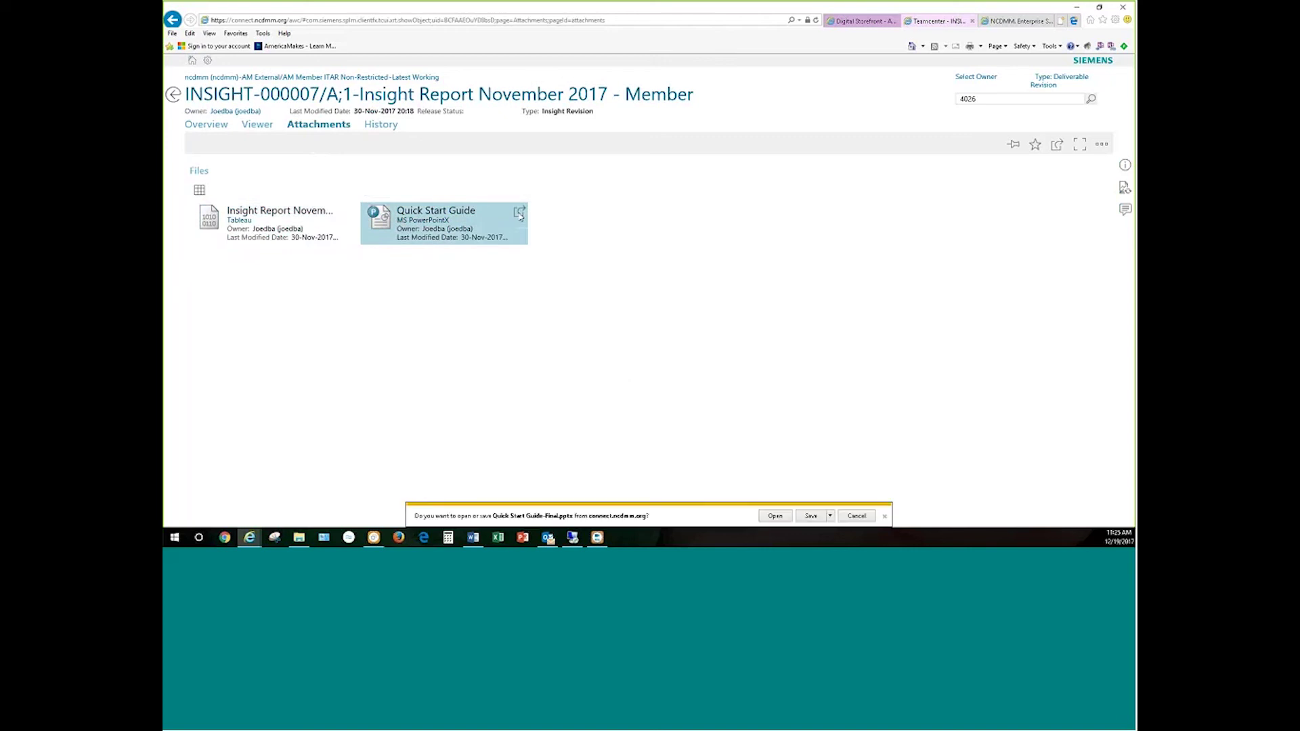
pyautogui.click(774, 516)
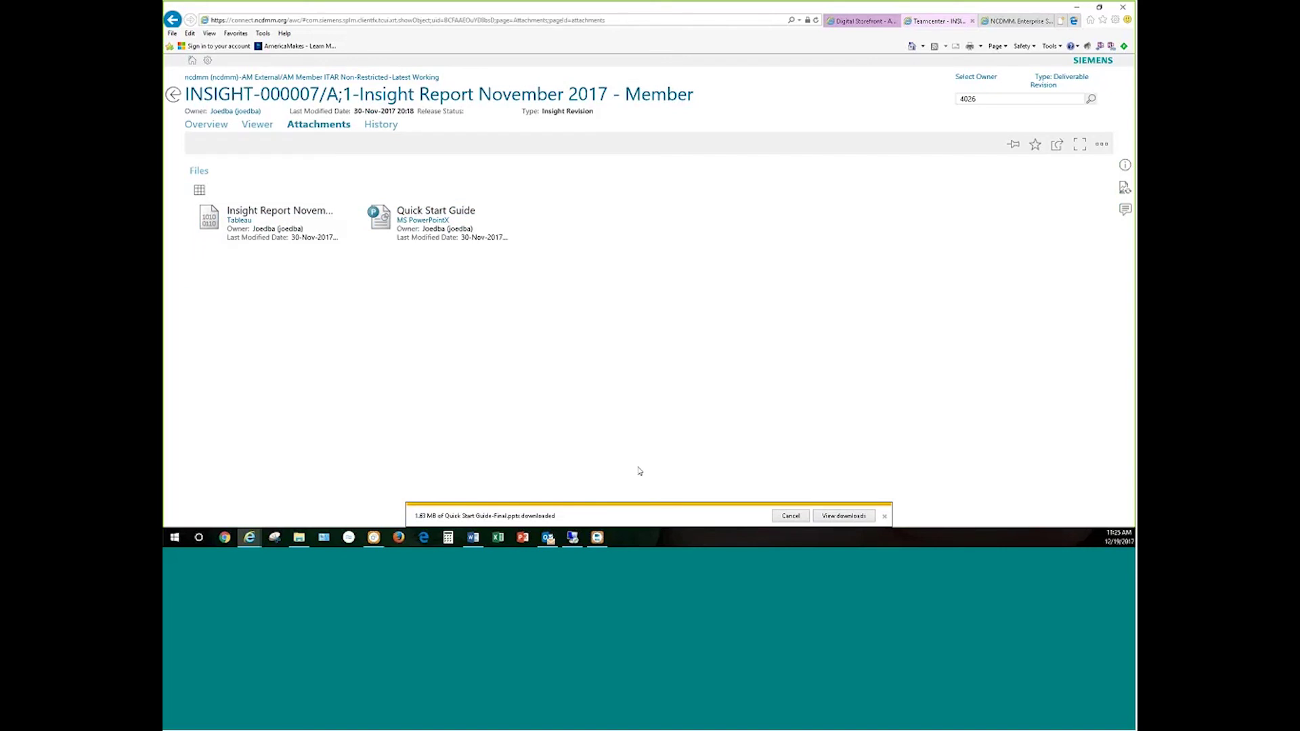
pyautogui.click(428, 232)
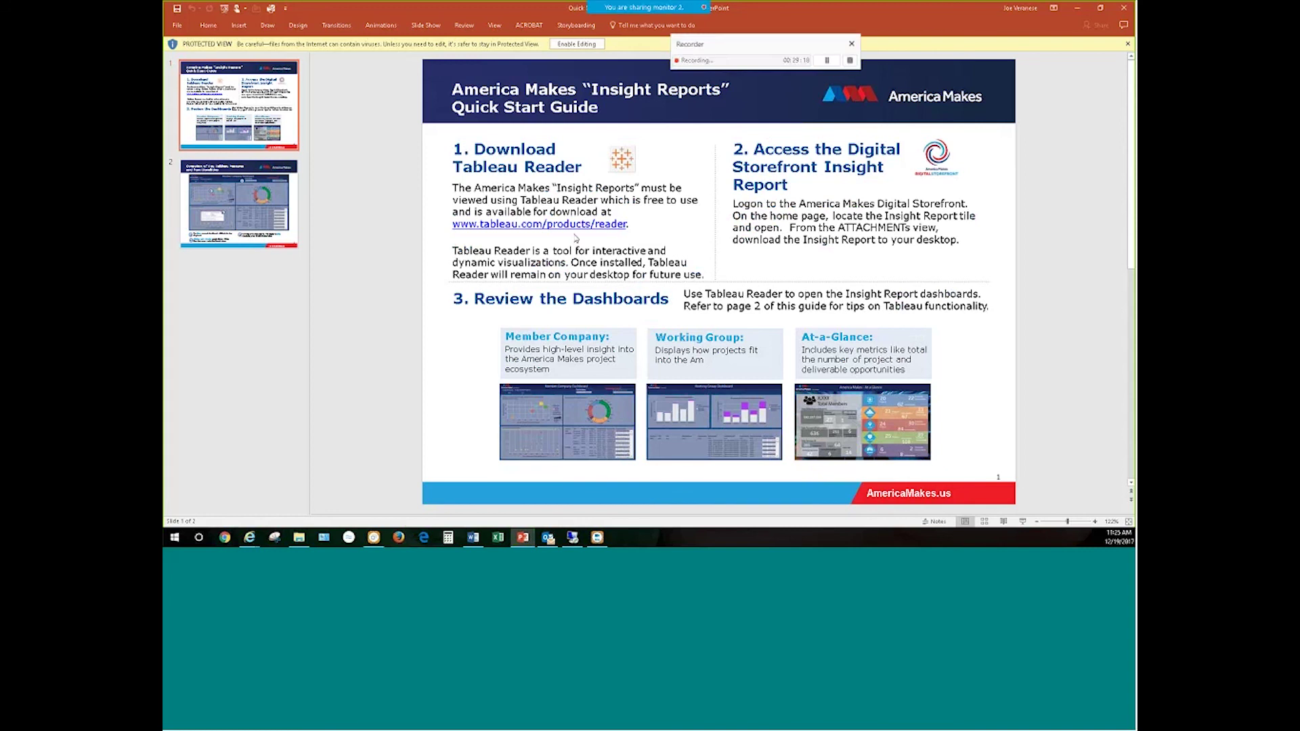
pyautogui.moveTo(468, 215)
pyautogui.mouseDown()
pyautogui.moveTo(652, 233)
pyautogui.moveTo(453, 212)
pyautogui.mouseUp()
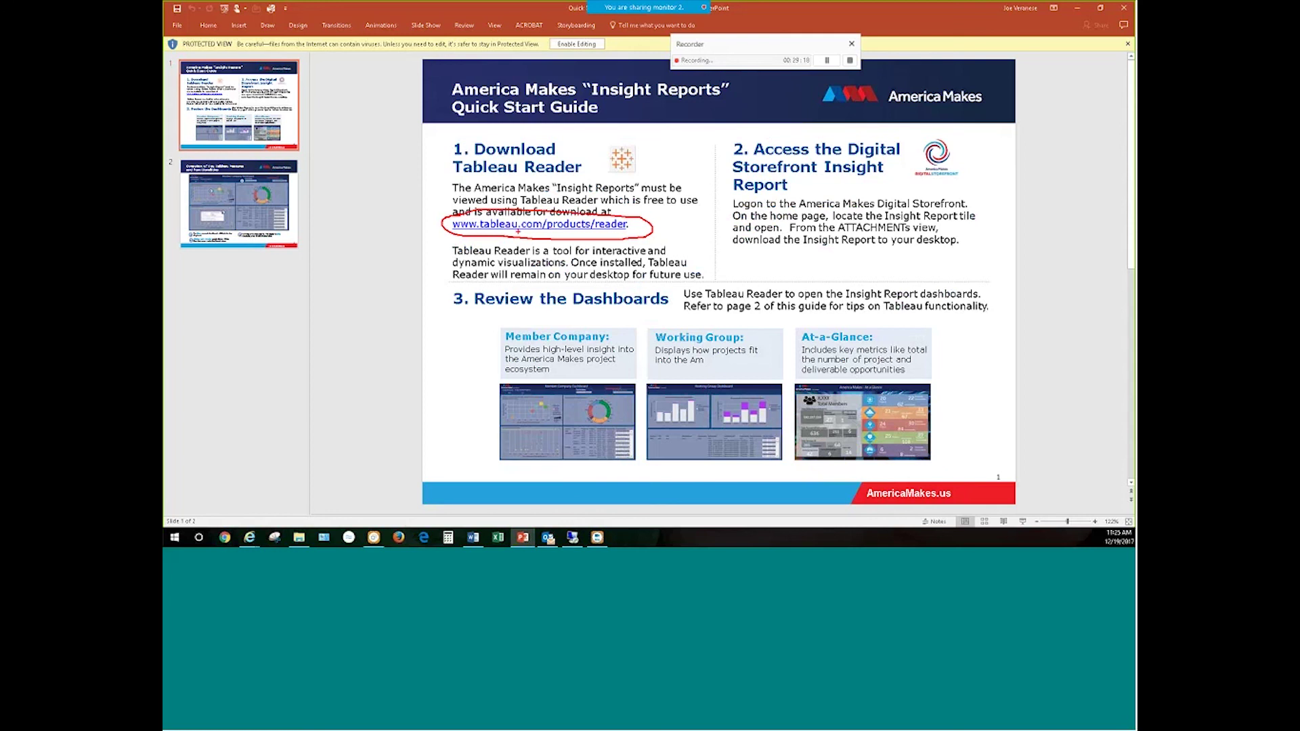
pyautogui.moveTo(455, 176); pyautogui.dragTo(518, 177)
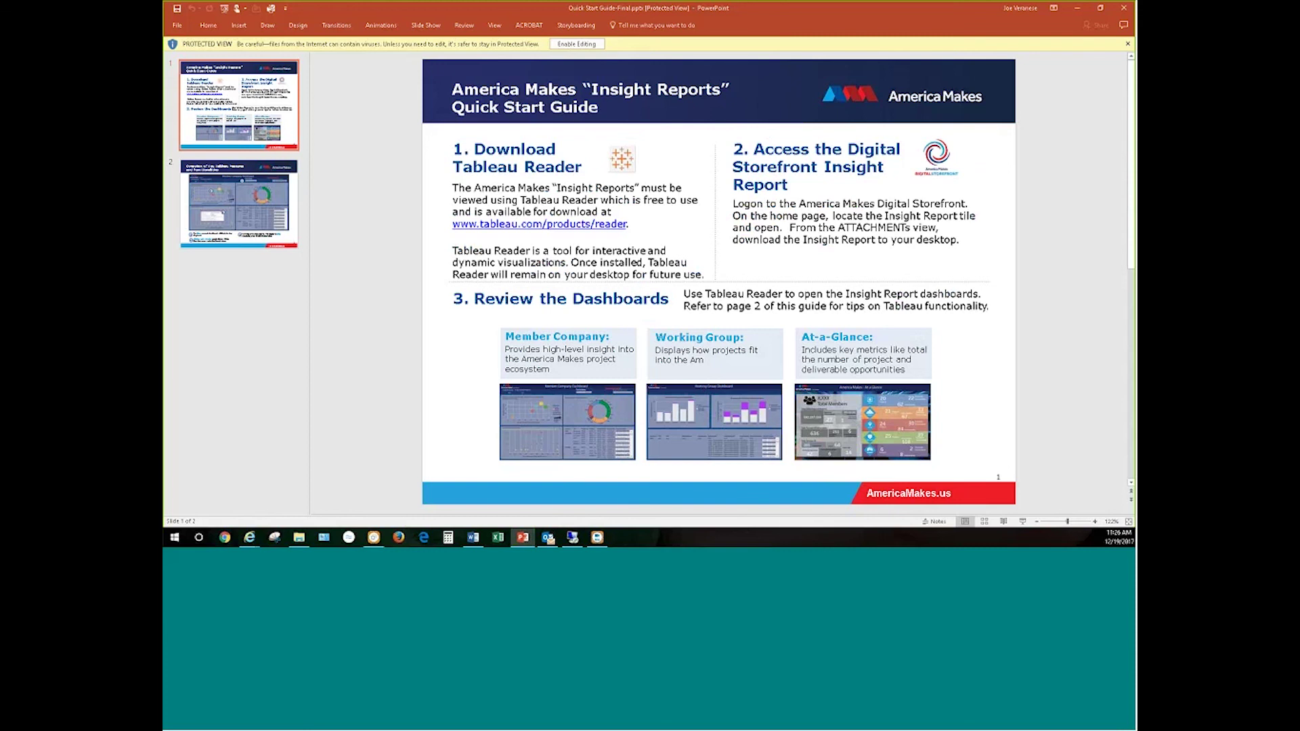
pyautogui.click(1124, 10)
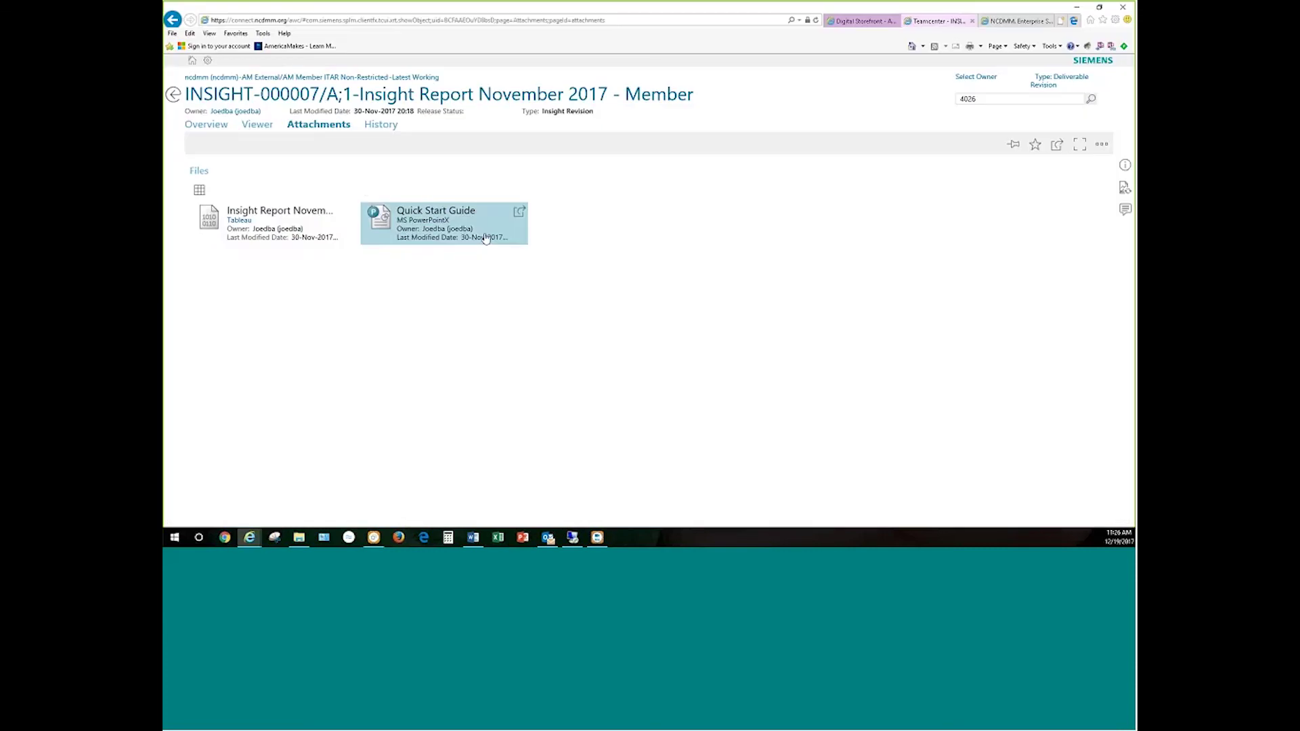